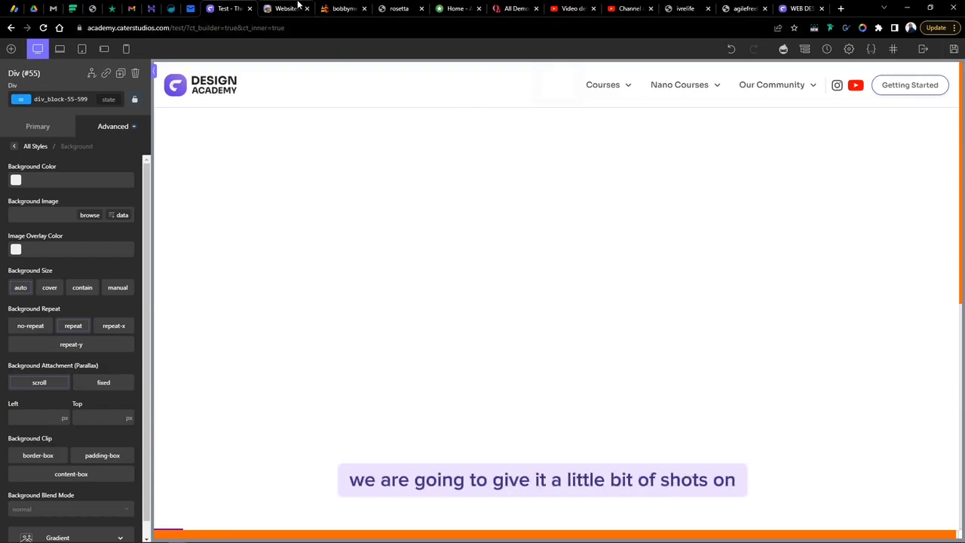
Open the Cater Studios websites page and examine the images on the project cards in the 15 Recent Designs grid
mouse_move(298, 5)
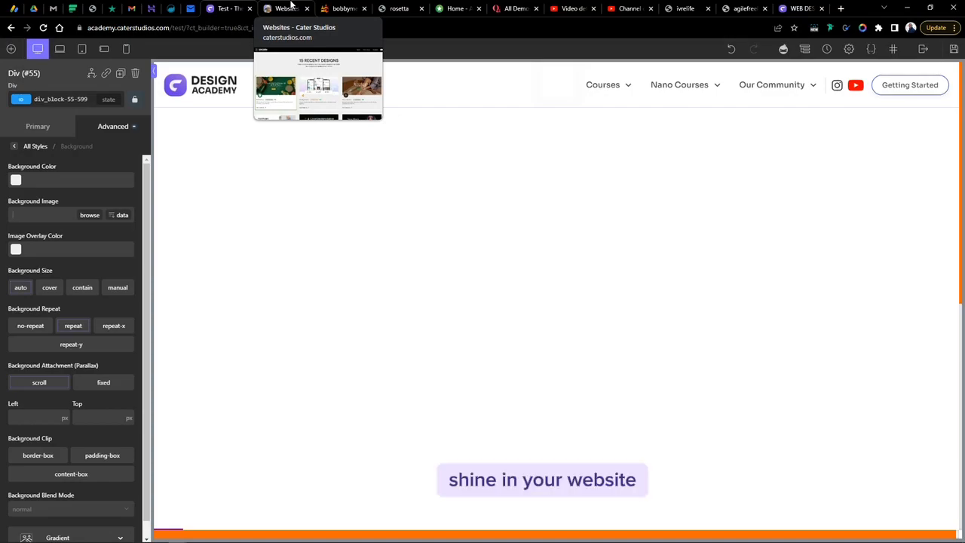
click(291, 6)
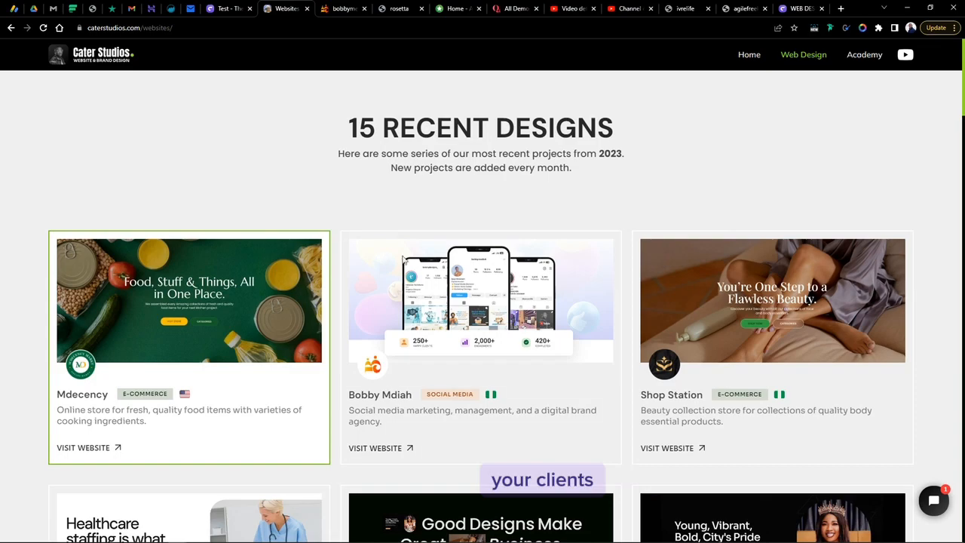
scroll(731, 301, down, 3)
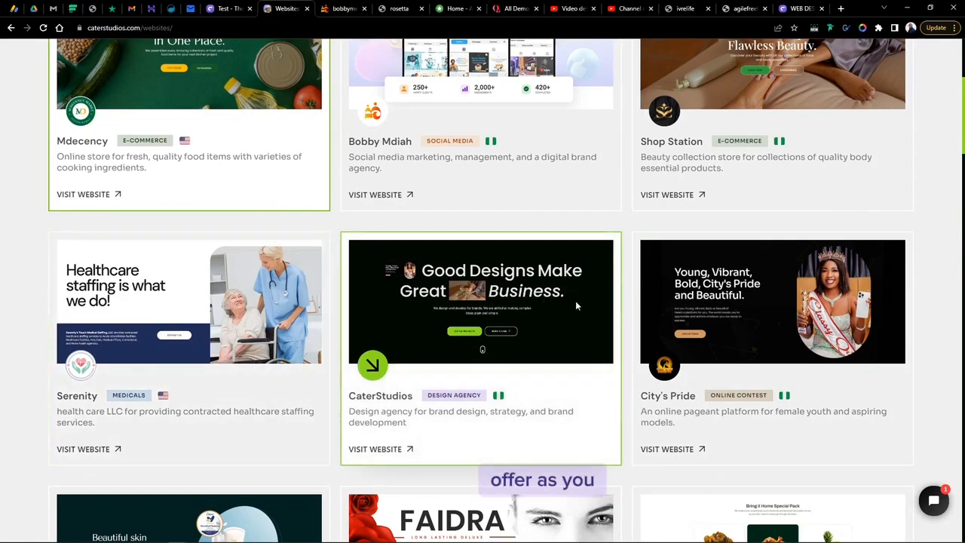
scroll(579, 301, up, 2)
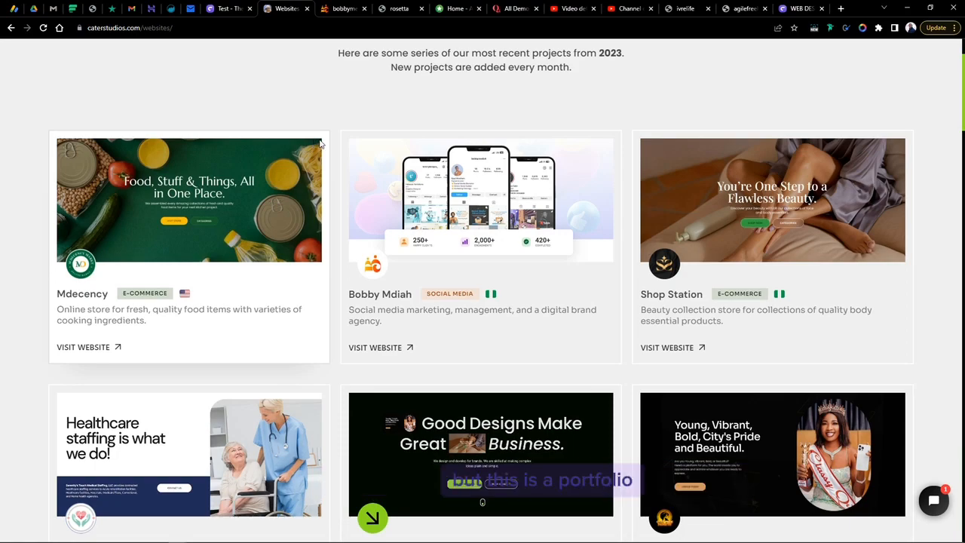
scroll(588, 297, down, 4)
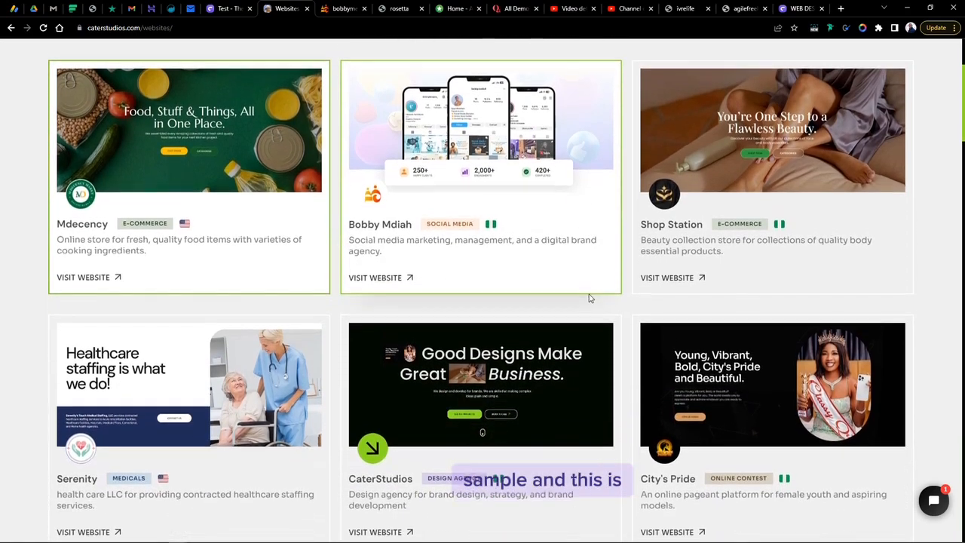
scroll(590, 298, down, 7)
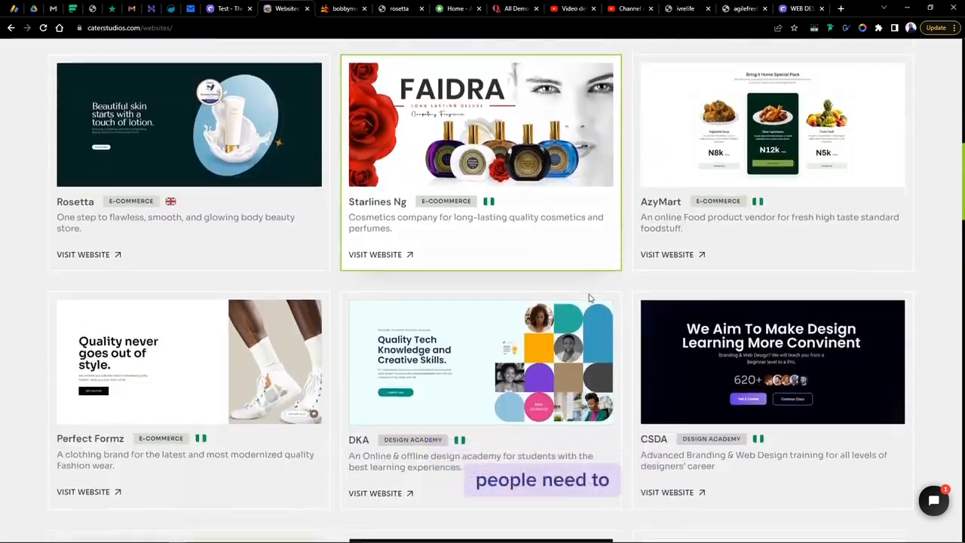
scroll(599, 331, down, 4)
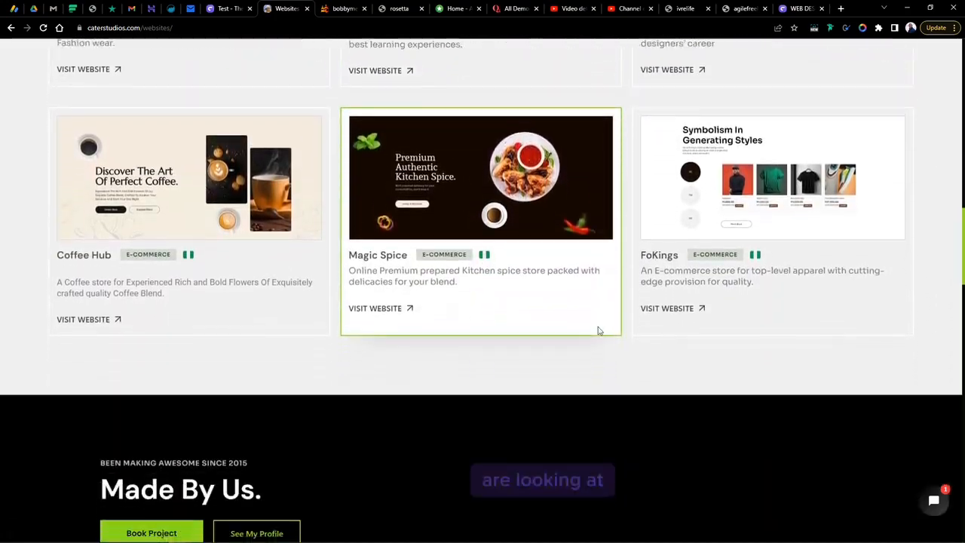
scroll(600, 330, up, 6)
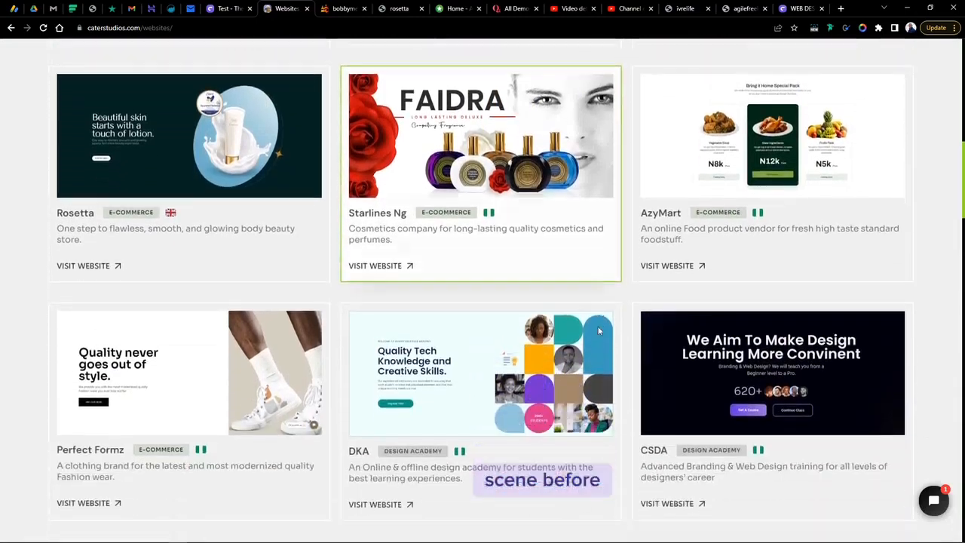
scroll(599, 330, down, 7)
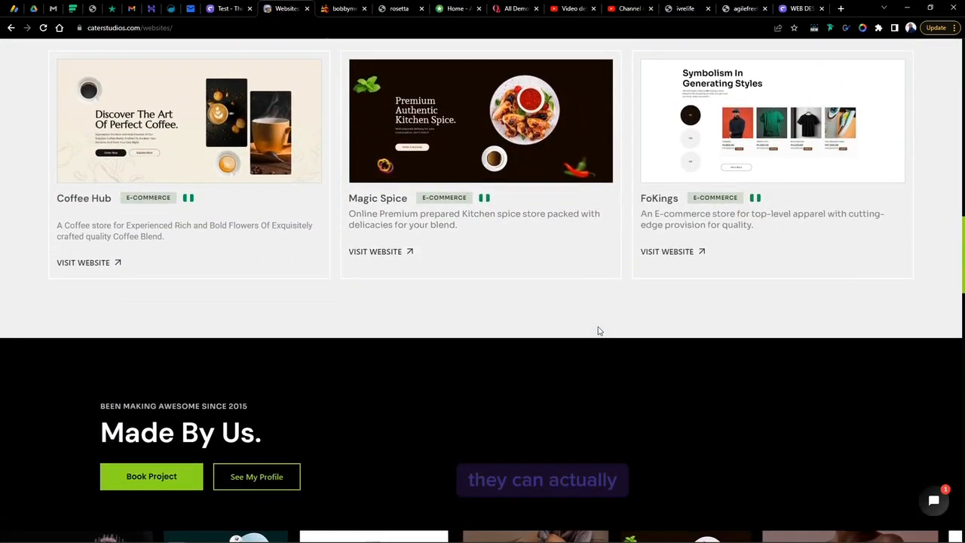
Examine the Made By Us design showcase and the service and testimonial sections below it on the Cater Studios page
scroll(599, 330, down, 4)
scroll(599, 330, down, 1)
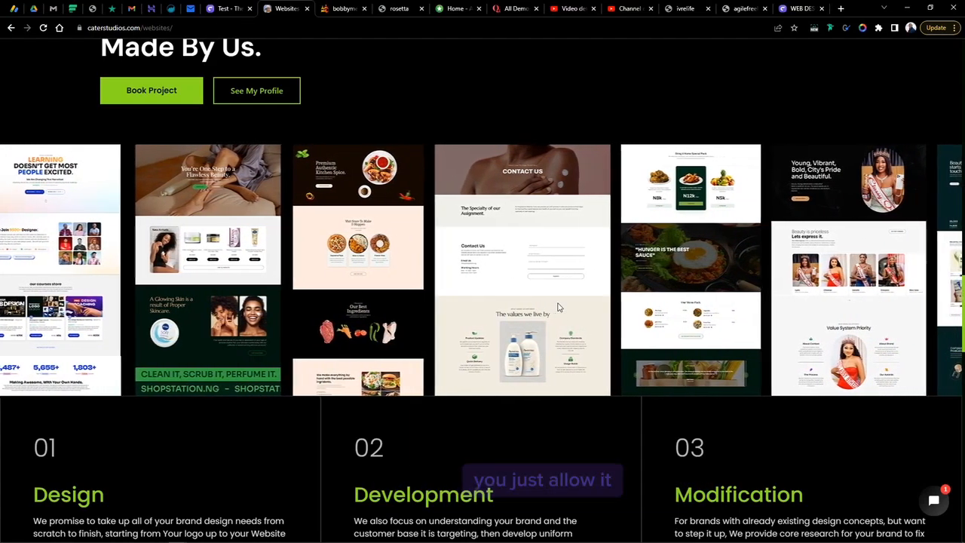
scroll(566, 301, down, 5)
scroll(558, 303, down, 2)
scroll(560, 271, up, 1)
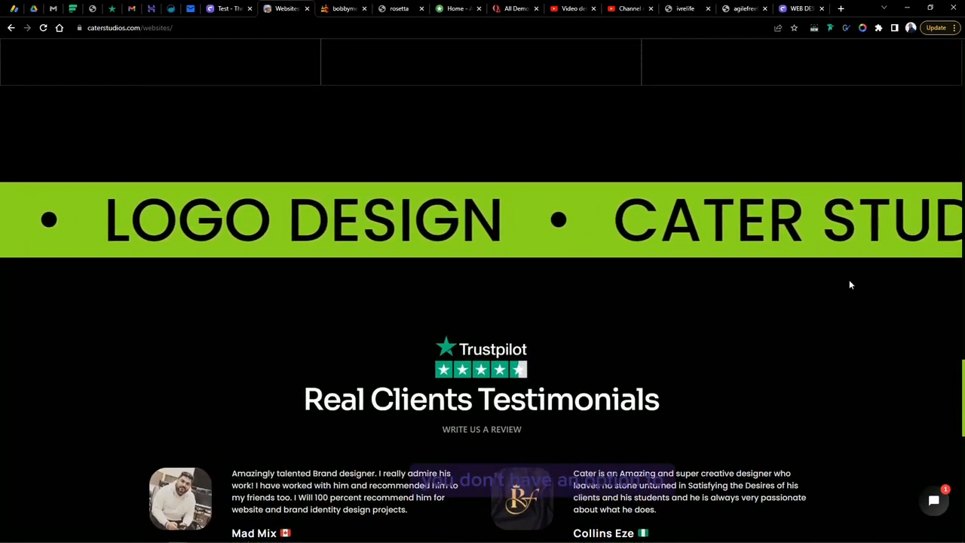
scroll(559, 223, up, 1)
scroll(559, 224, up, 5)
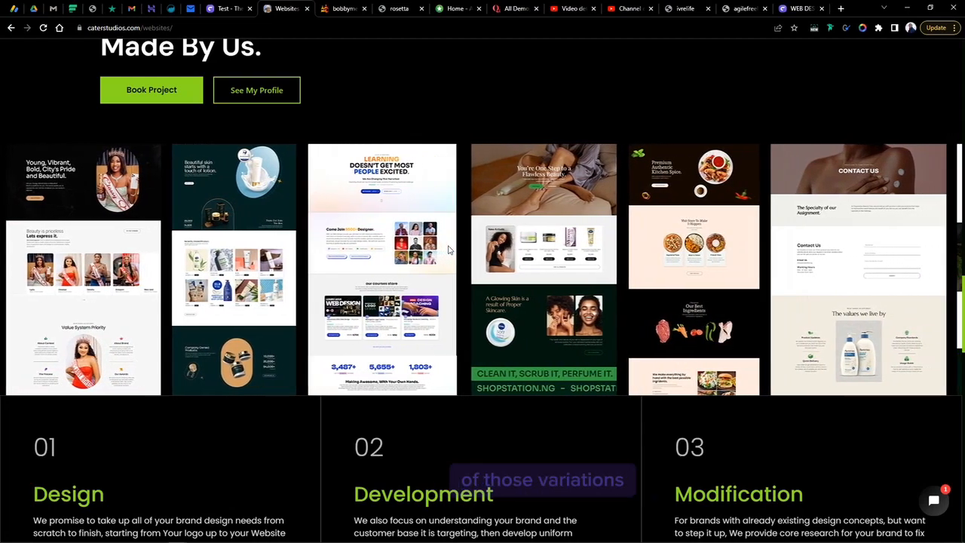
Compare the recent design cards with the moving website previews in the Made By Us section
scroll(634, 264, up, 10)
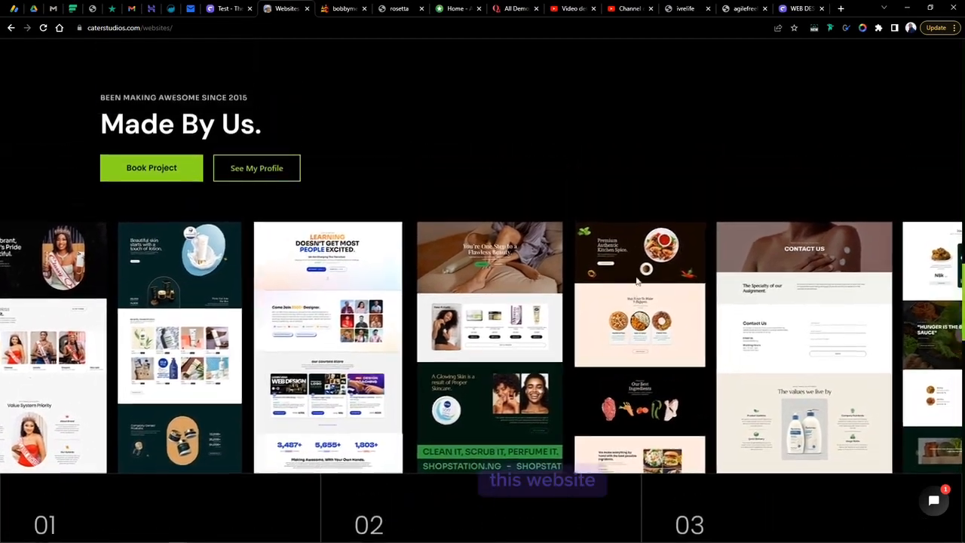
scroll(636, 281, up, 3)
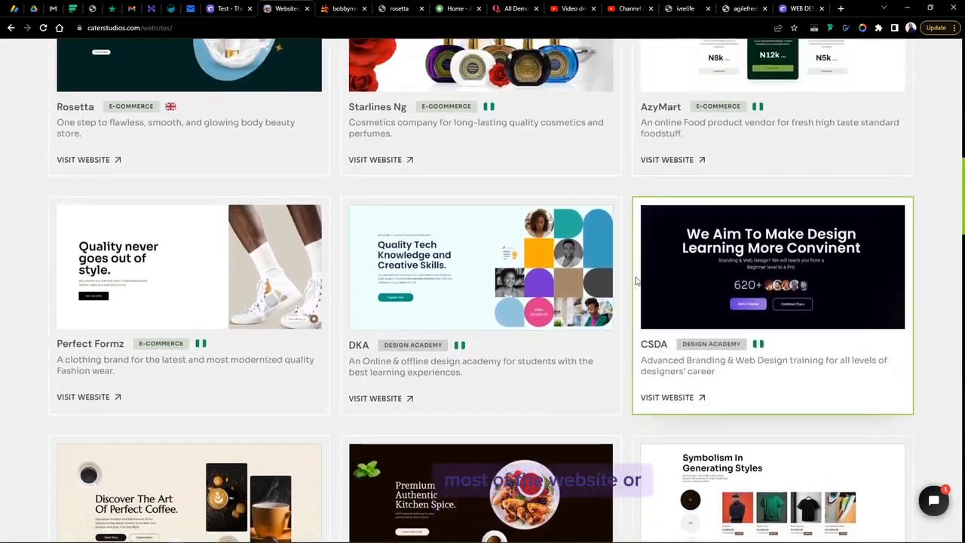
scroll(636, 281, down, 4)
scroll(635, 281, down, 6)
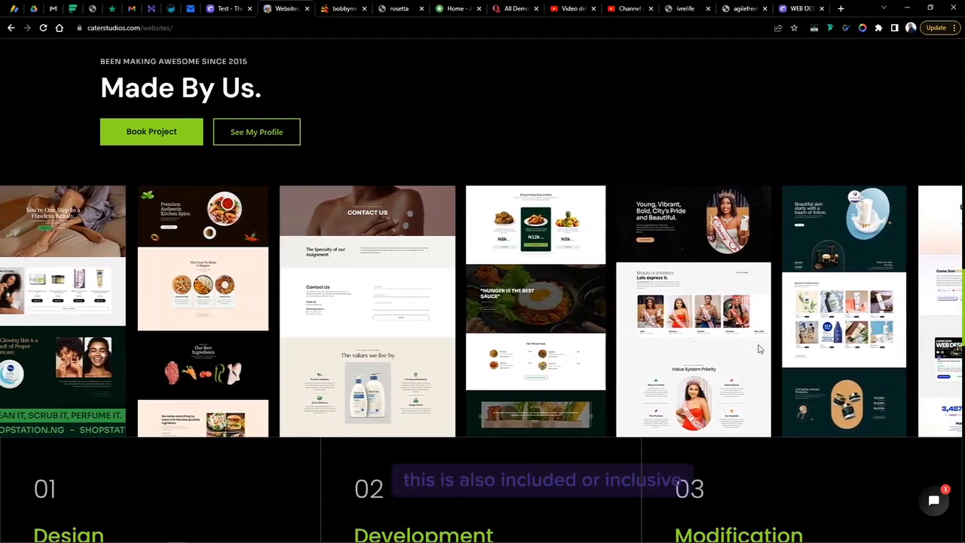
scroll(759, 349, up, 3)
scroll(759, 349, up, 2)
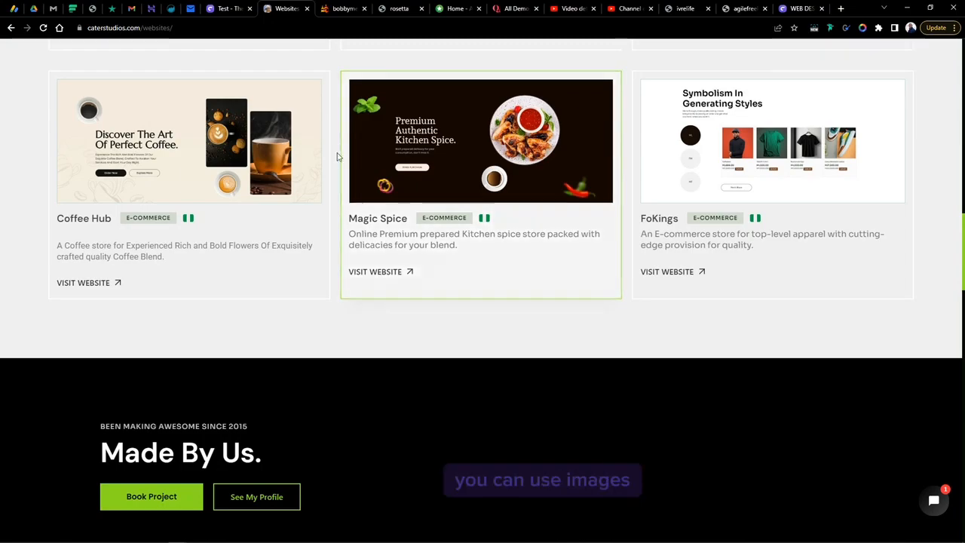
Examine the background image, phone mockups and statistics bar in the BobbyMediah home page's hero section, glancing back at the Cater Studios portfolio
click(343, 8)
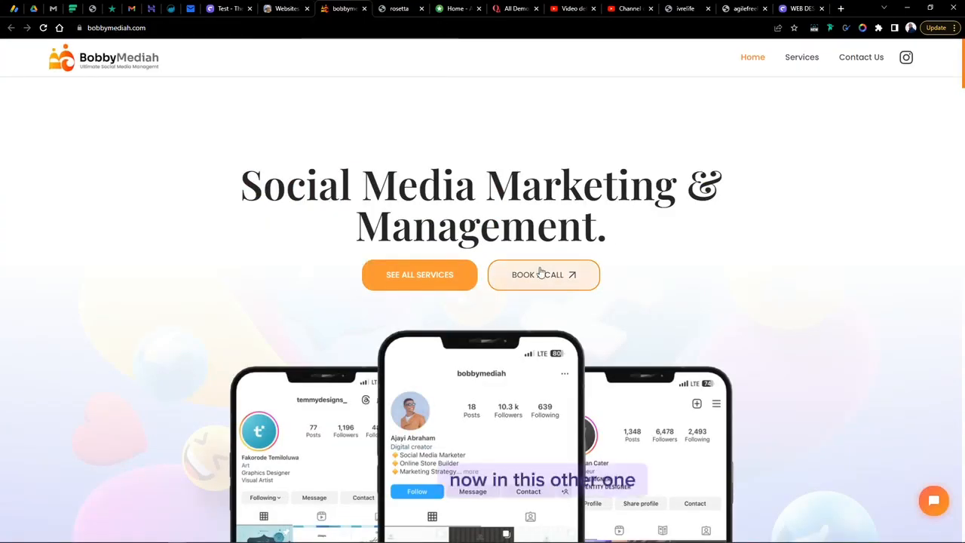
scroll(739, 245, down, 2)
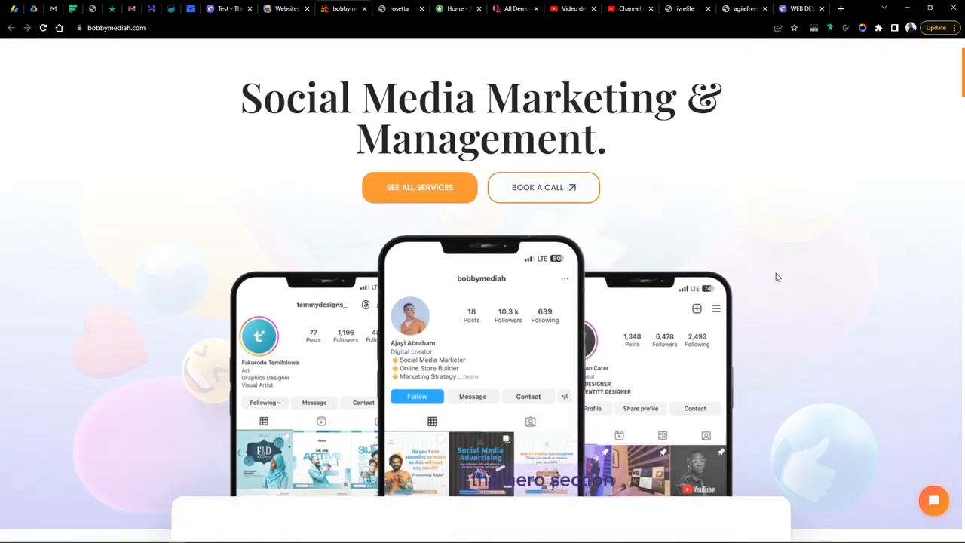
scroll(777, 277, down, 1)
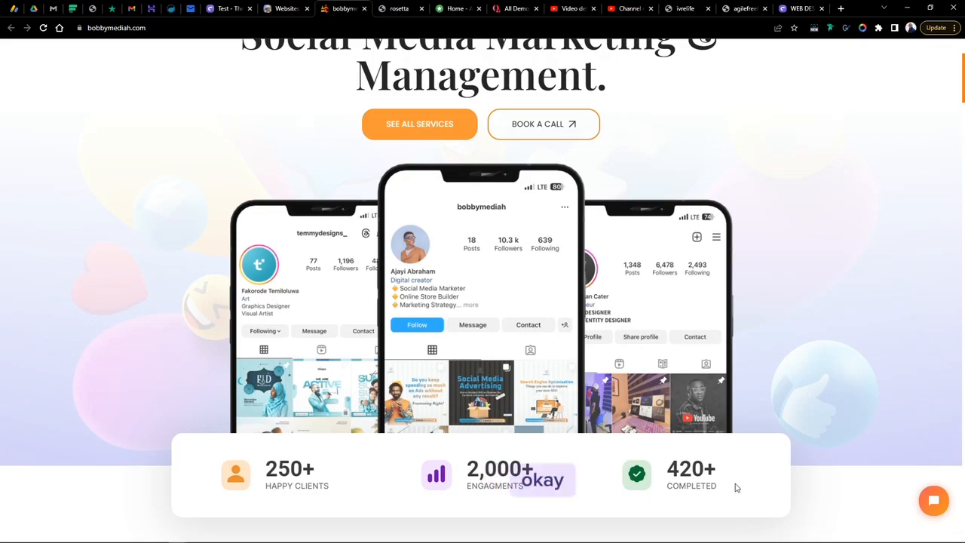
click(285, 8)
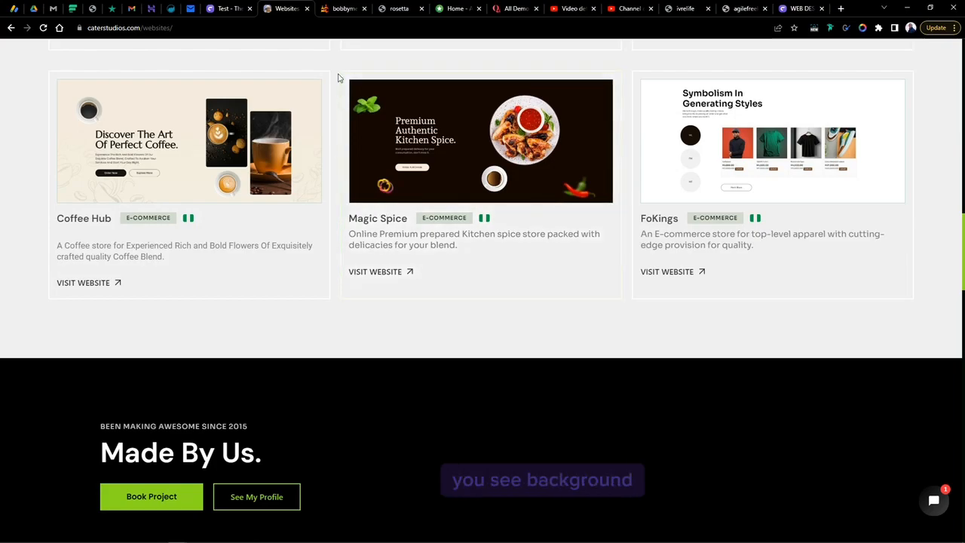
click(345, 8)
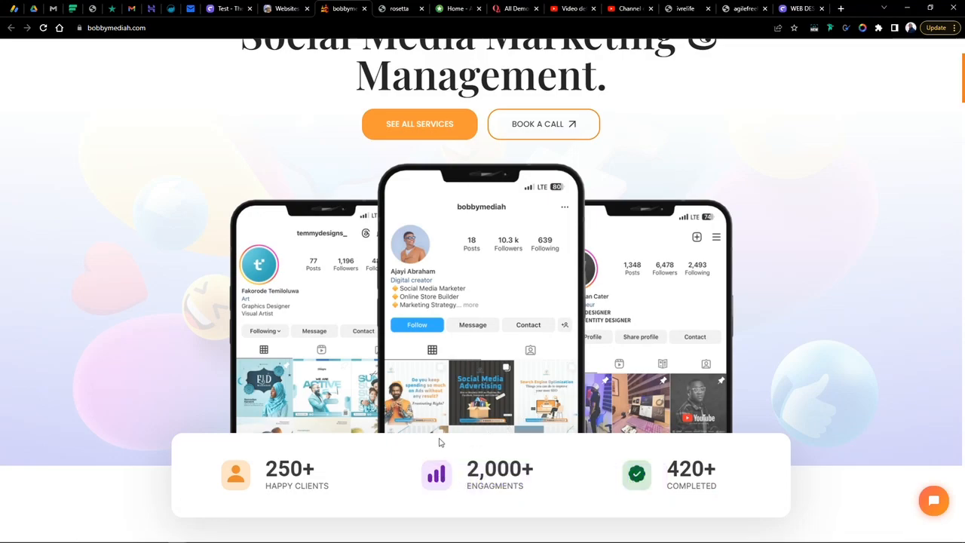
scroll(532, 286, up, 2)
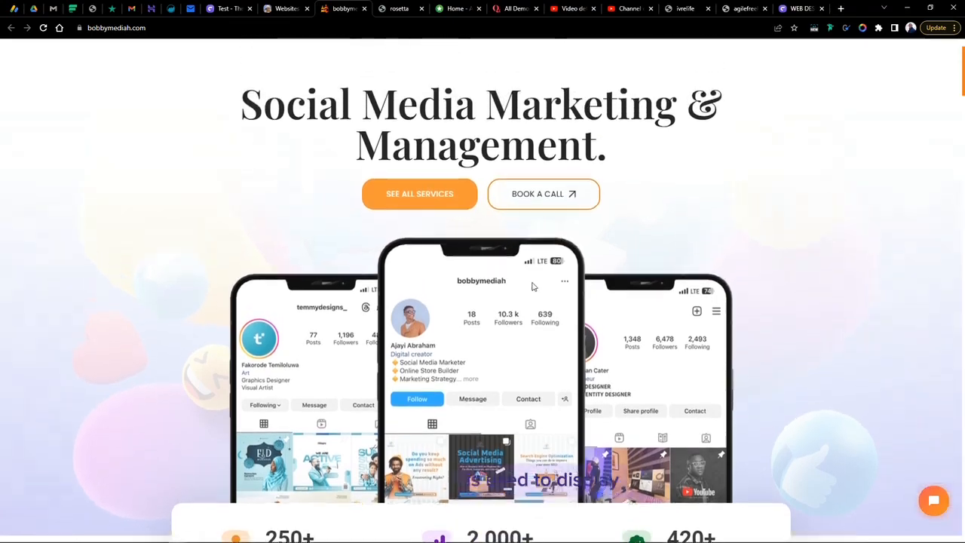
scroll(532, 286, down, 2)
scroll(532, 286, down, 2)
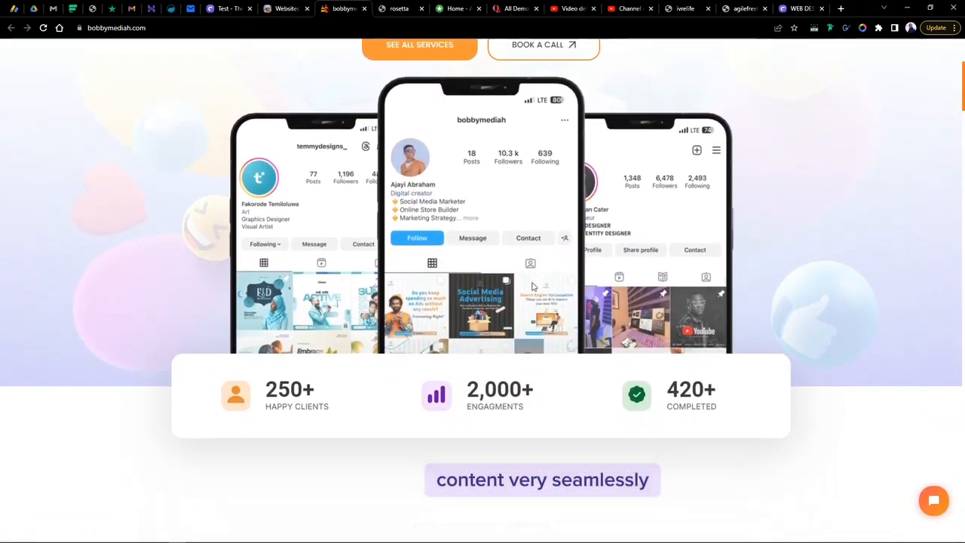
scroll(533, 287, up, 3)
scroll(533, 287, up, 1)
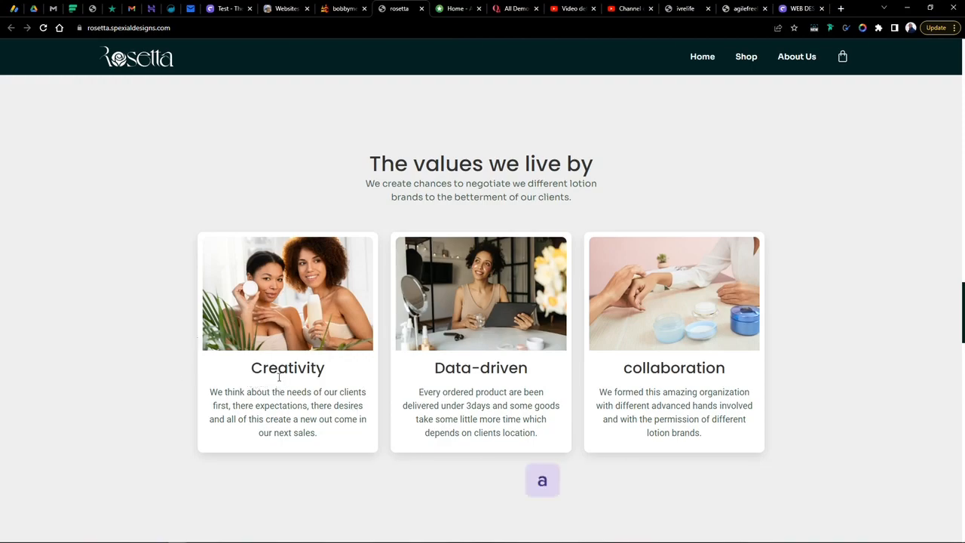
On the Rosetta site, highlight the Creativity, Data-driven and collaboration headings under the images in The values we live by section
drag(249, 370, 328, 376)
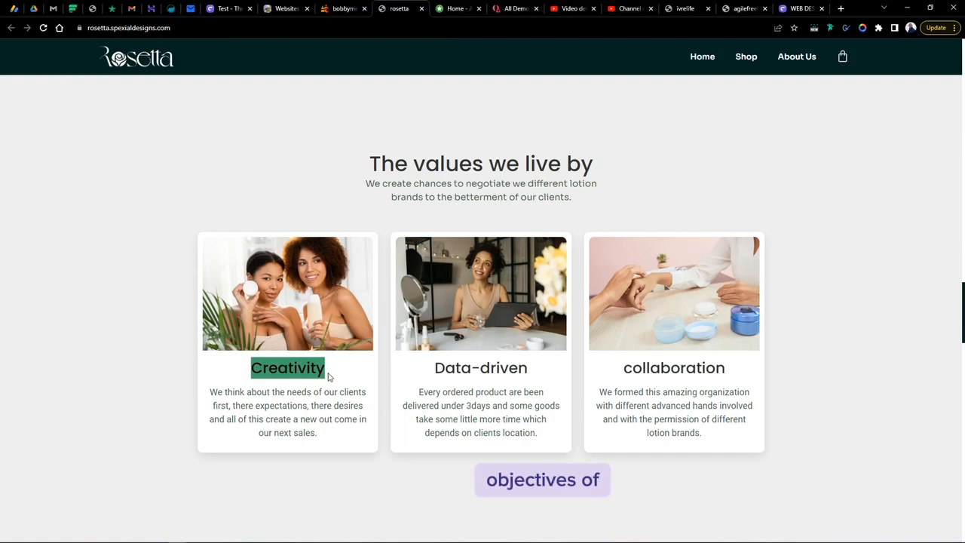
drag(435, 375, 532, 370)
drag(623, 371, 769, 366)
click(741, 373)
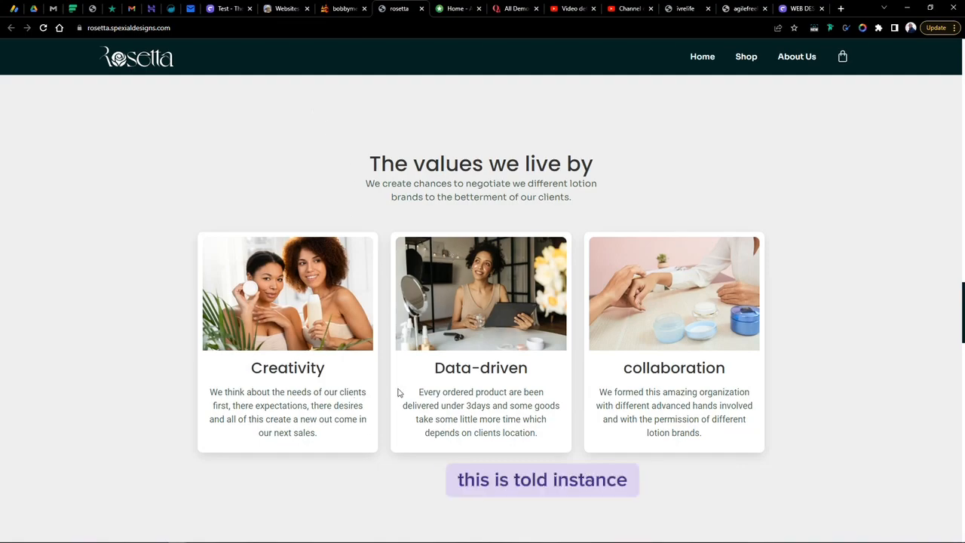
Compare image use across AzyMart's special pack cards, the Cater Studios portfolio, the BobbyMediah hero and Rosetta's values section
click(456, 9)
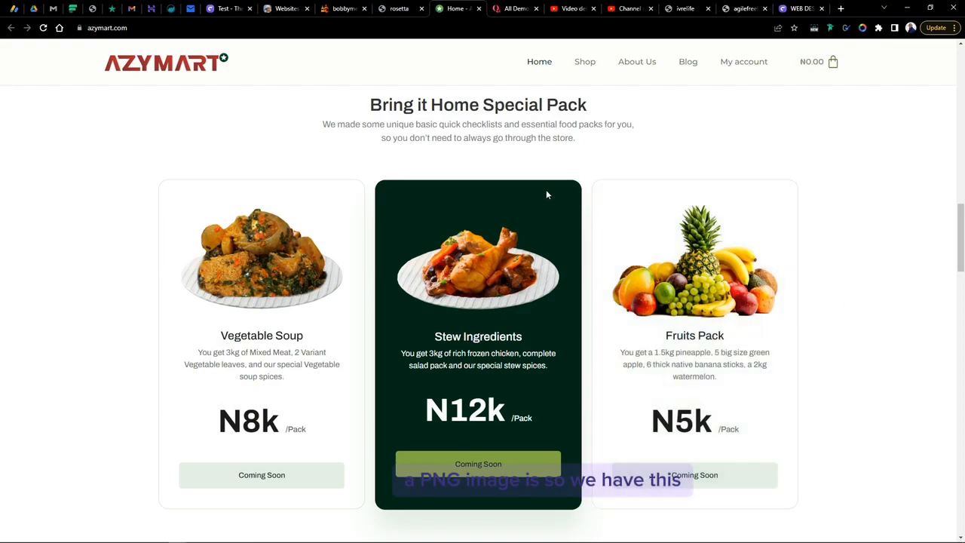
click(285, 8)
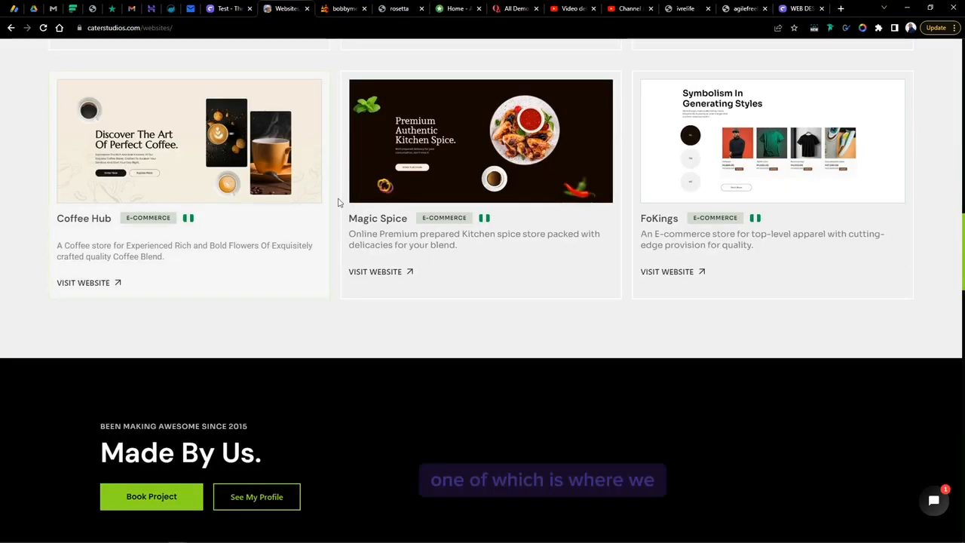
click(343, 8)
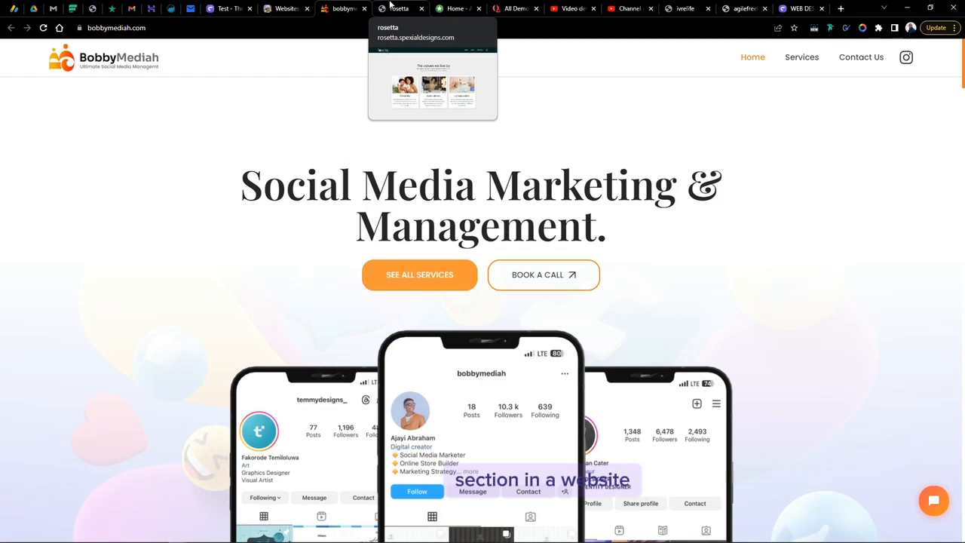
click(390, 7)
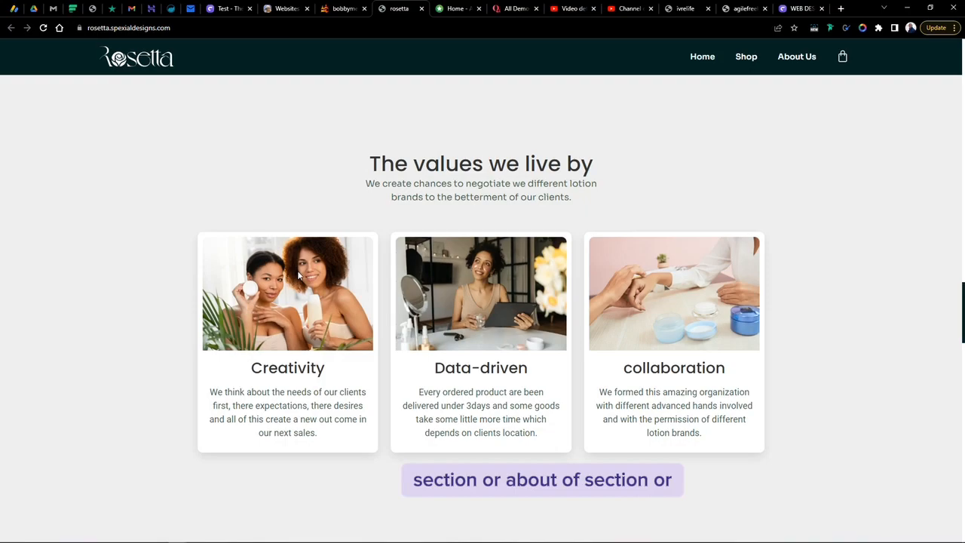
Examine the product images in AzyMart's Bring it Home Special Pack section and the product carousel above it
click(446, 8)
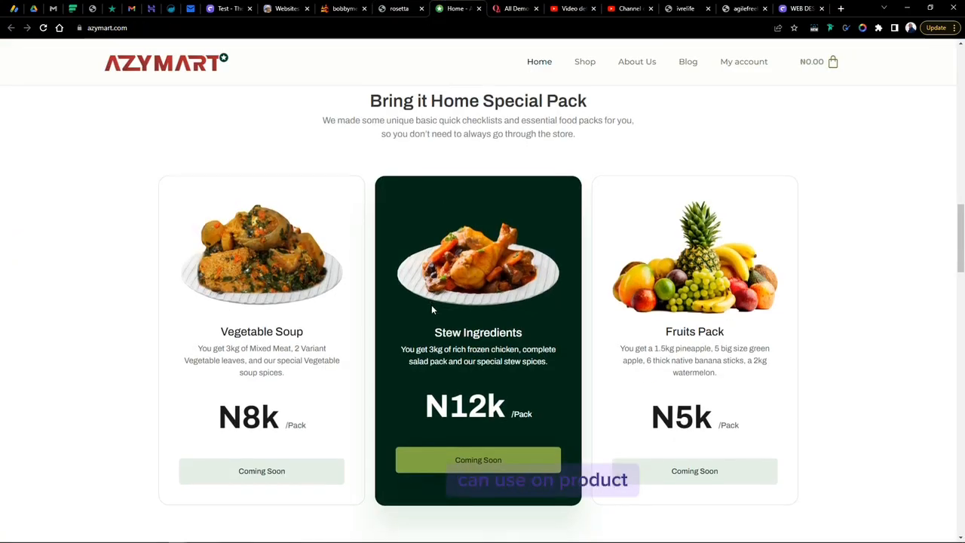
scroll(431, 304, down, 7)
scroll(431, 305, up, 10)
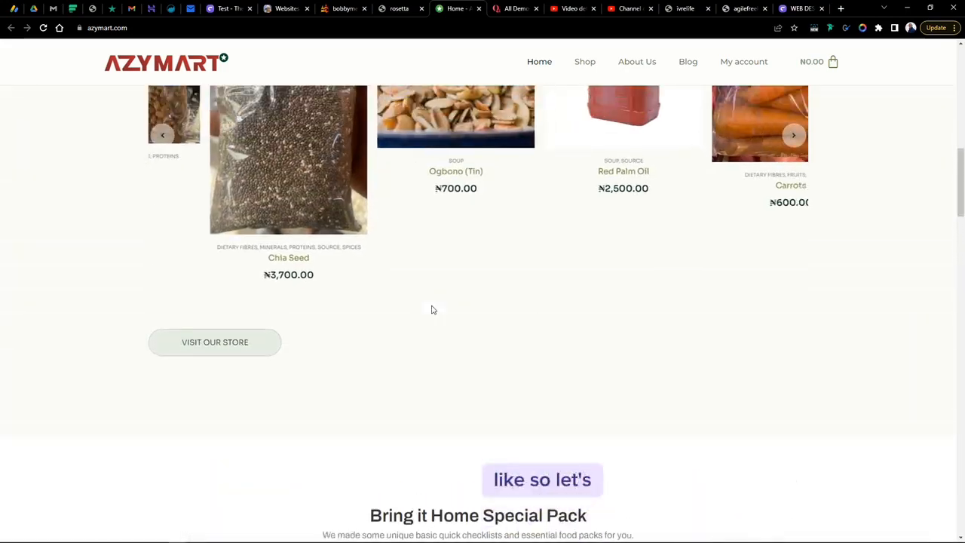
Return to the Rosetta site and examine the product photos in the Featured Products grid
key(ctrl+Page_Up)
scroll(452, 454, up, 15)
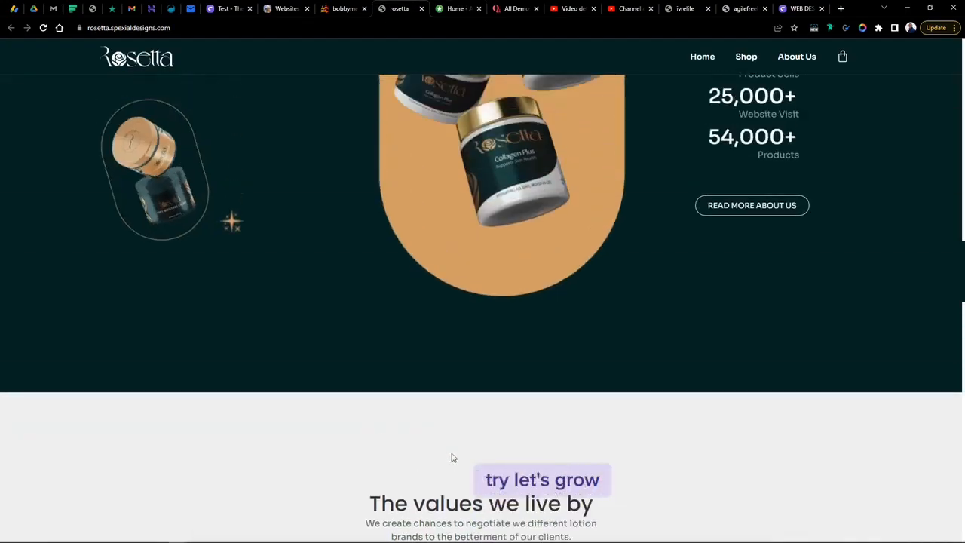
scroll(452, 458, up, 4)
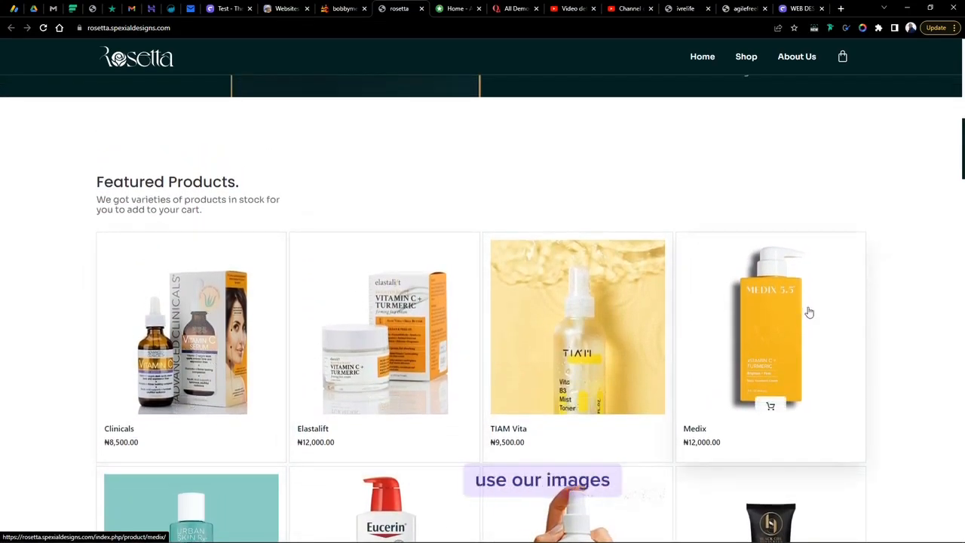
scroll(803, 314, down, 5)
scroll(382, 241, up, 3)
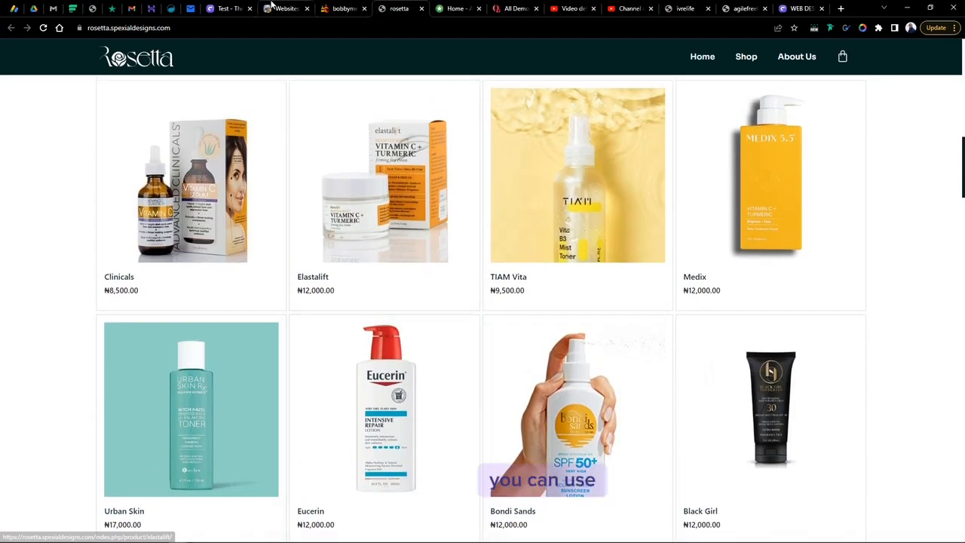
Switch to the page builder and open the page structure to inspect Inner Content and the outer div
click(238, 6)
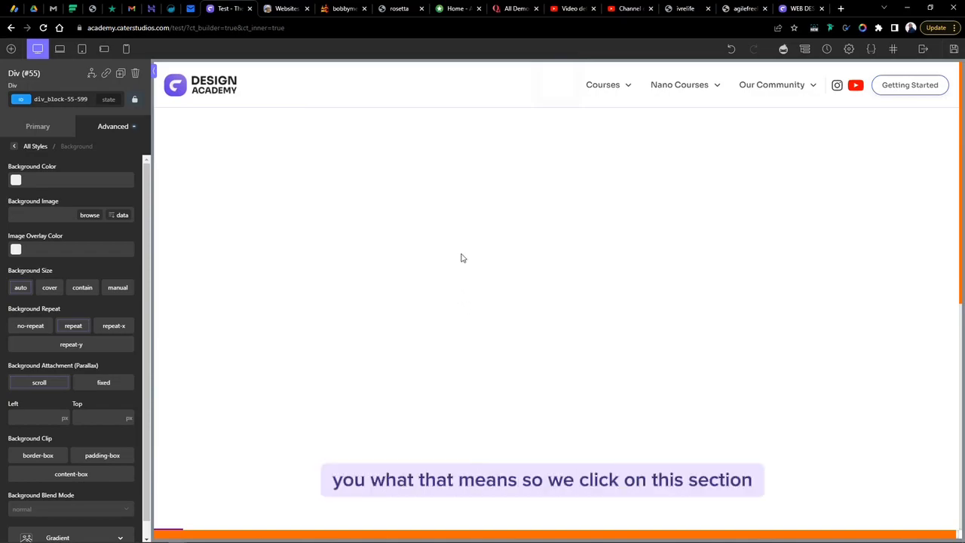
click(24, 128)
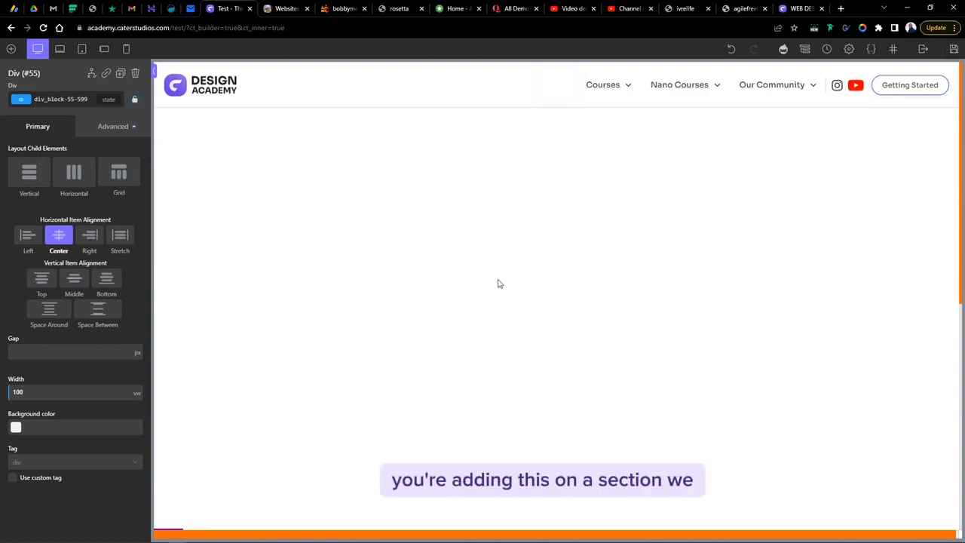
click(805, 50)
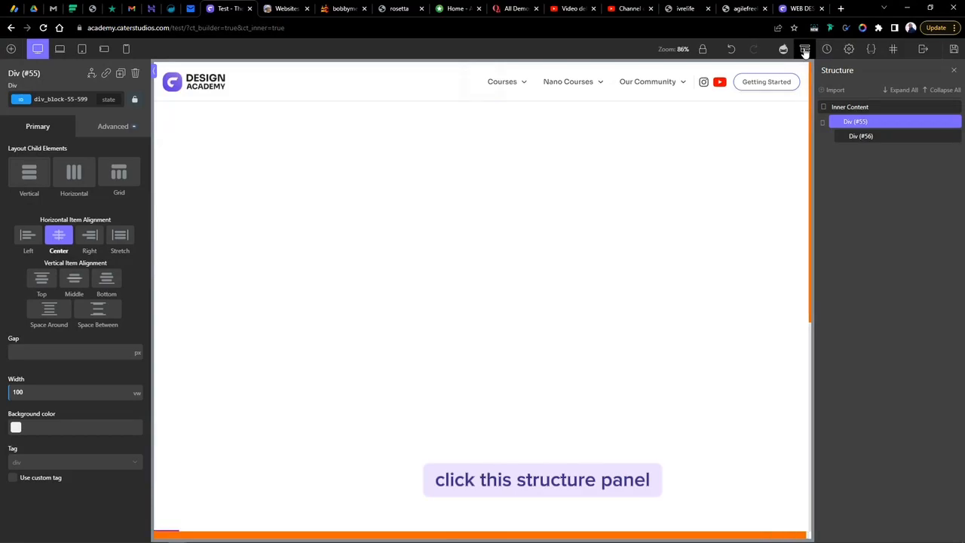
click(861, 108)
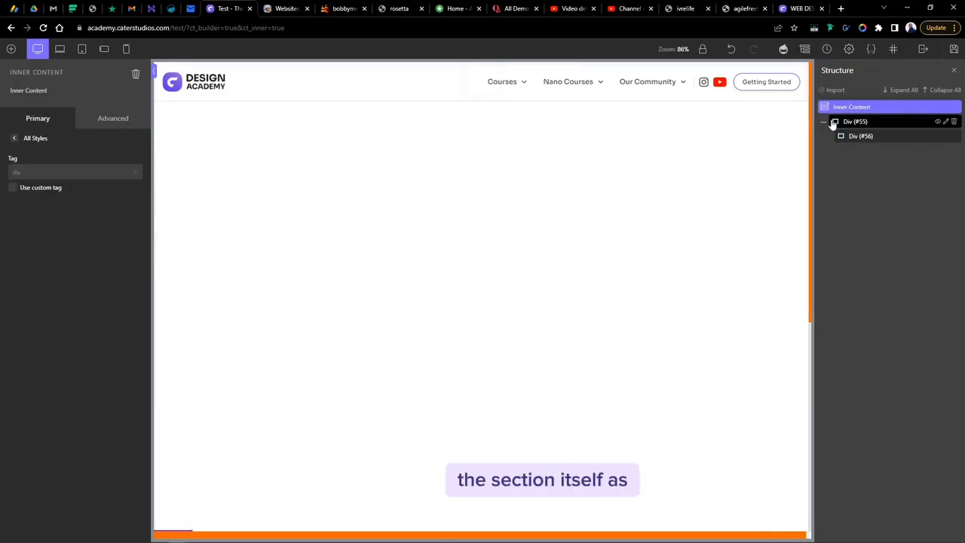
click(879, 124)
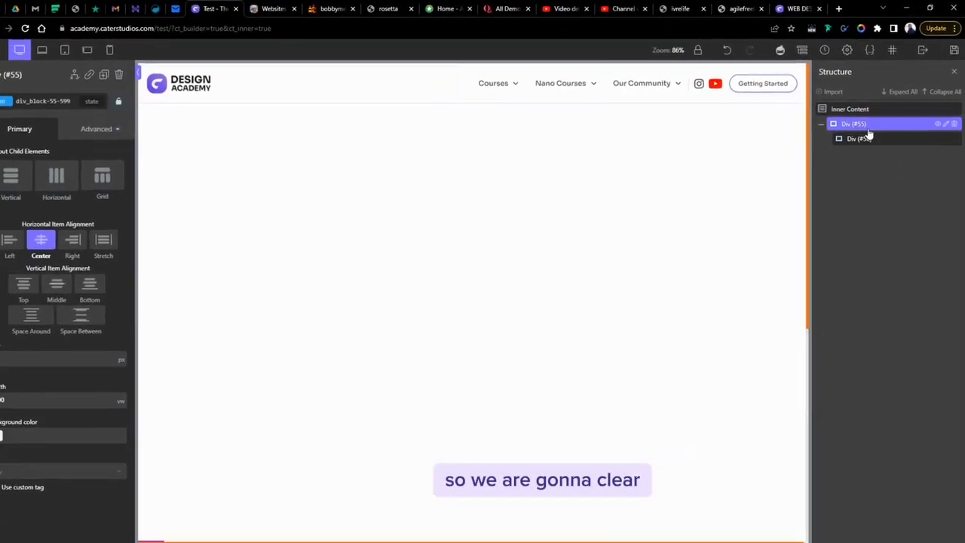
right_click(794, 255)
key(Escape)
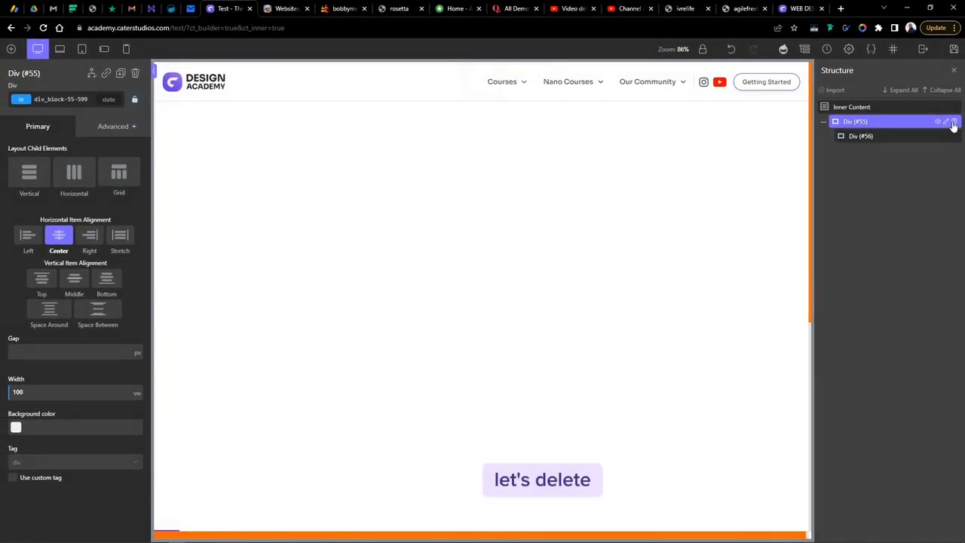
click(951, 122)
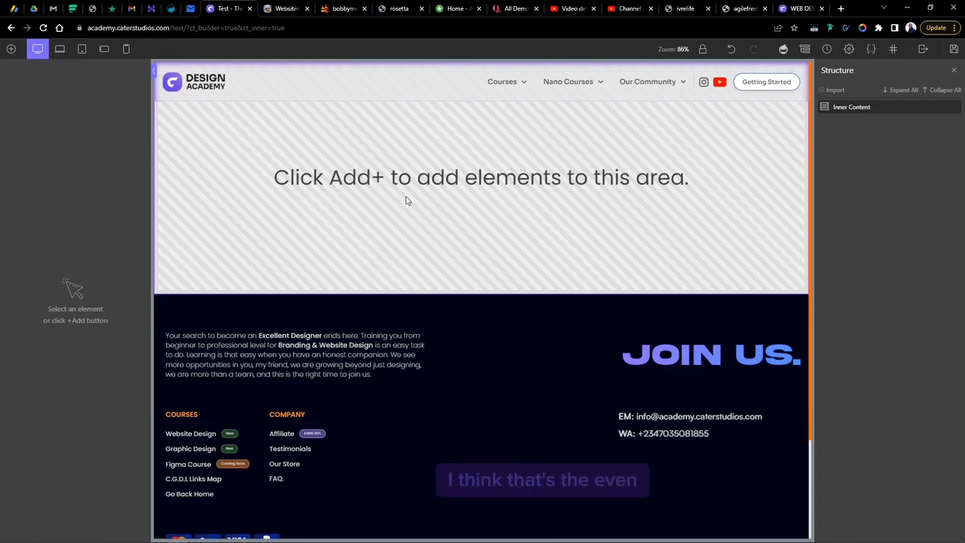
key(ctrl+z)
Delete the nested div inside the outer div, keeping the outer one
click(824, 122)
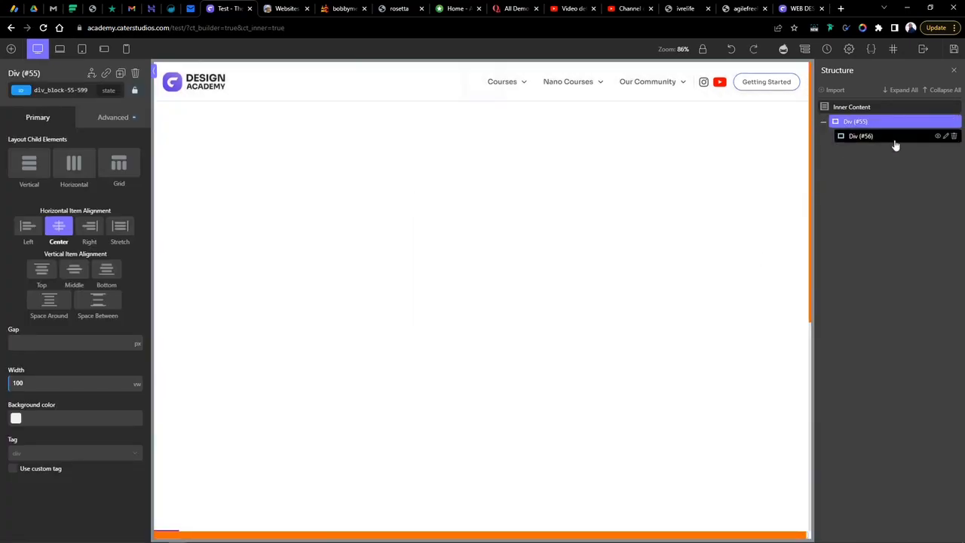
click(929, 136)
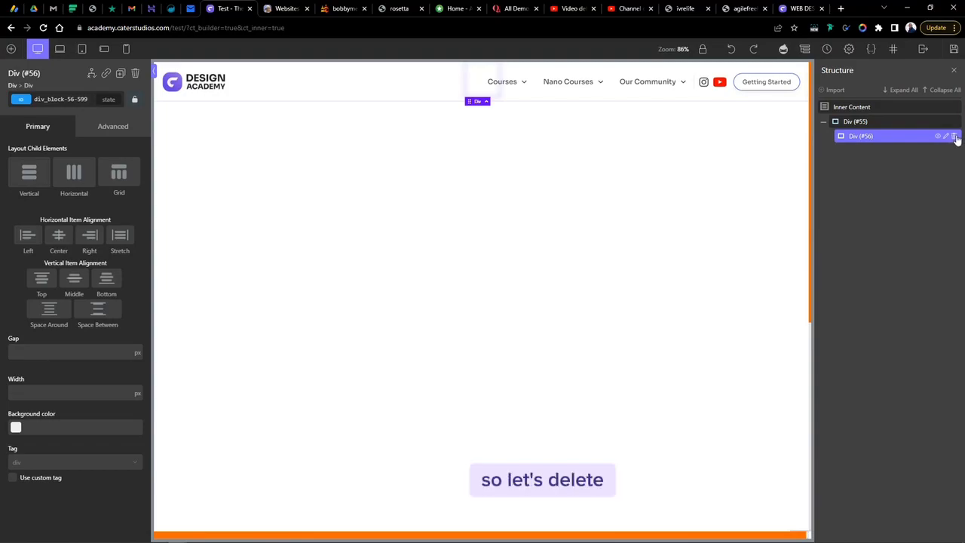
click(954, 135)
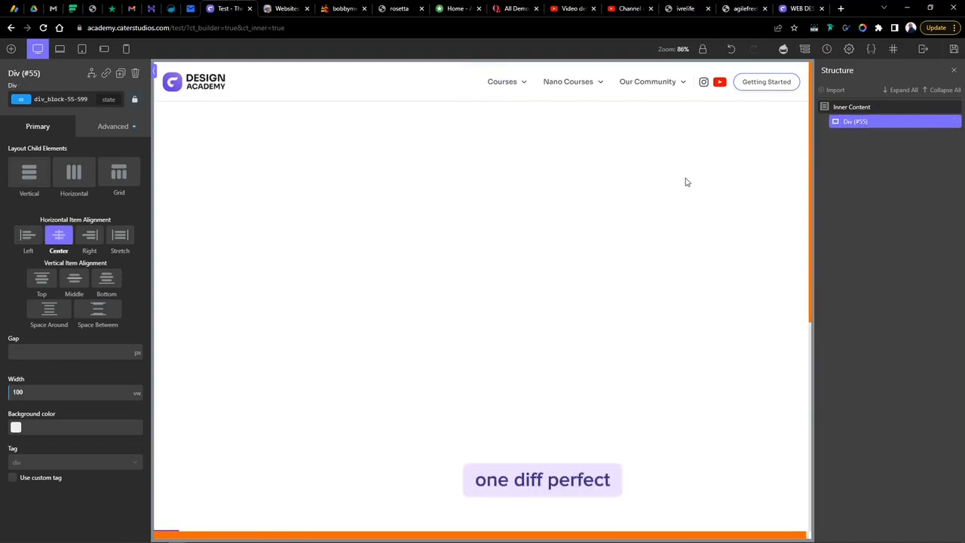
Compare Inner Content with its remaining div across the page, and try deleting that div to identify the inner section
click(867, 110)
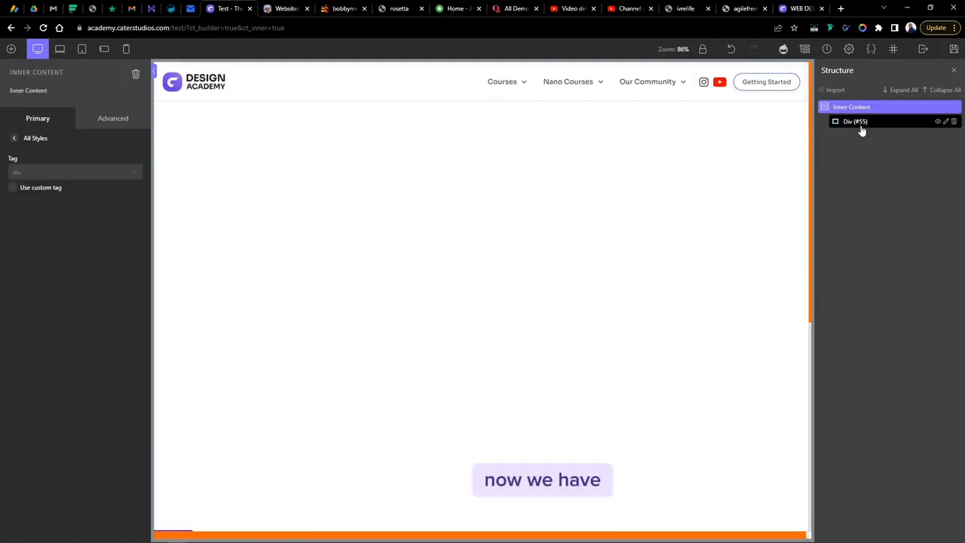
click(860, 121)
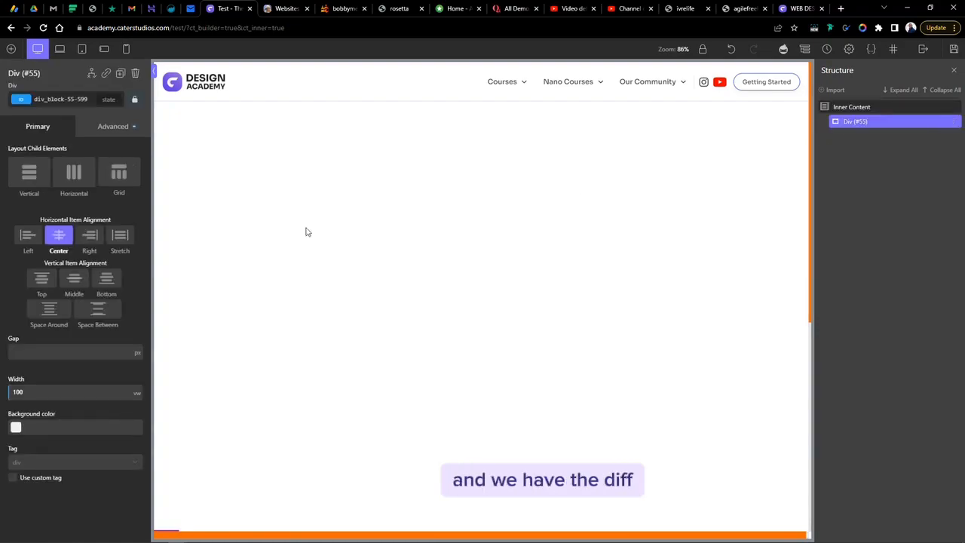
click(848, 107)
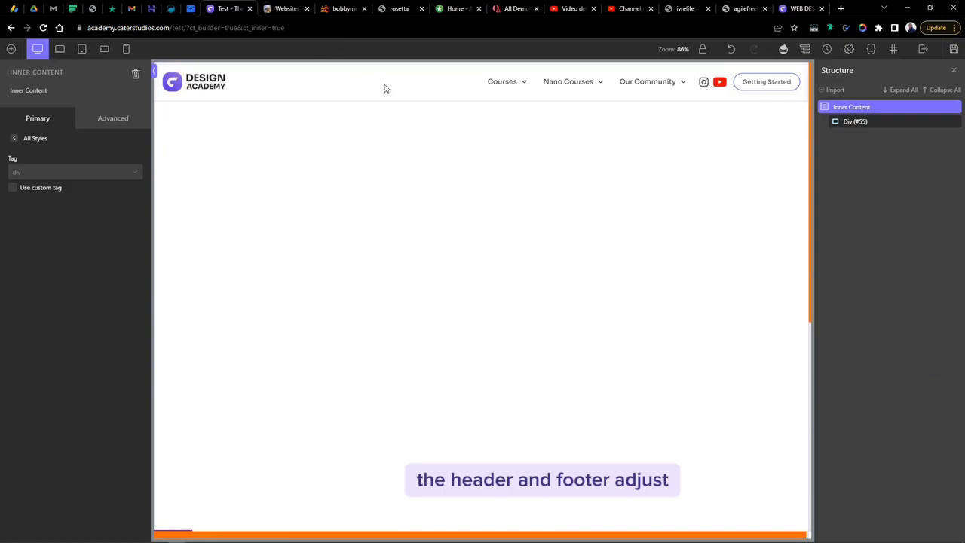
scroll(426, 98, down, 10)
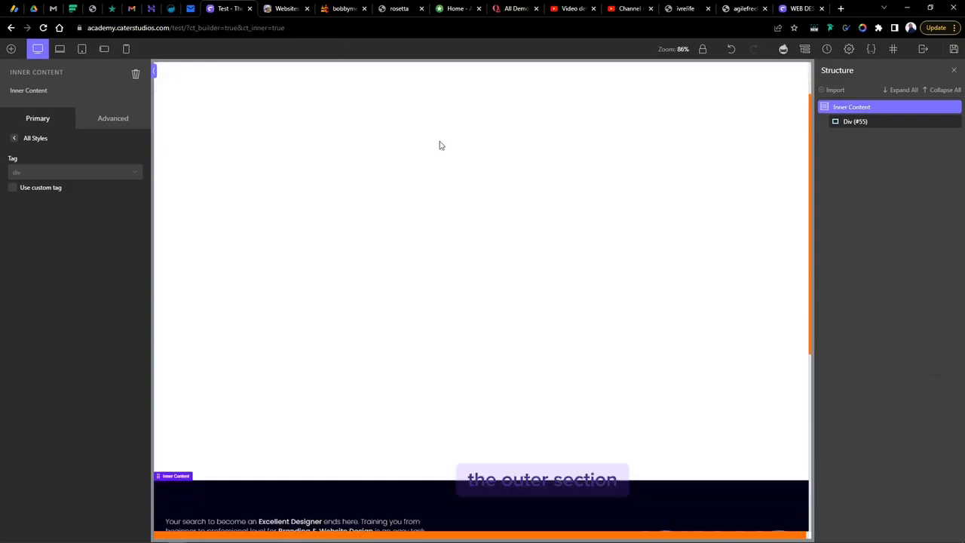
scroll(504, 369, up, 10)
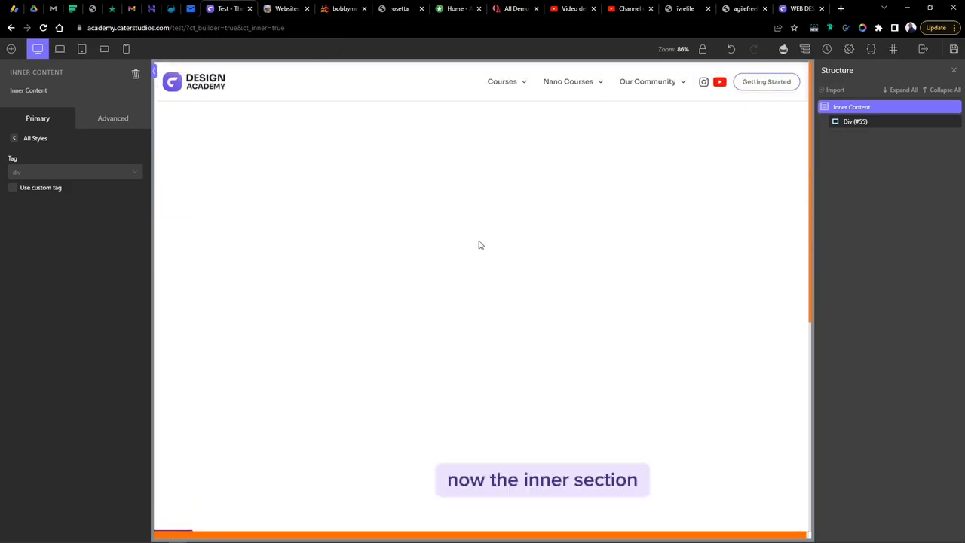
click(862, 125)
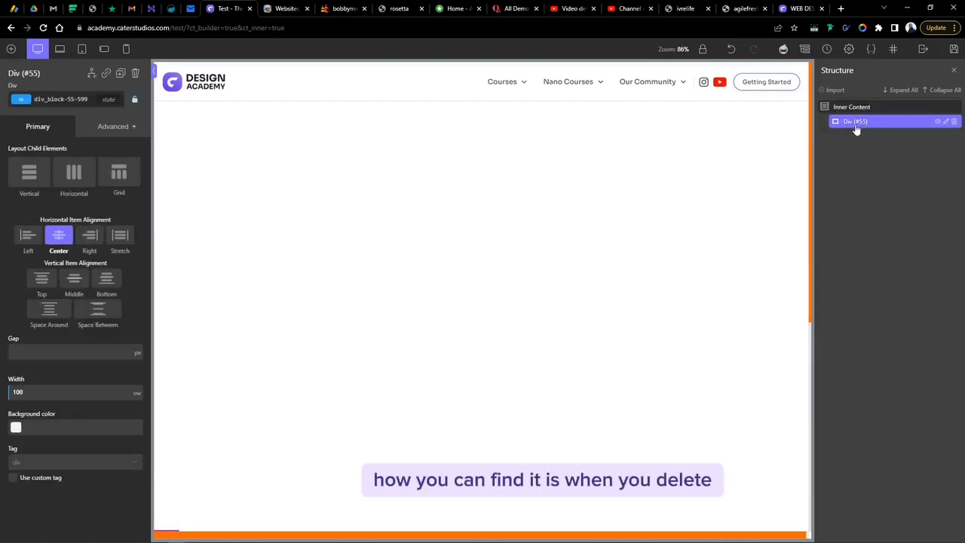
click(956, 122)
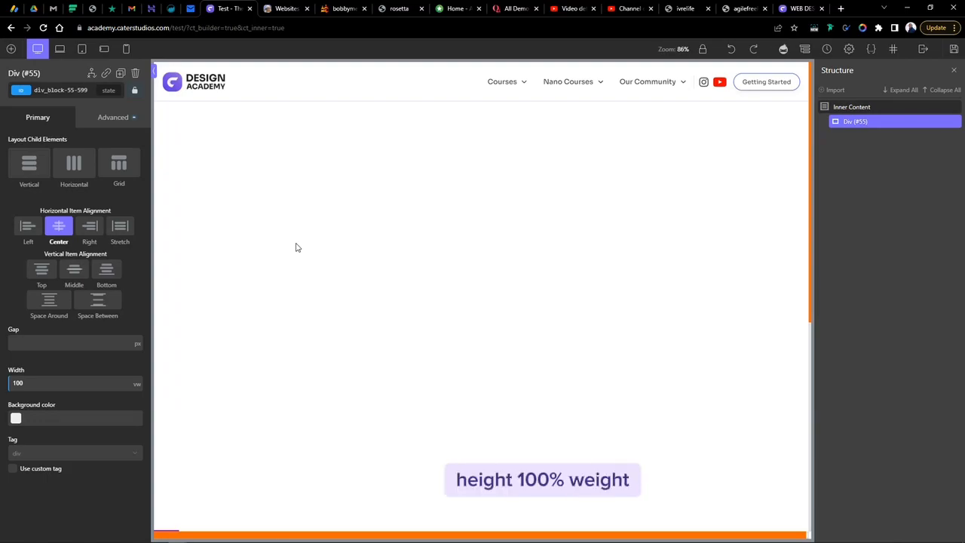
Set the dark swirl-pattern image from the media library as the div's background image, and close the page structure
click(125, 120)
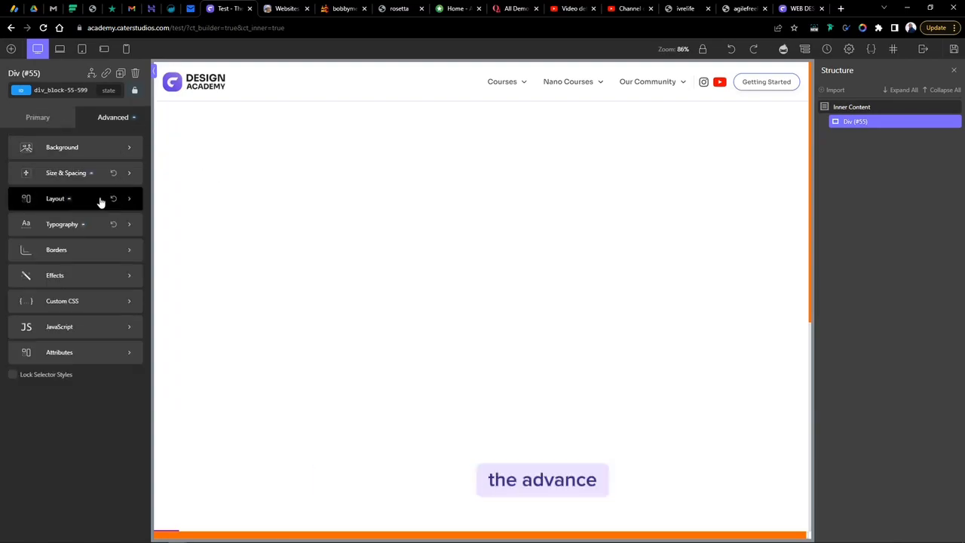
click(60, 147)
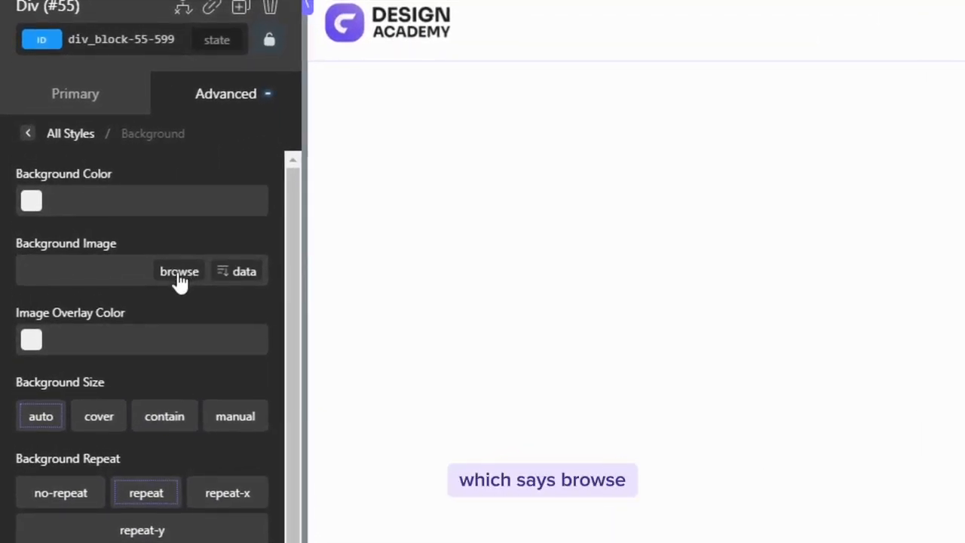
click(179, 277)
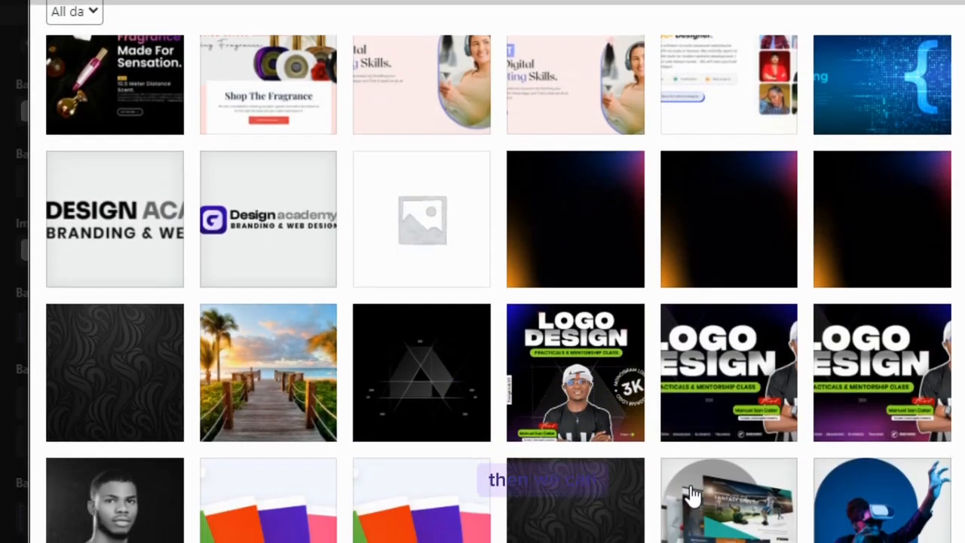
scroll(692, 496, down, 1)
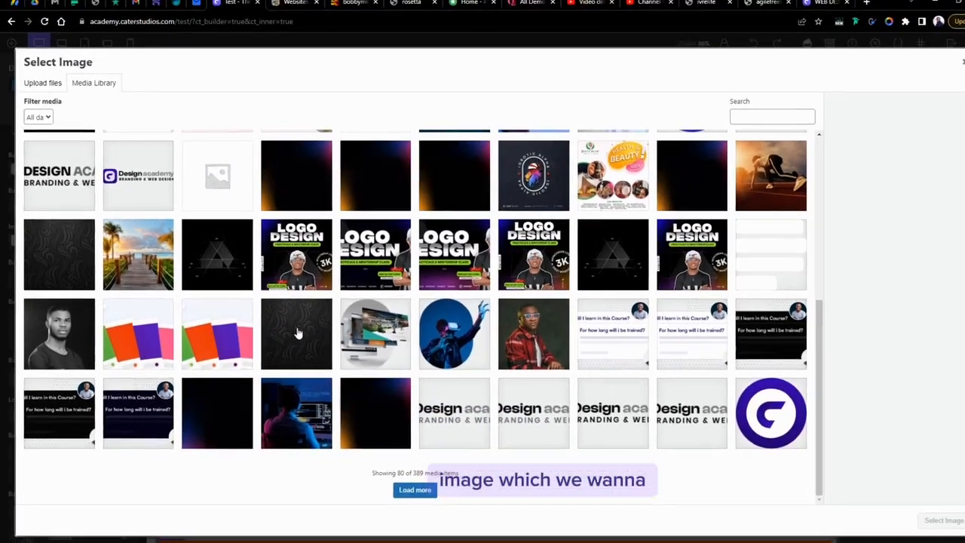
click(296, 334)
click(40, 251)
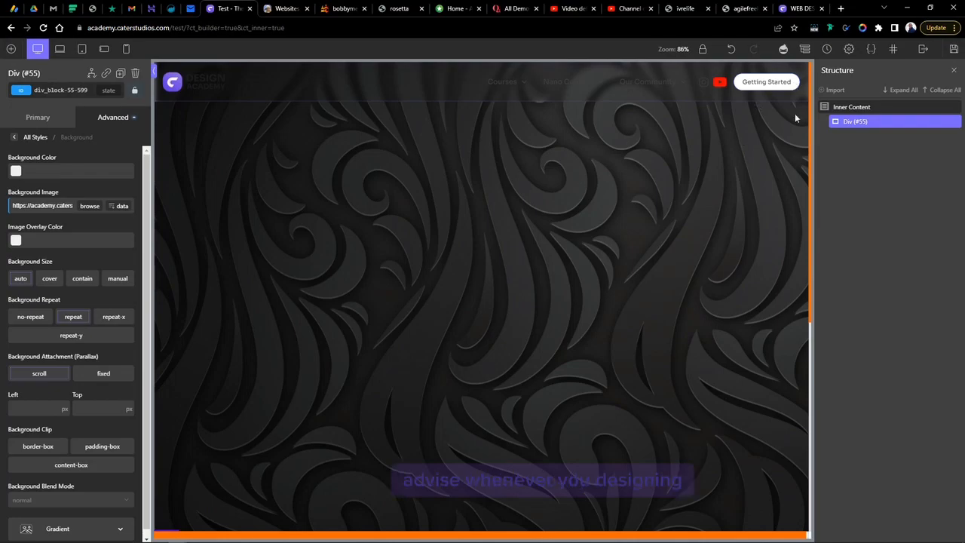
click(955, 71)
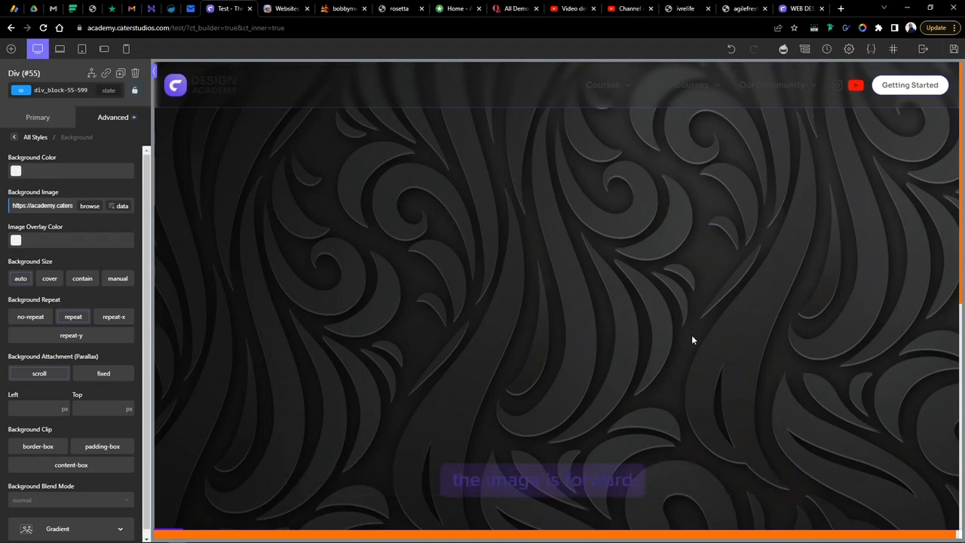
scroll(690, 336, down, 6)
scroll(691, 335, up, 8)
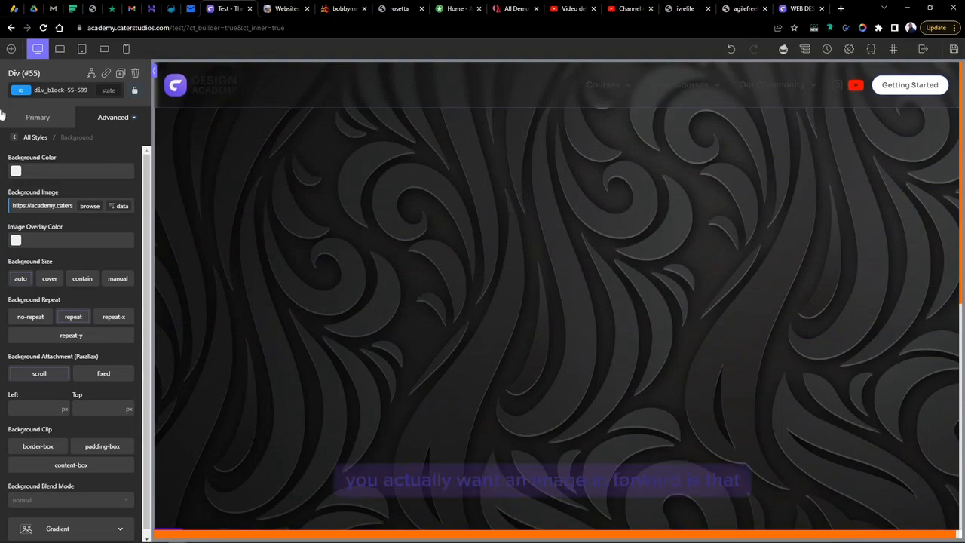
Add a button inside the patterned div and align the div's content vertically to Middle
click(11, 48)
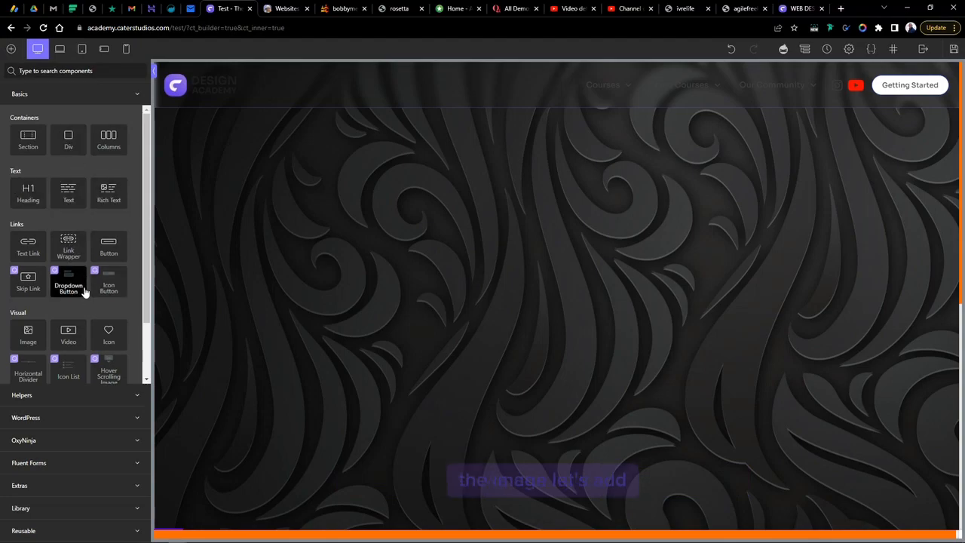
click(108, 245)
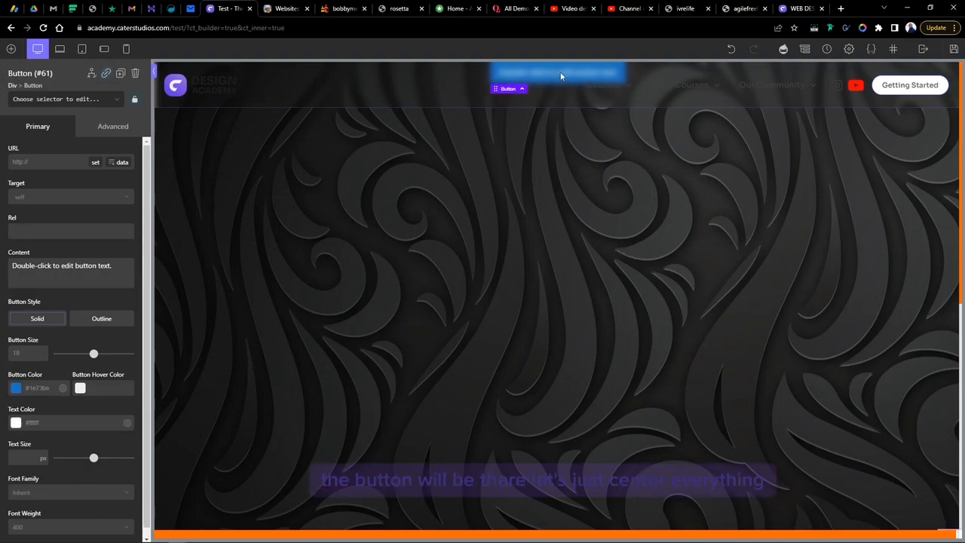
click(321, 248)
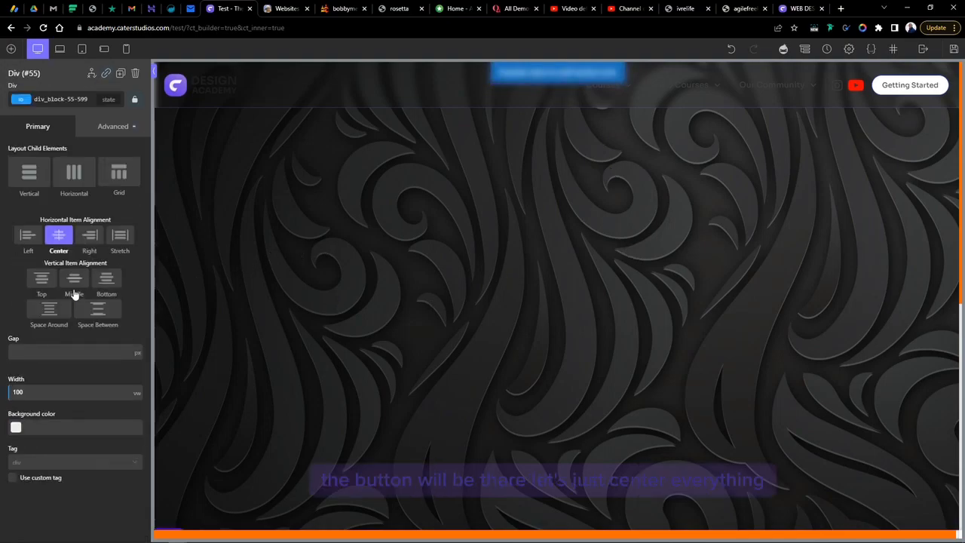
click(73, 281)
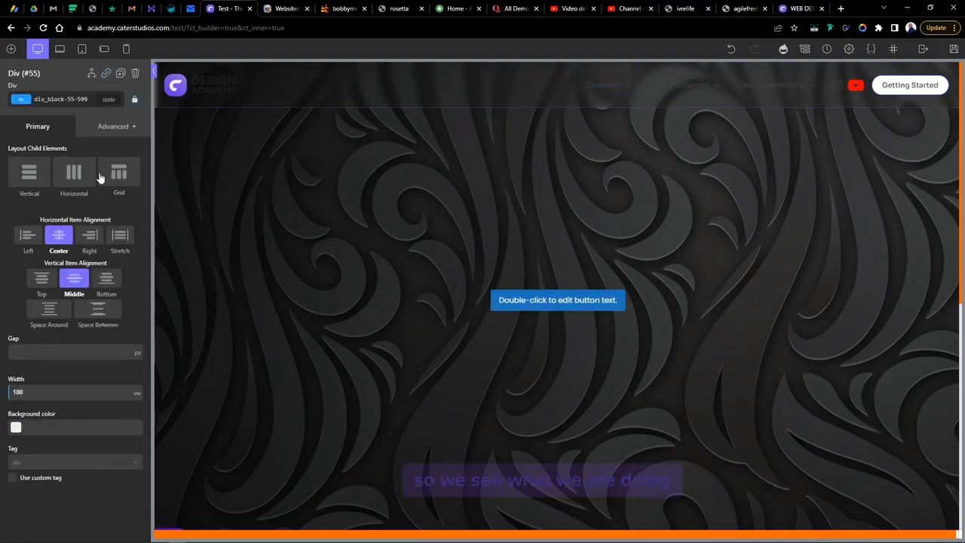
Add a new div below the button and place an icon inside it
click(9, 48)
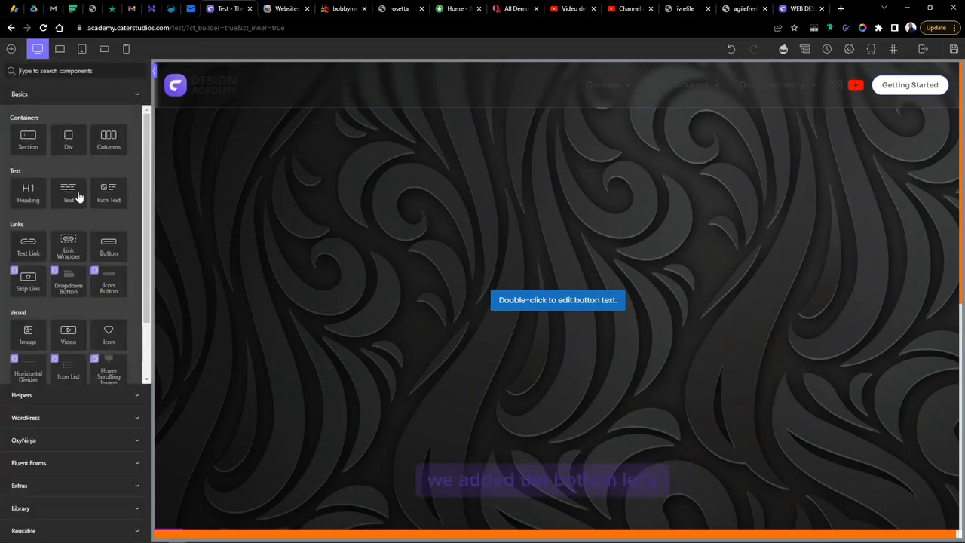
click(68, 140)
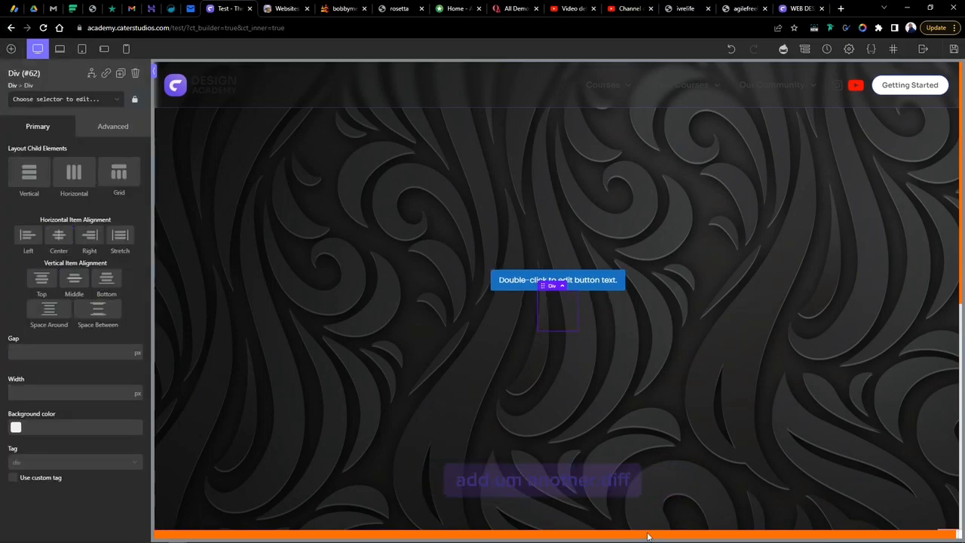
click(12, 49)
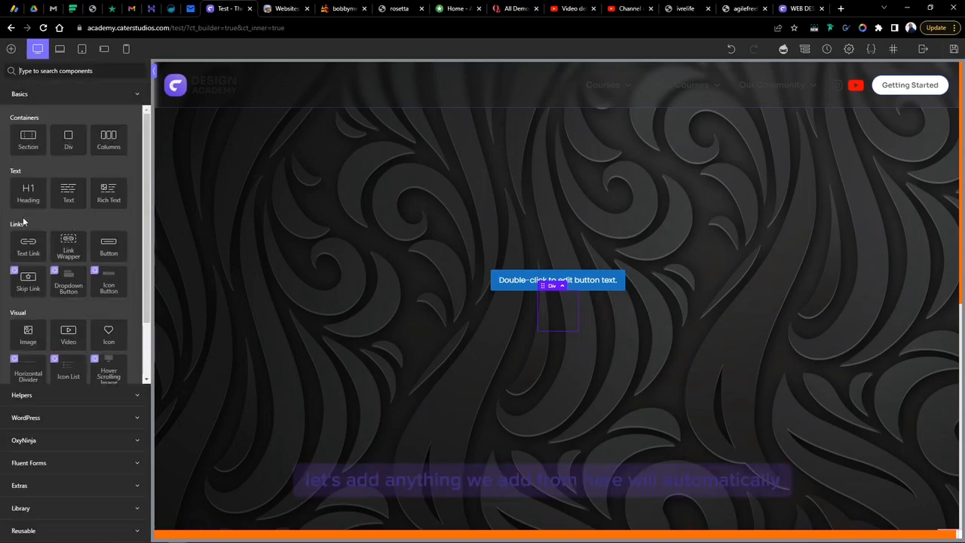
click(108, 336)
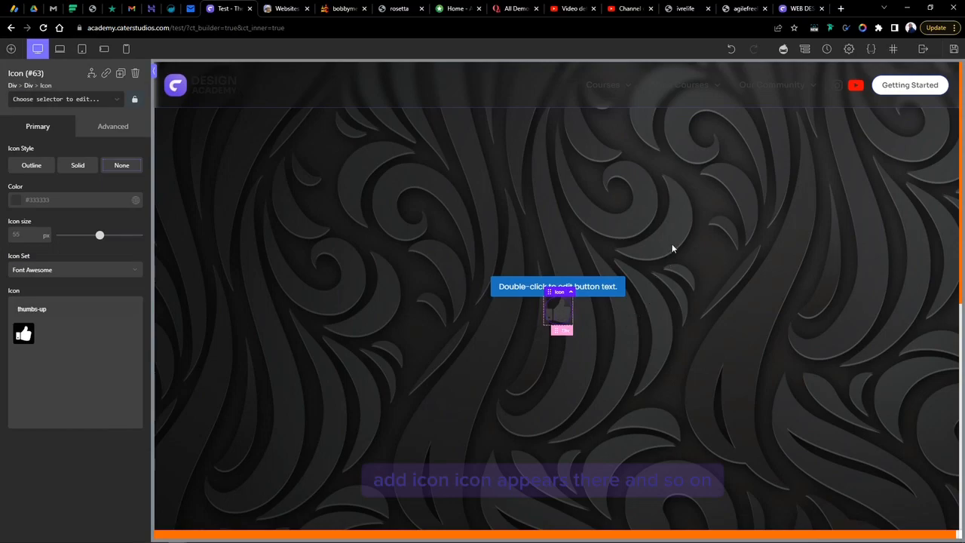
Set the thumbs-up icon's color to white
click(670, 299)
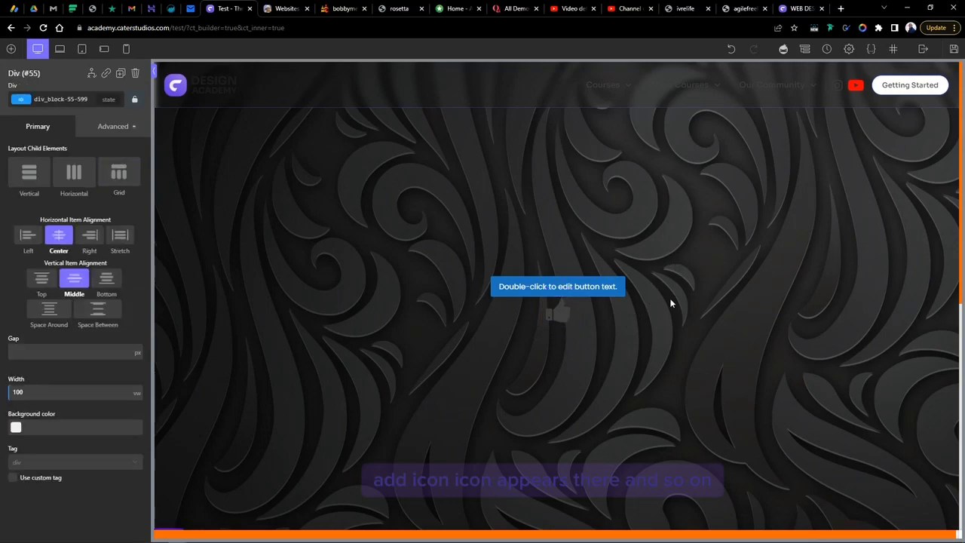
click(554, 320)
click(17, 202)
drag(19, 232, 3, 205)
click(467, 326)
click(653, 212)
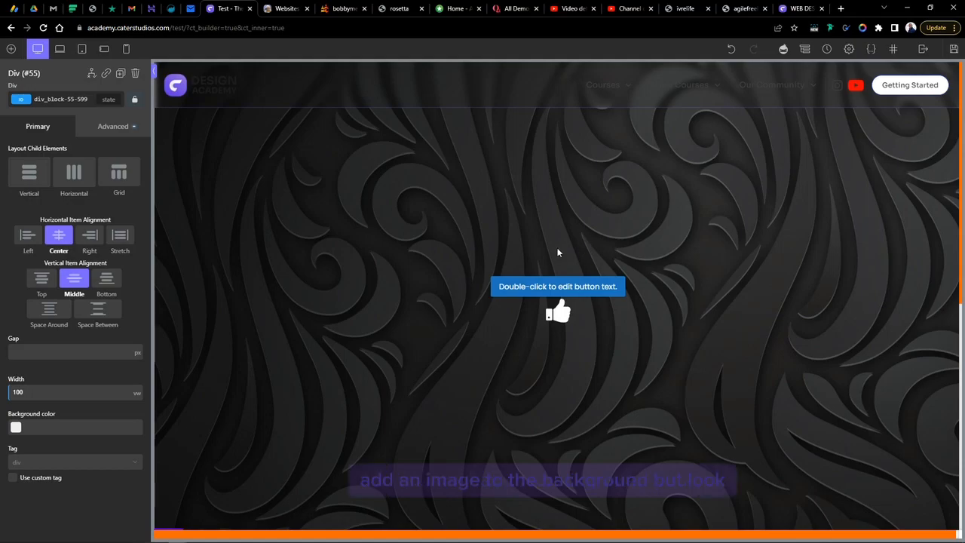
Delete the button, the thumbs-up icon and the empty inner div from the patterned div
click(550, 292)
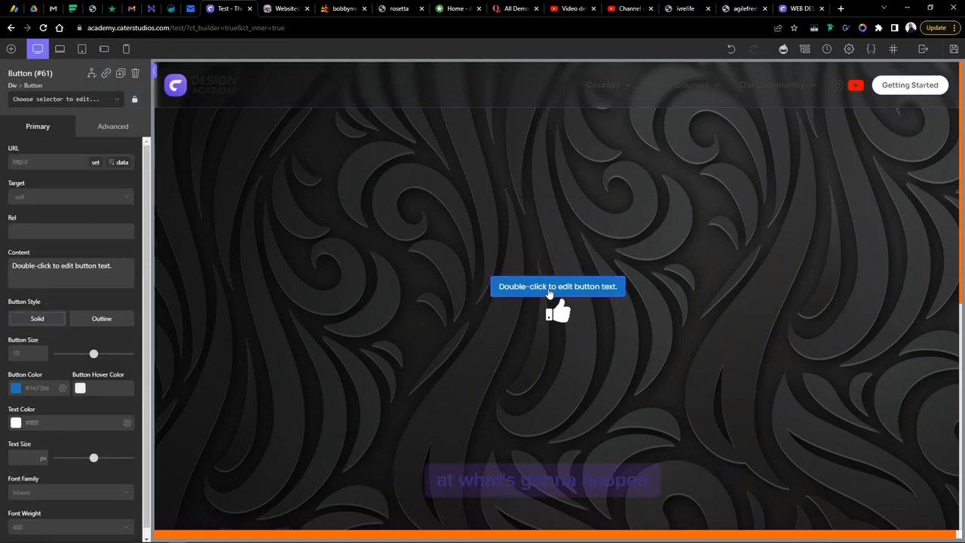
key(Delete)
click(558, 301)
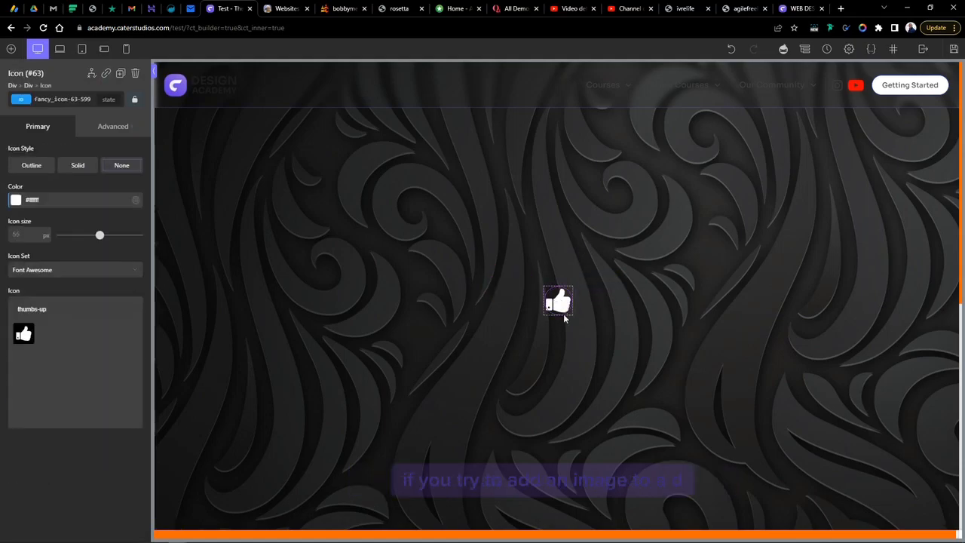
key(Delete)
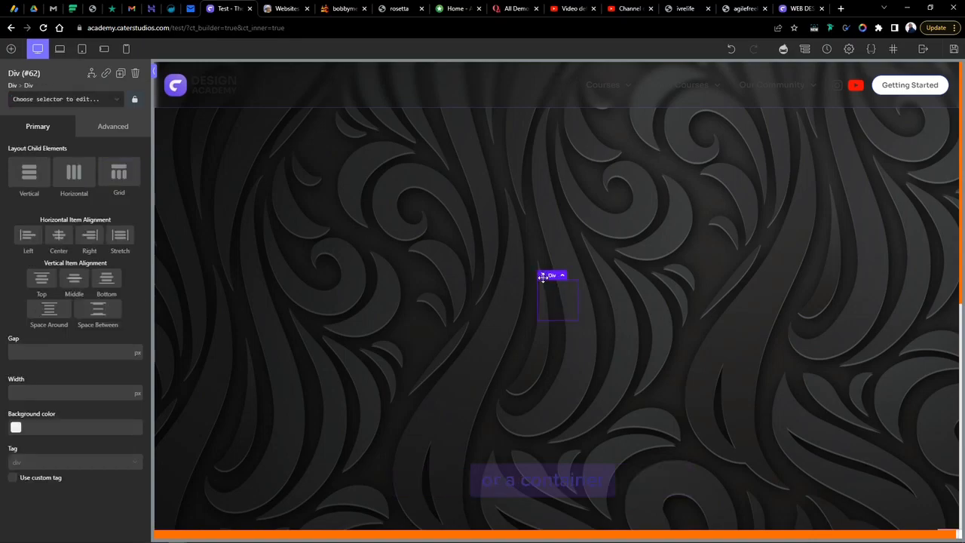
click(582, 190)
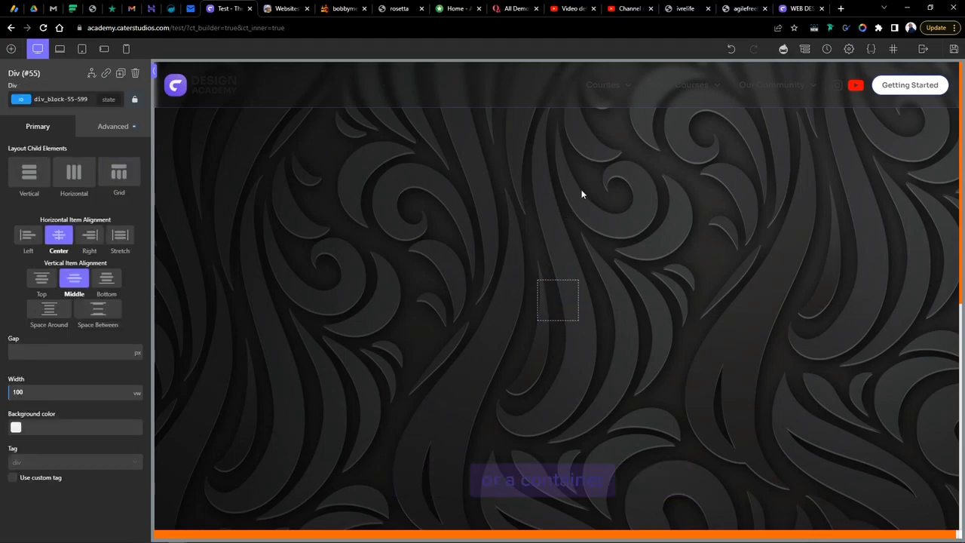
click(550, 285)
click(551, 285)
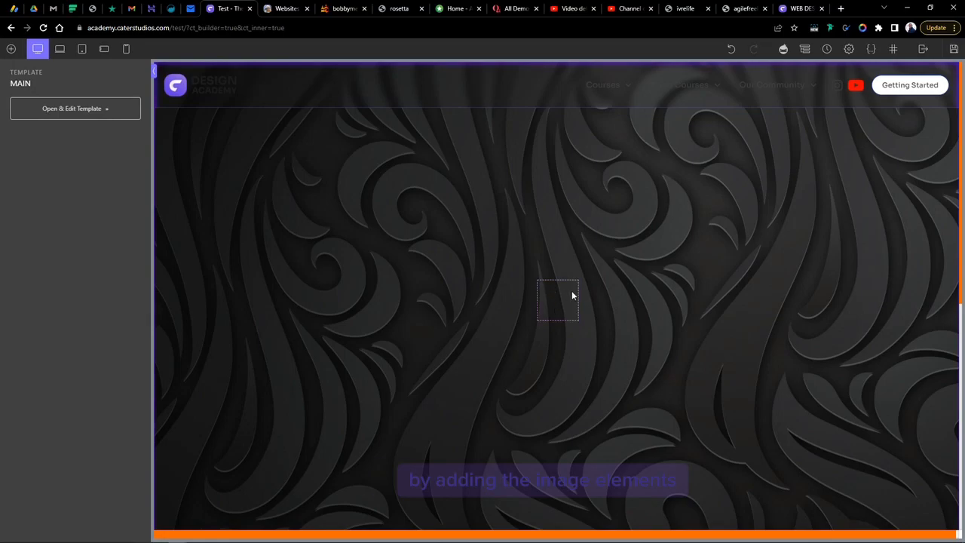
click(573, 295)
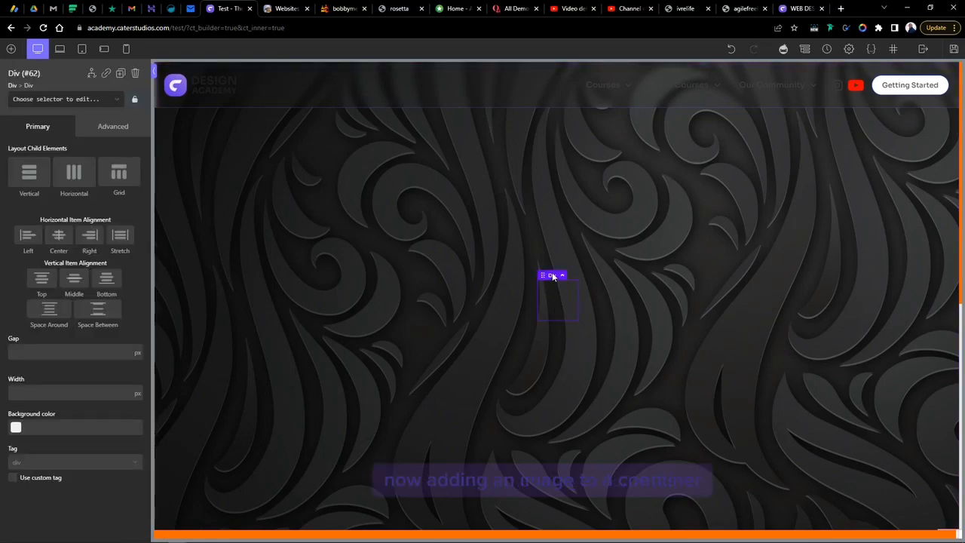
click(552, 276)
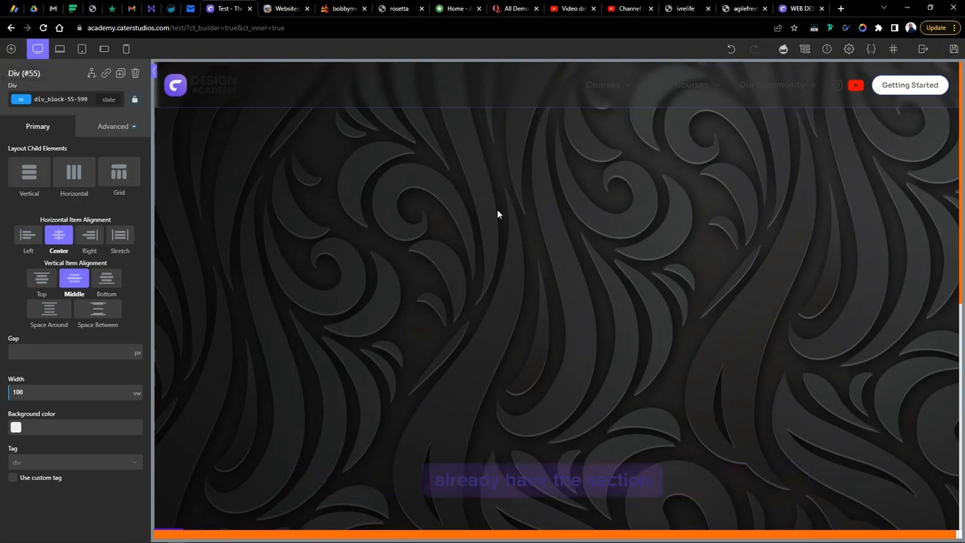
Add an image element inside the patterned div and set its width to 300 px
click(11, 48)
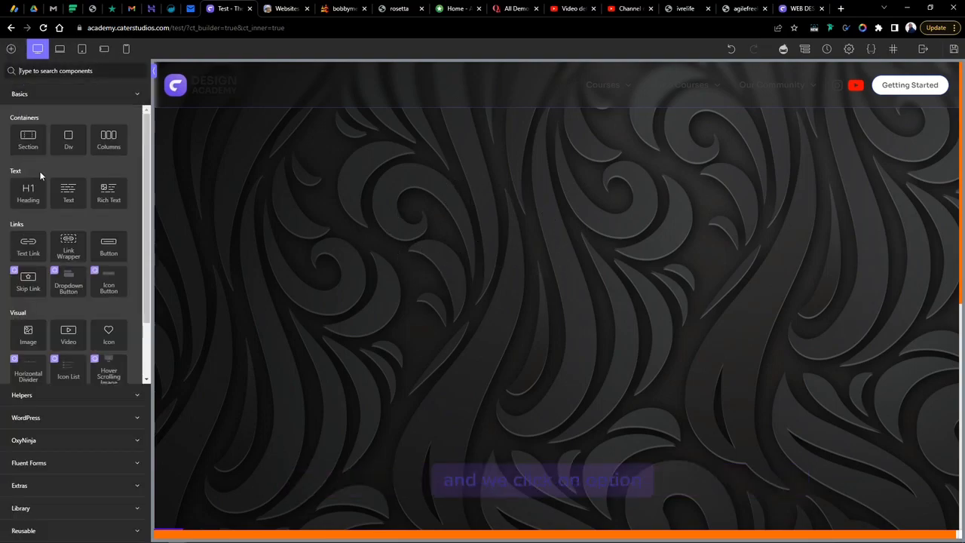
scroll(104, 332, down, 1)
scroll(83, 332, up, 1)
click(25, 336)
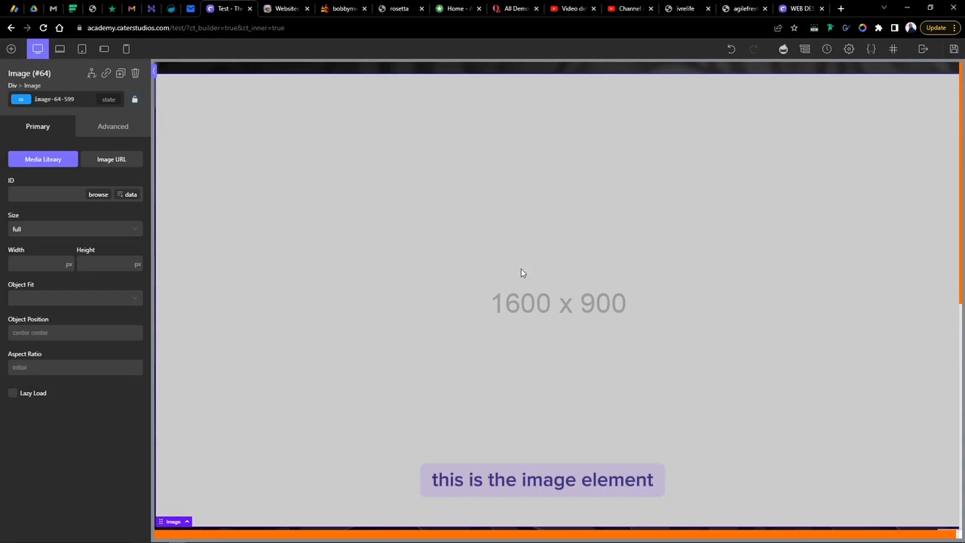
click(26, 261)
text(300)
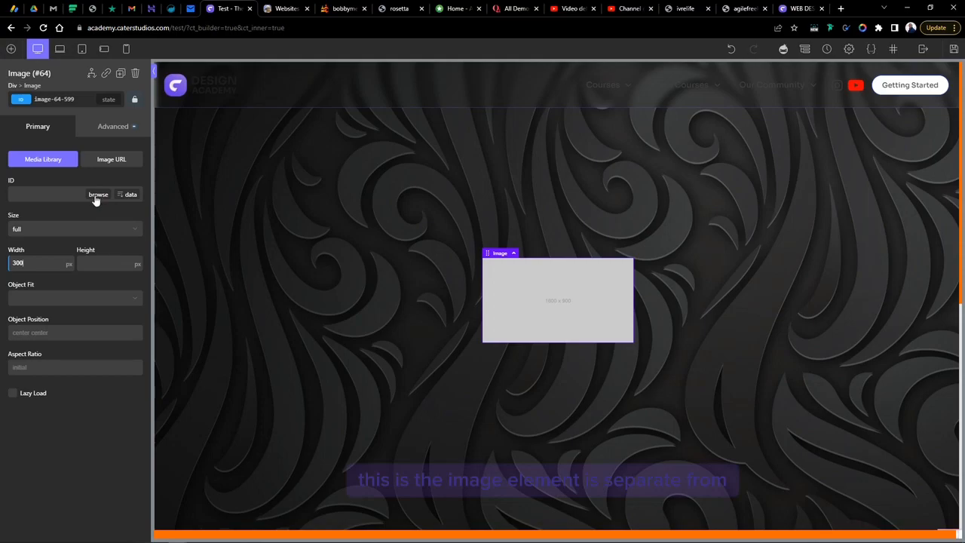
Add a new div inside the patterned div, below the placeholder image
click(316, 211)
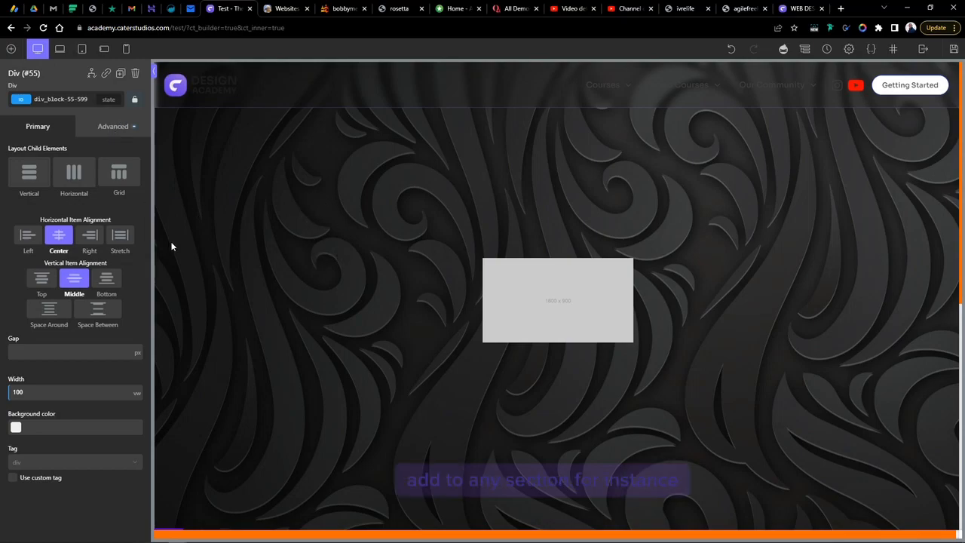
click(11, 48)
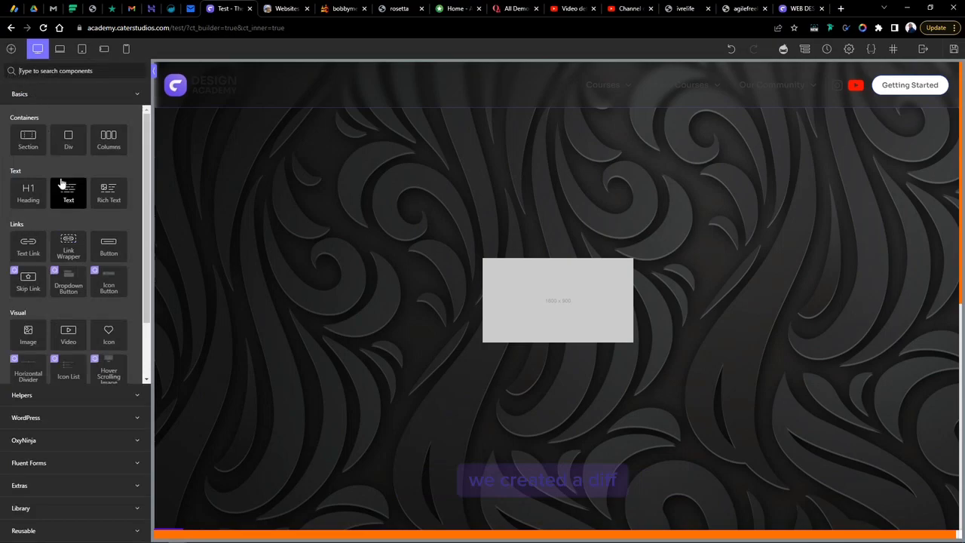
click(68, 139)
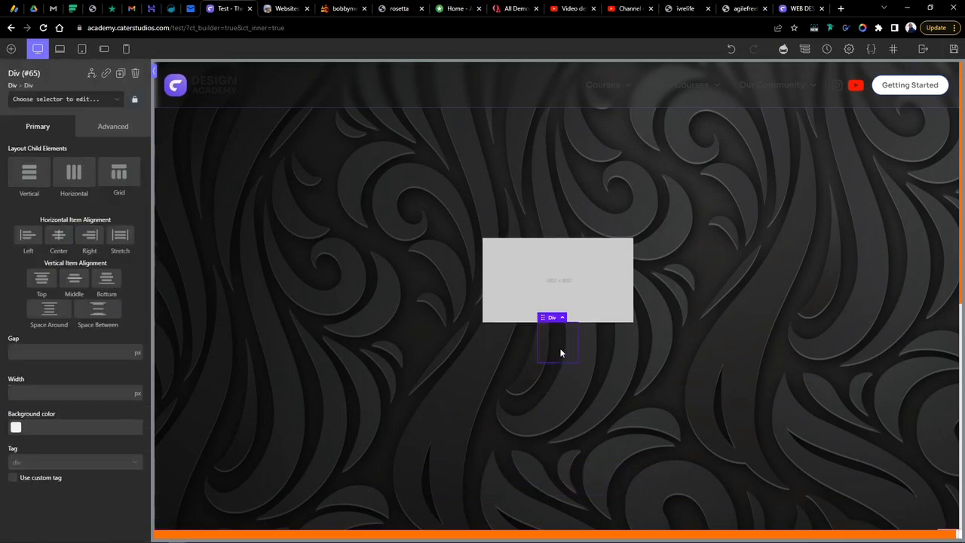
Set AAAAAA.jpg from the media library as the background image of the small div below the placeholder image
click(10, 49)
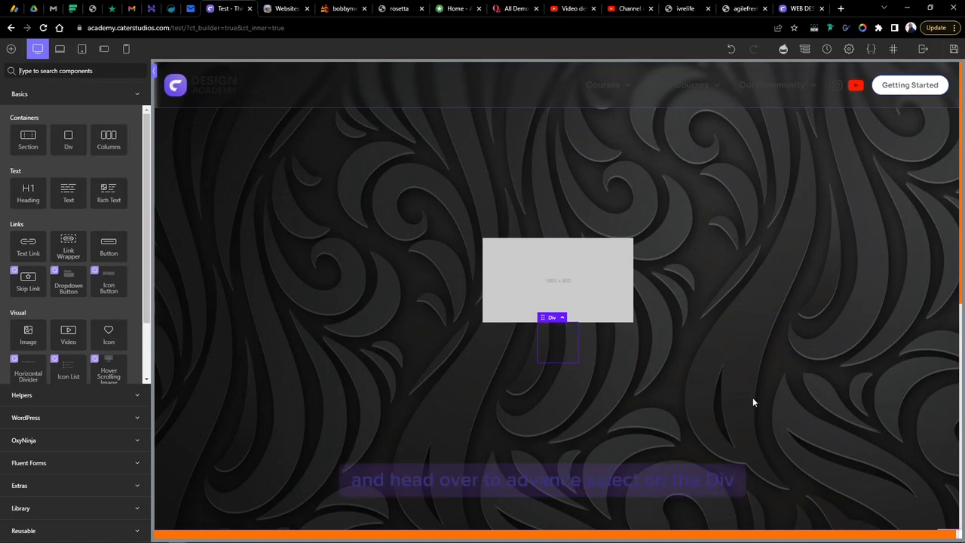
click(625, 244)
click(558, 353)
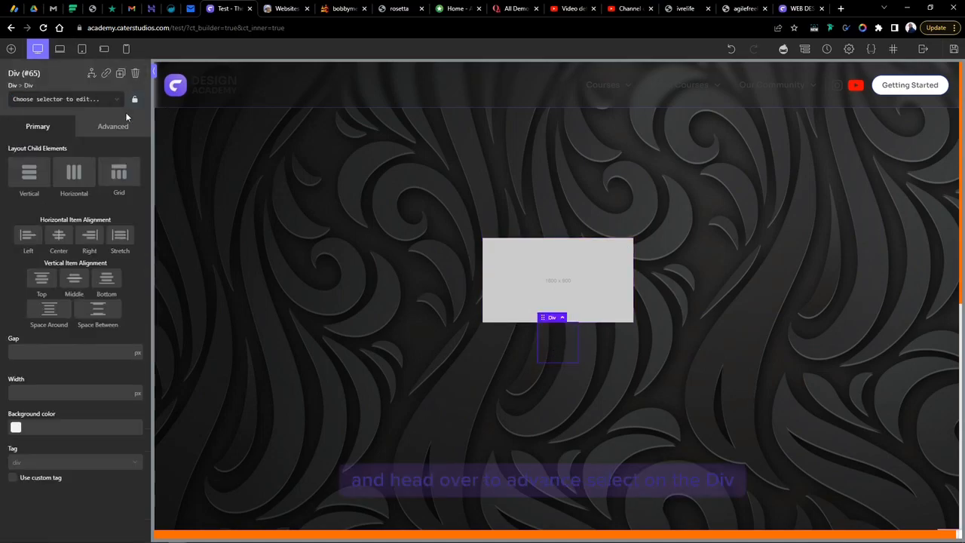
click(117, 131)
click(63, 160)
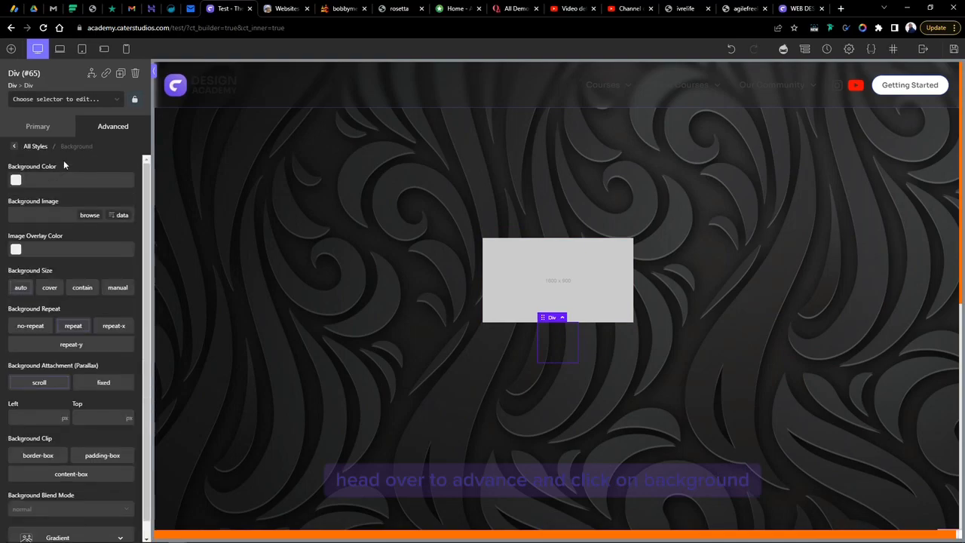
click(88, 215)
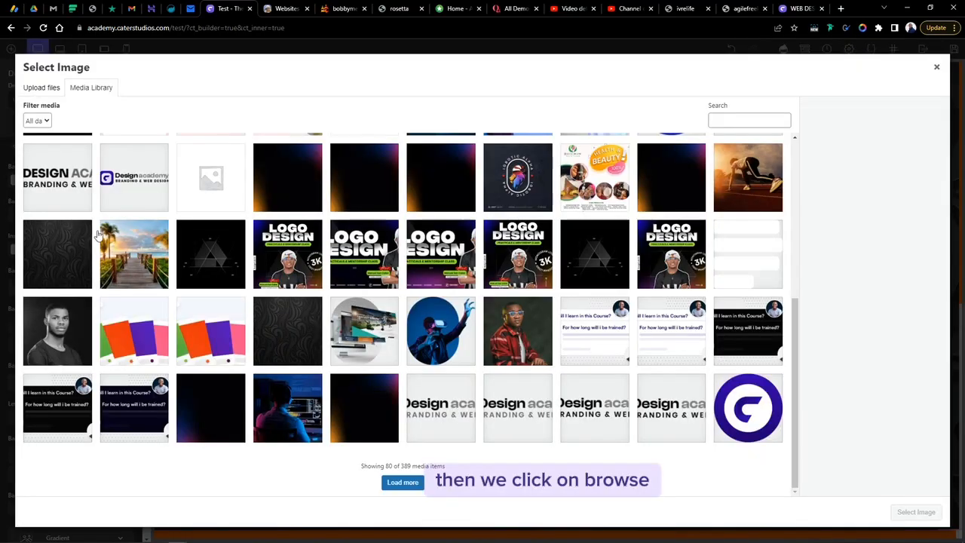
click(448, 189)
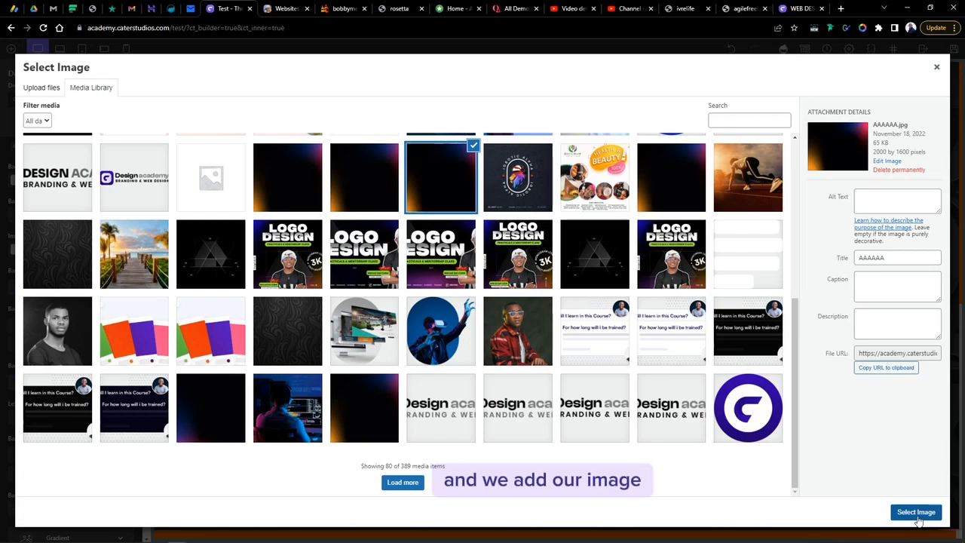
click(910, 513)
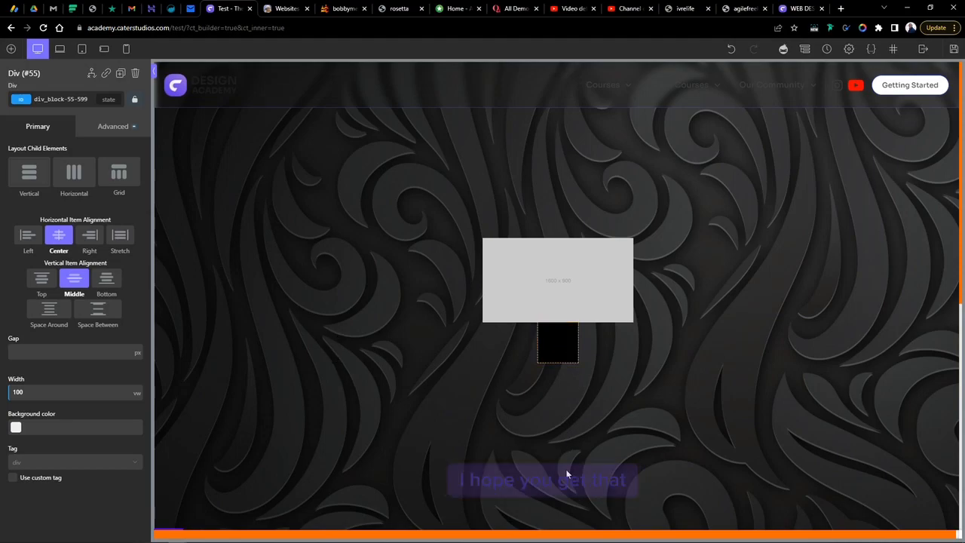
Delete the placeholder image and the small div, and clear the outer div's background image
click(534, 284)
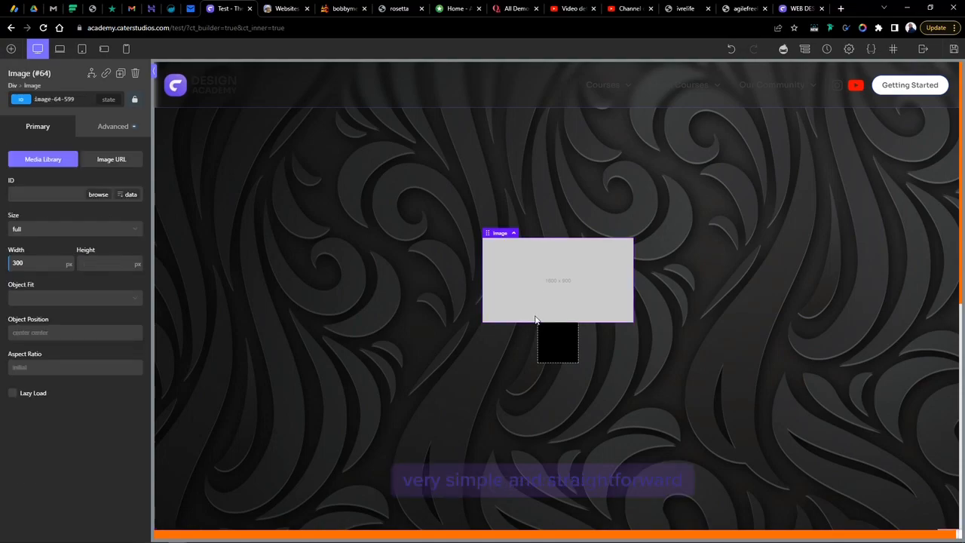
key(Delete)
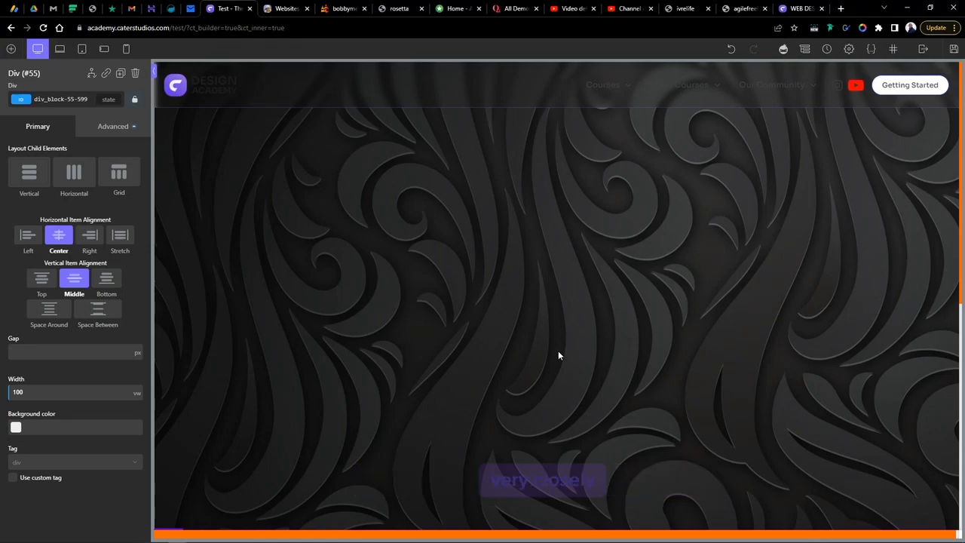
click(104, 127)
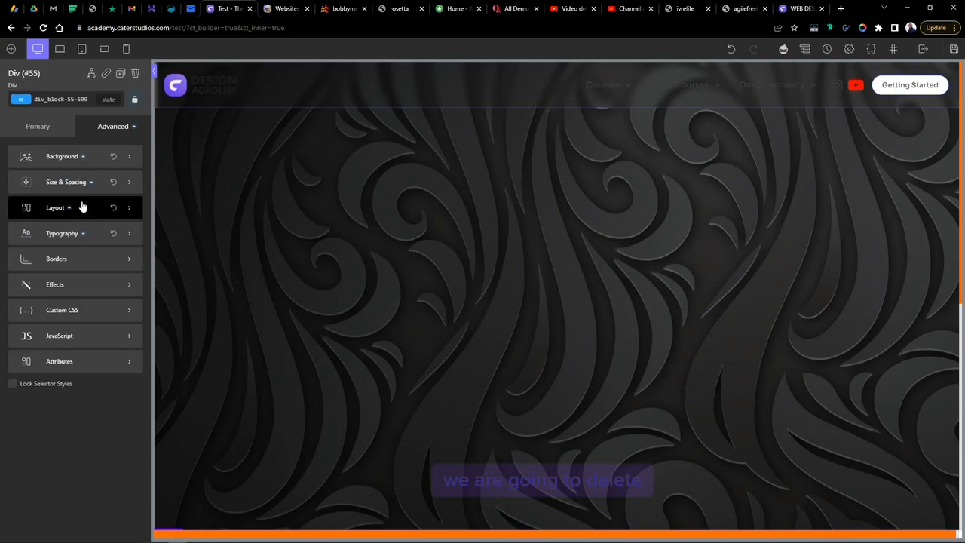
click(66, 158)
scroll(66, 160, down, 1)
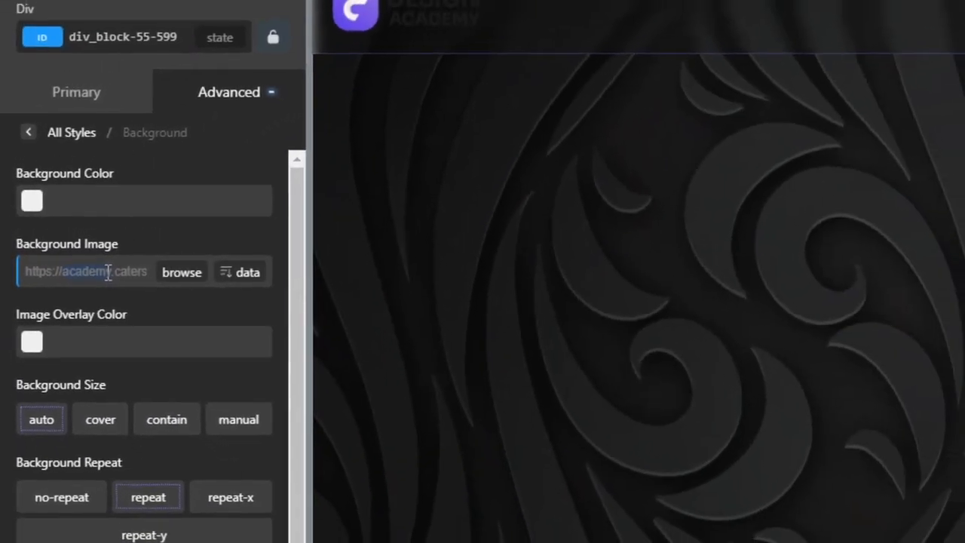
triple_click(109, 272)
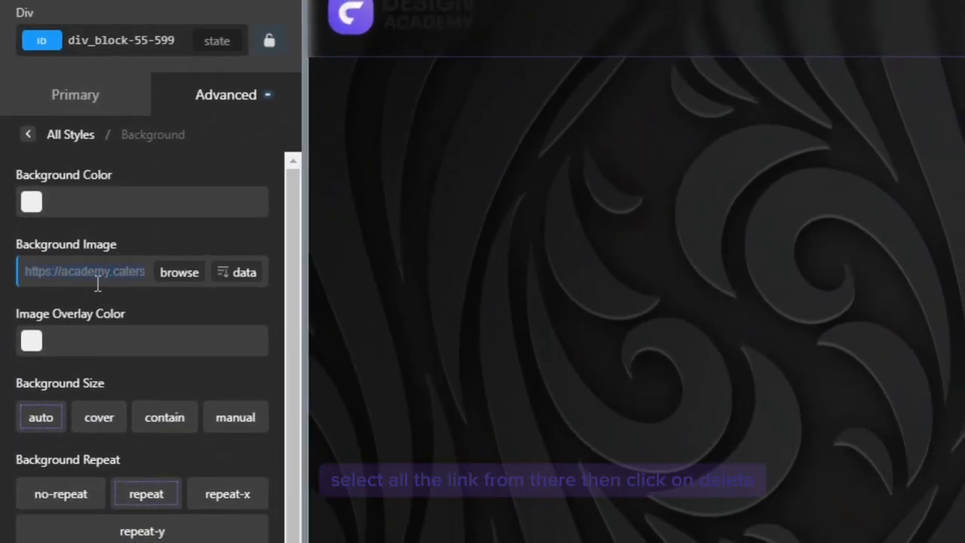
key(Delete)
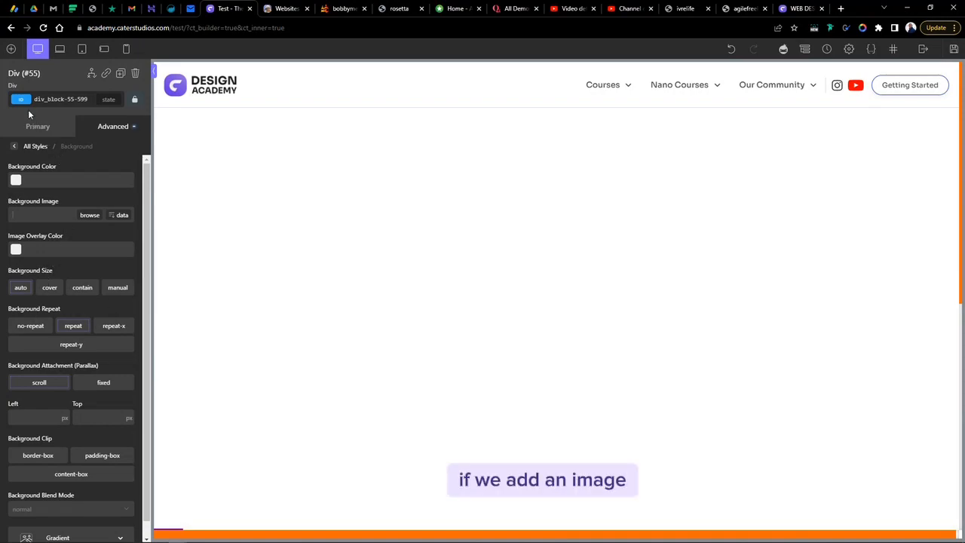
Add an image element inside the blank div and fill it with the dark swirl image 6189901_3185110-1-scaled.jpg from the media library
click(10, 49)
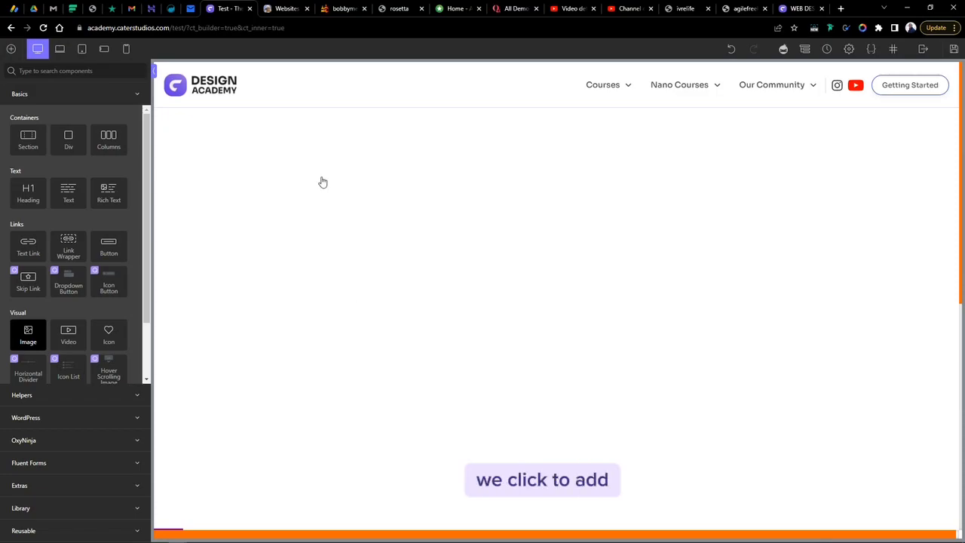
click(28, 335)
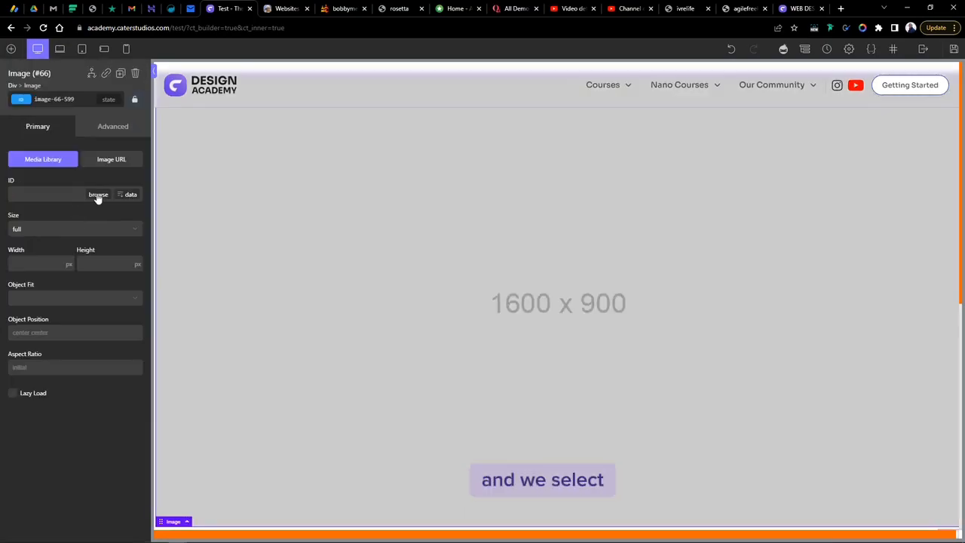
click(95, 194)
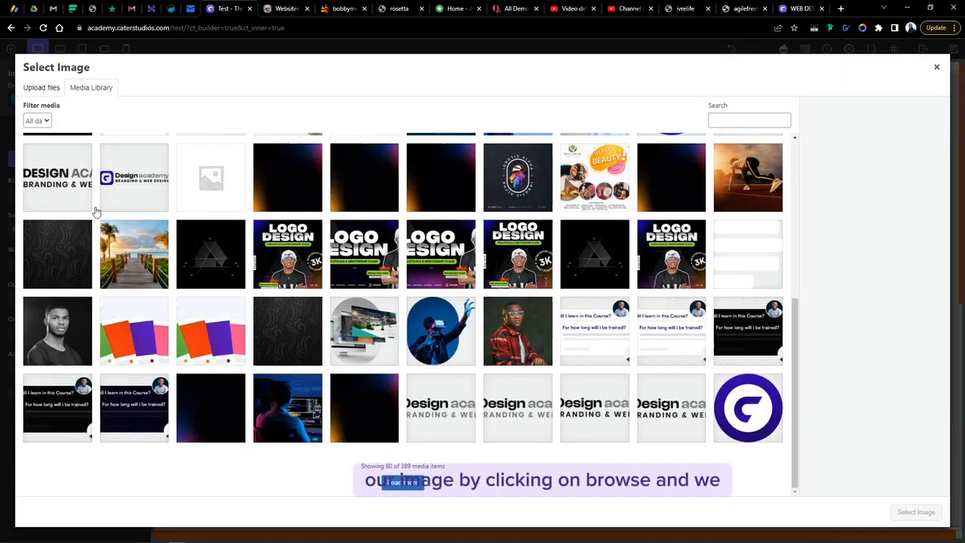
click(45, 269)
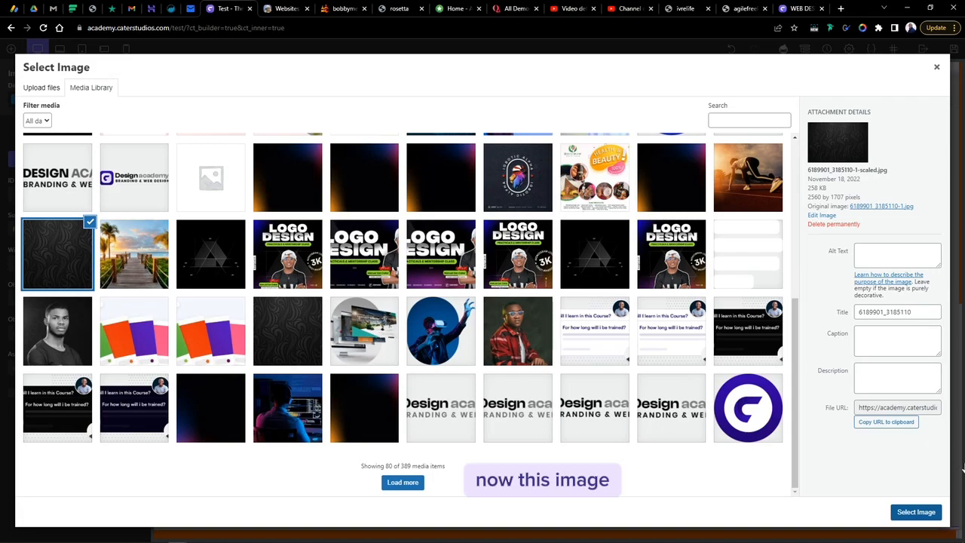
click(924, 515)
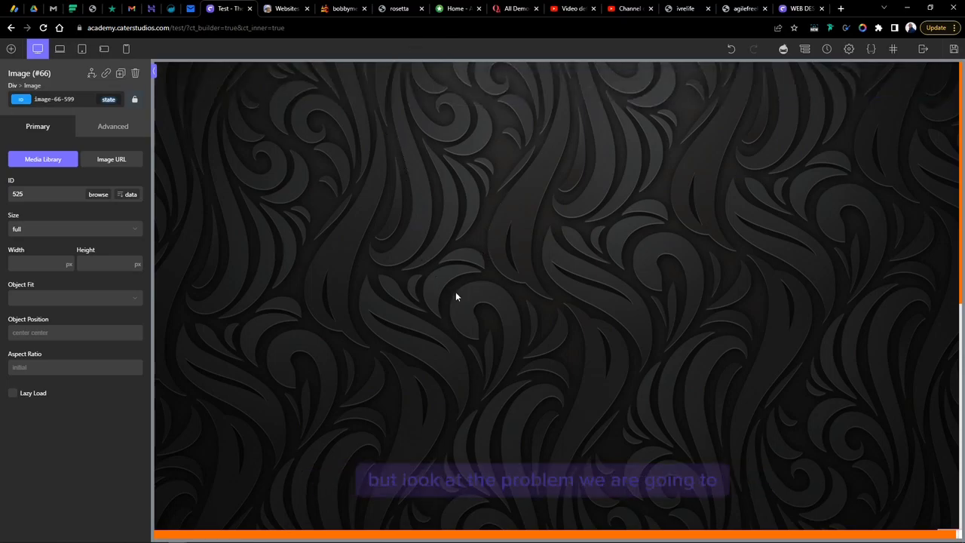
Add a new div after the swirl-pattern image and place a button inside it
click(11, 48)
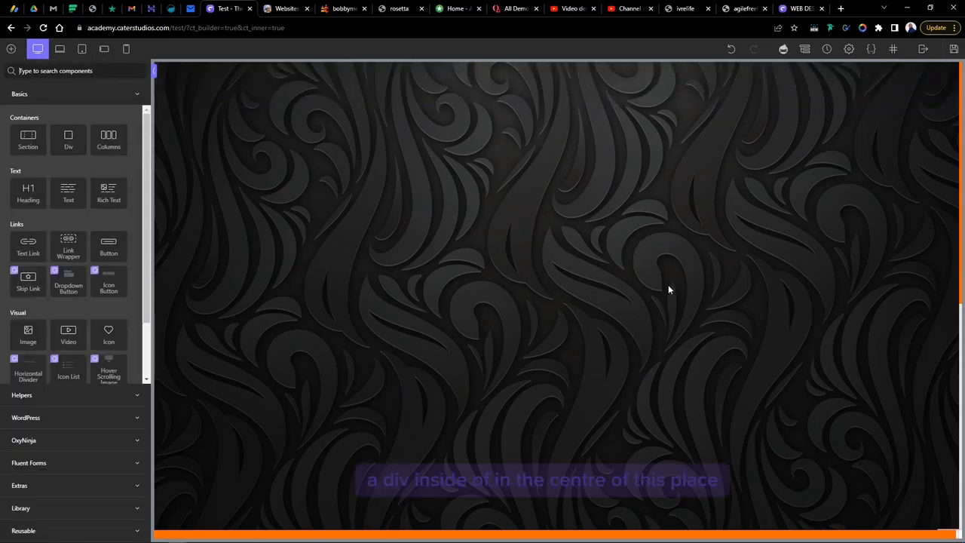
click(68, 139)
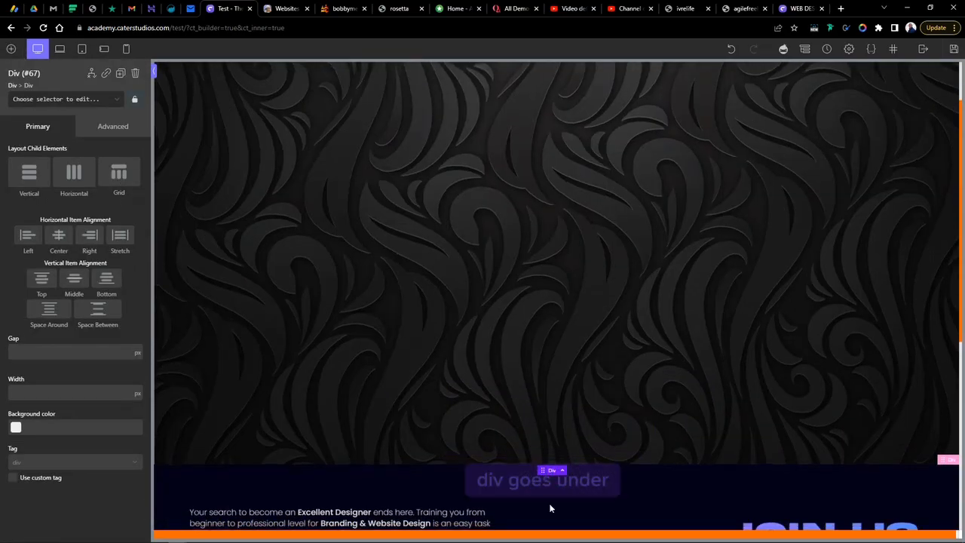
scroll(608, 428, down, 2)
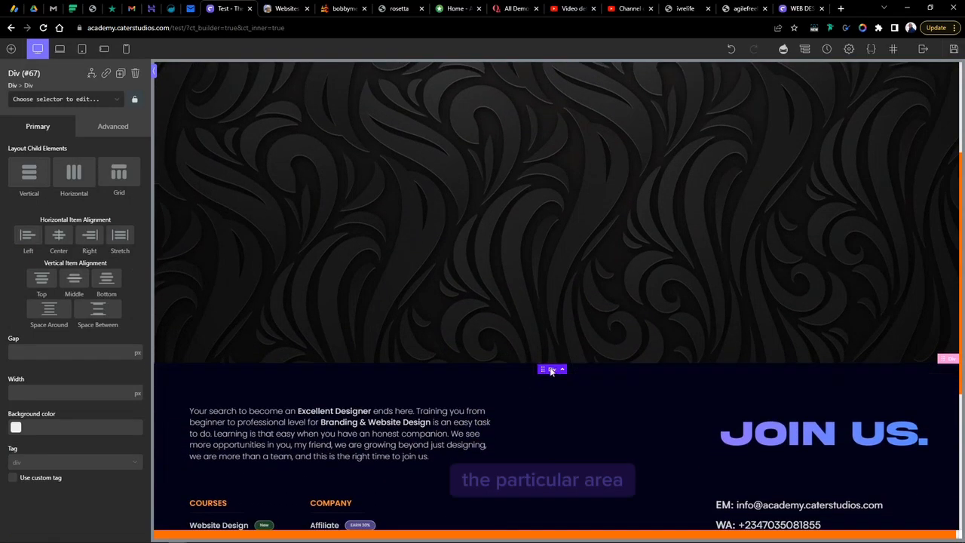
click(12, 49)
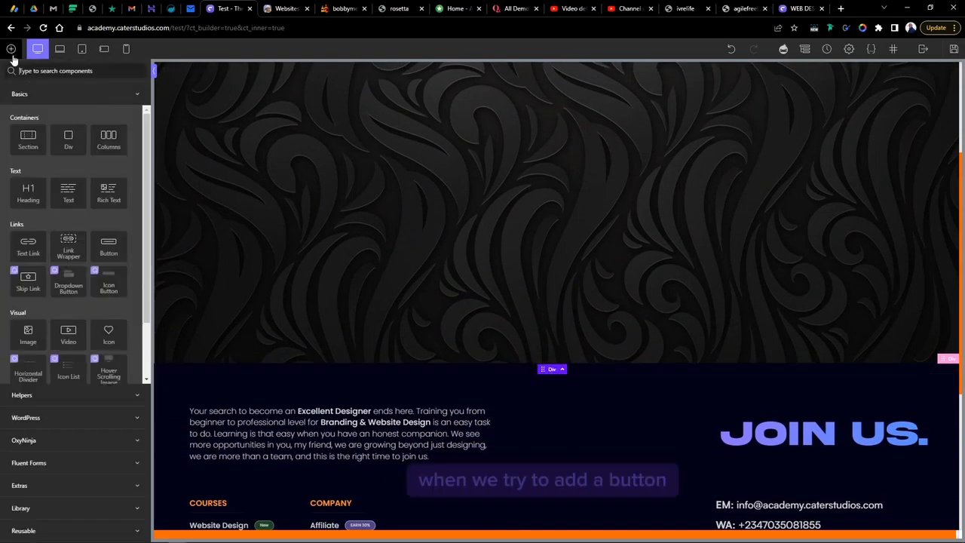
click(109, 246)
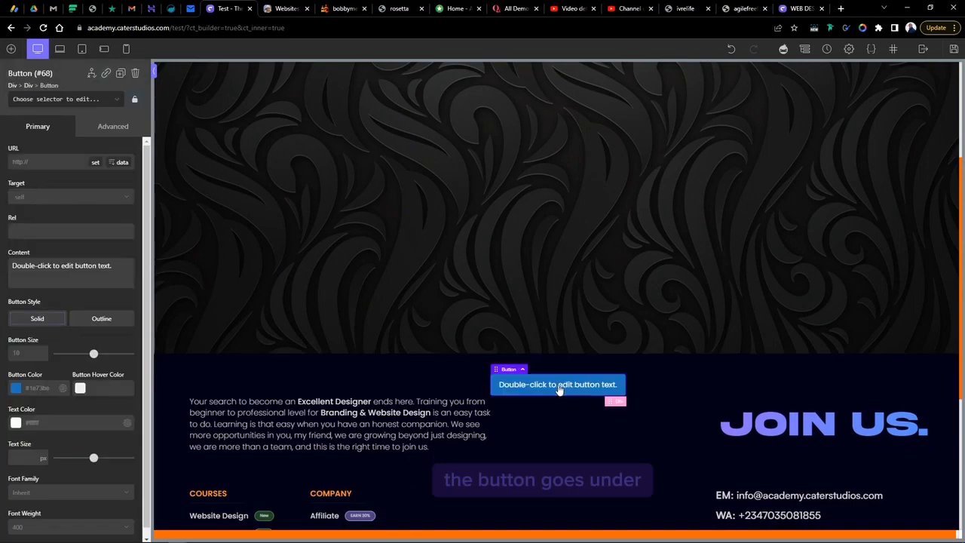
Try to move the button up onto the full-size swirl image
drag(569, 393, 542, 275)
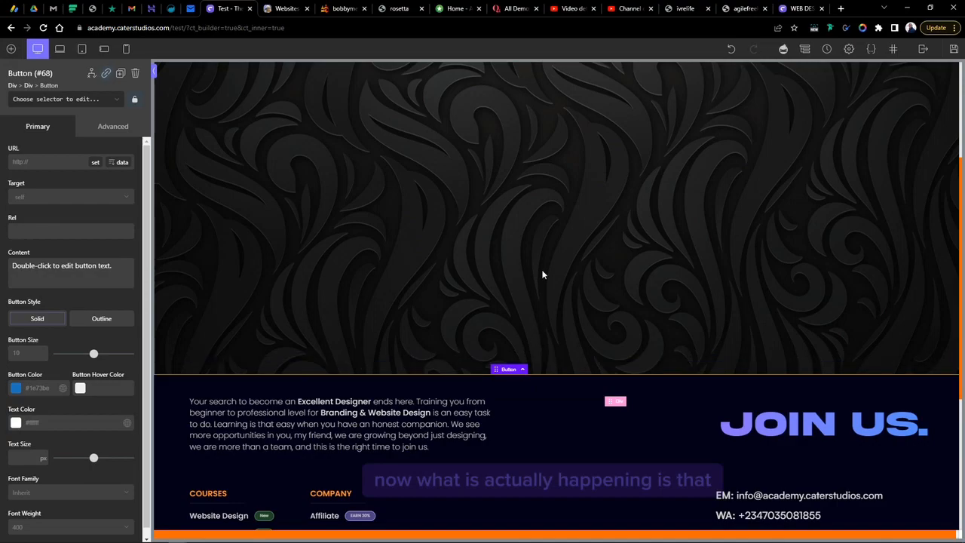
scroll(463, 217, up, 4)
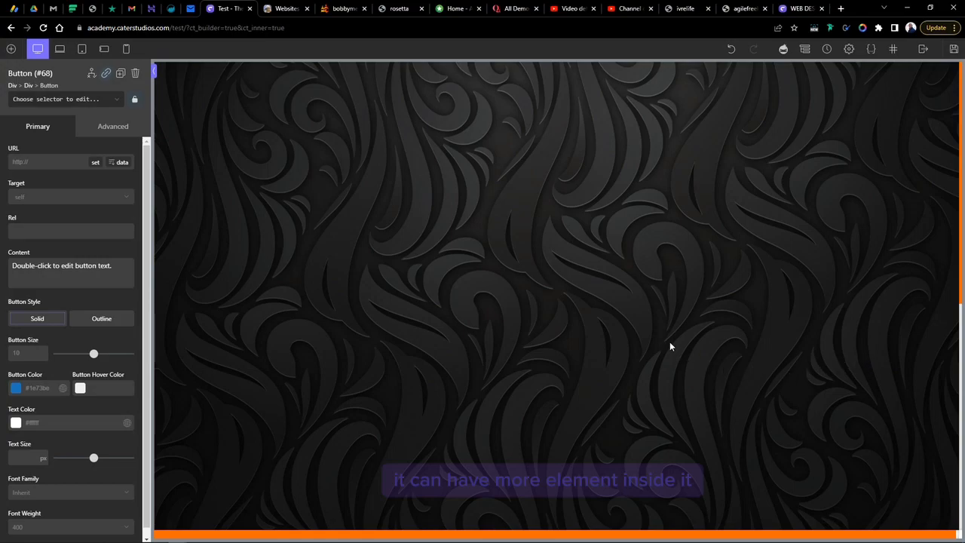
Set the swirl image's size to medium and move the button out of its div to directly below the image
click(658, 293)
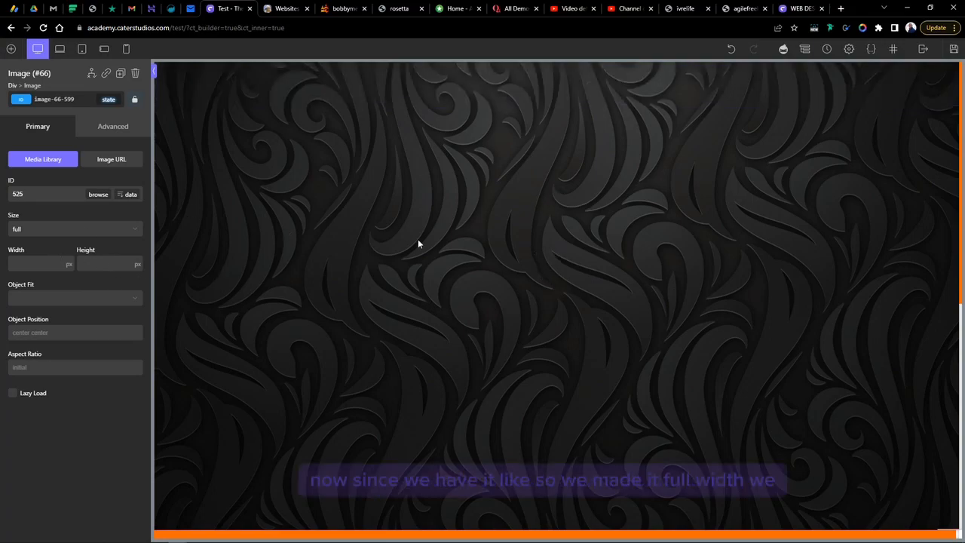
click(101, 231)
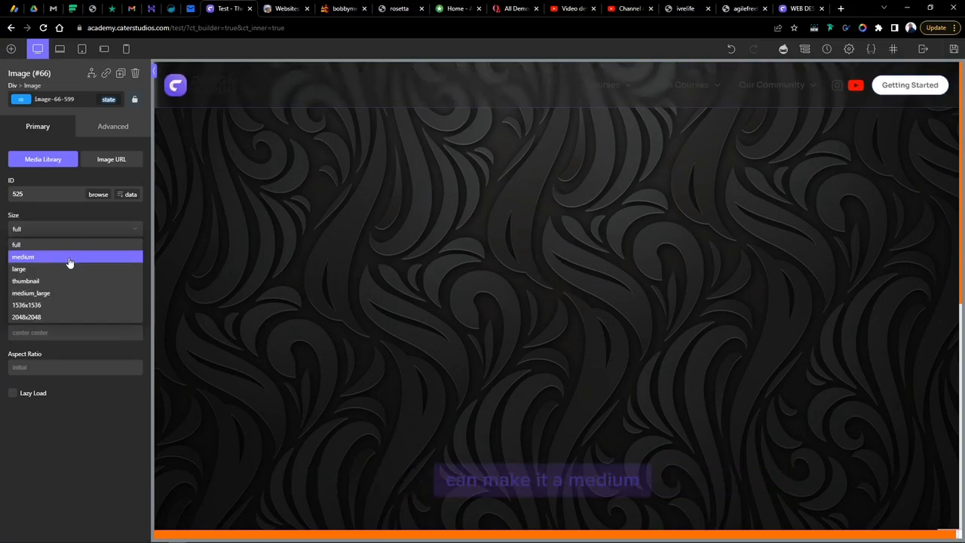
click(24, 258)
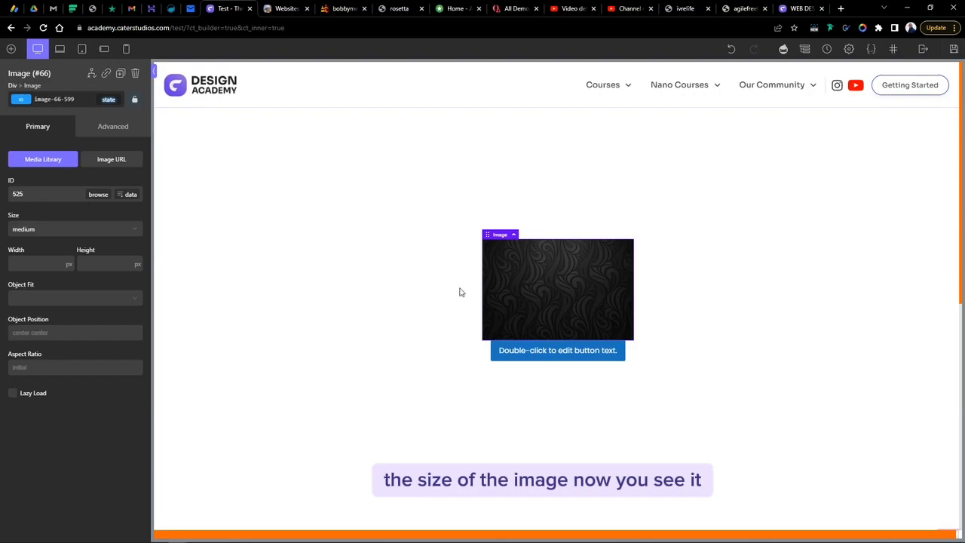
click(551, 351)
mouse_move(550, 351)
mouse_down()
mouse_move(537, 268)
mouse_move(566, 276)
mouse_move(528, 296)
mouse_move(537, 348)
mouse_up()
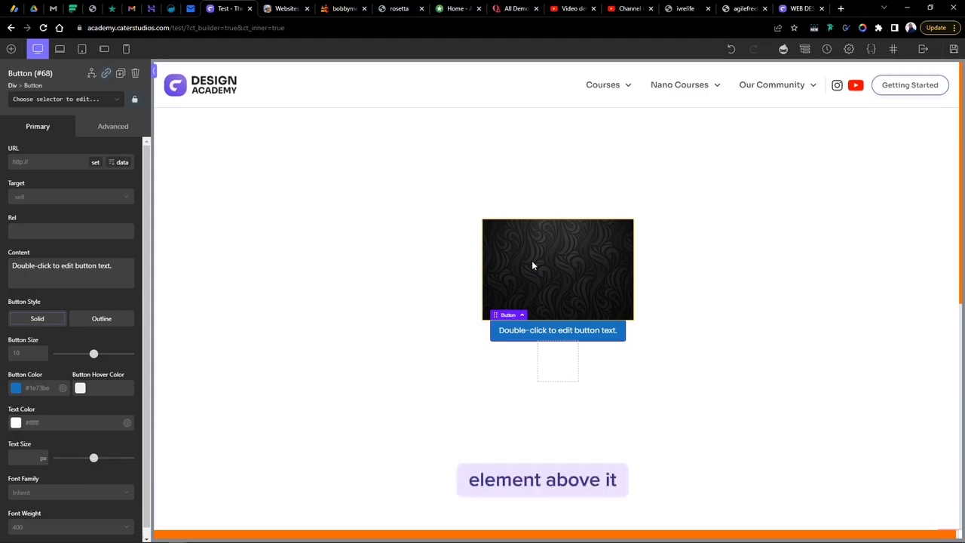
Wrap the swirl image with a div and delete the image, keeping the empty wrapper above the button
click(528, 256)
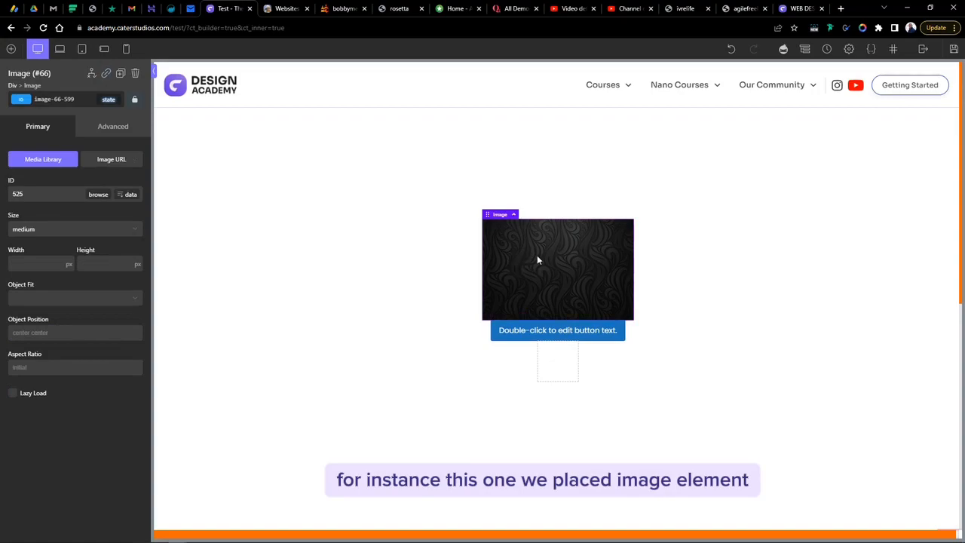
right_click(562, 273)
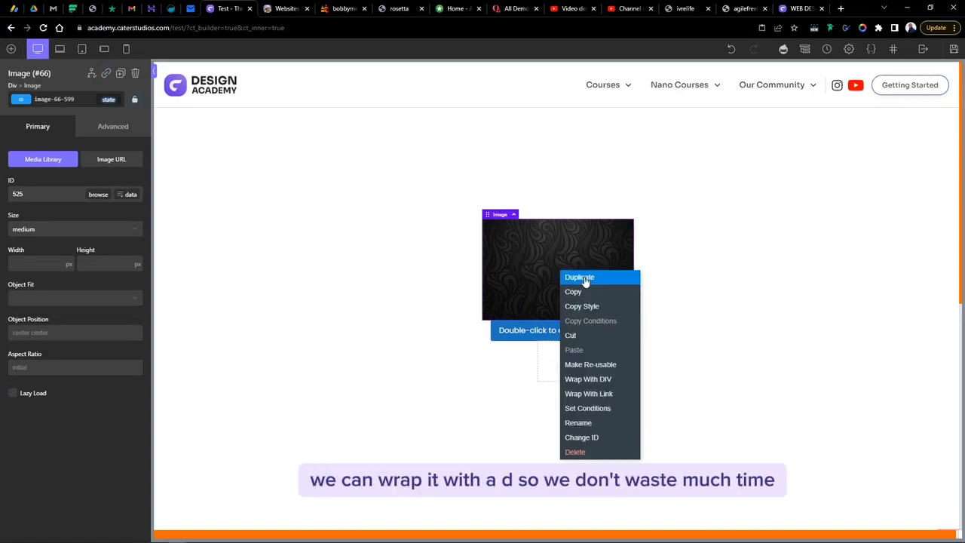
click(596, 382)
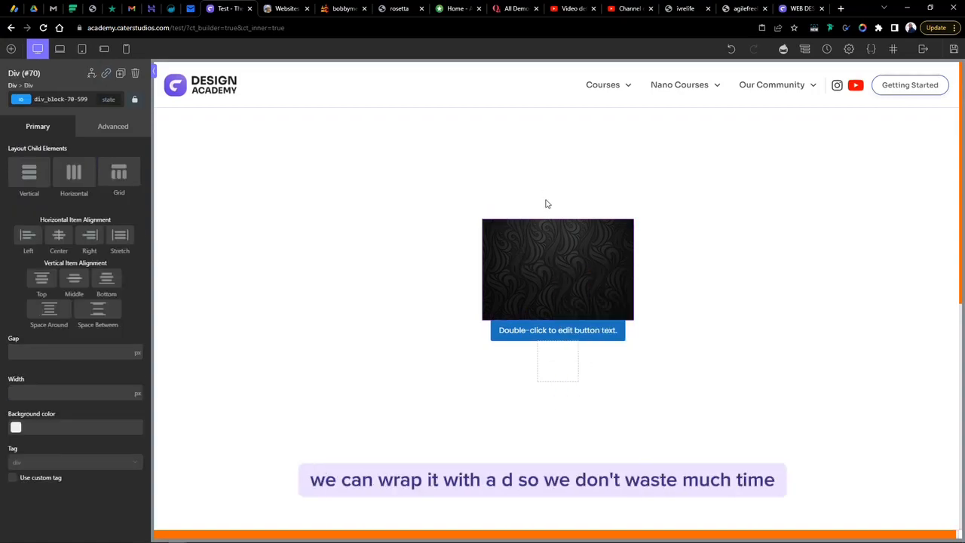
click(563, 257)
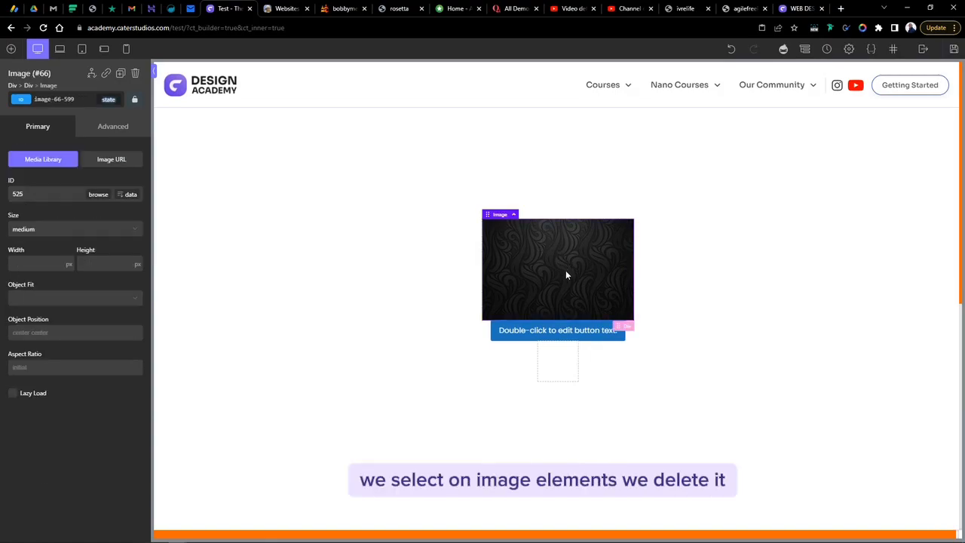
key(Delete)
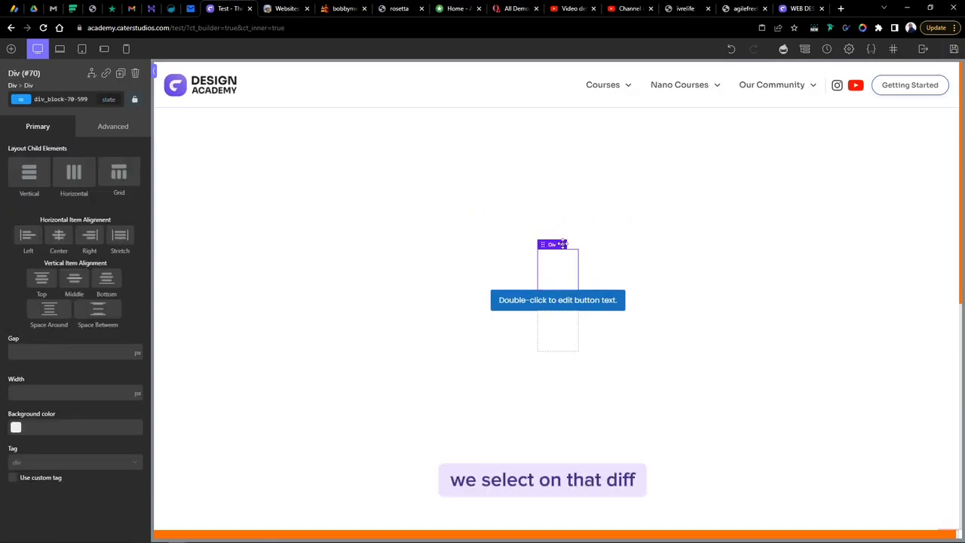
key(Delete)
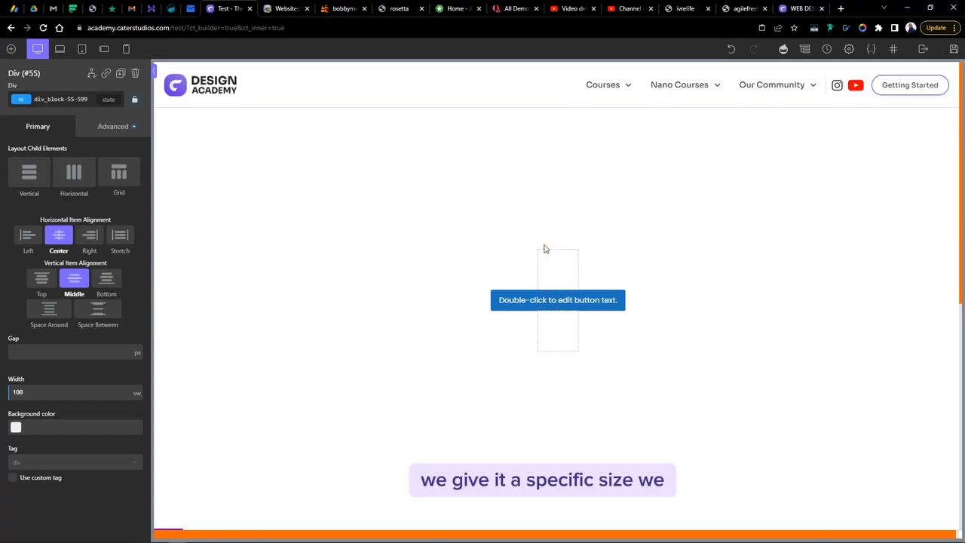
Set the empty div above the button to 30% width and 20% height
click(549, 262)
click(97, 126)
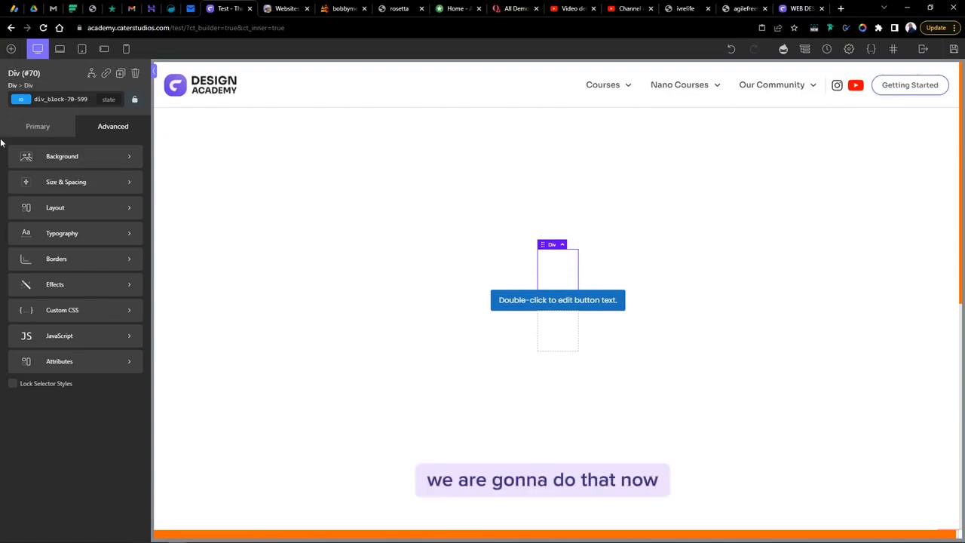
click(68, 189)
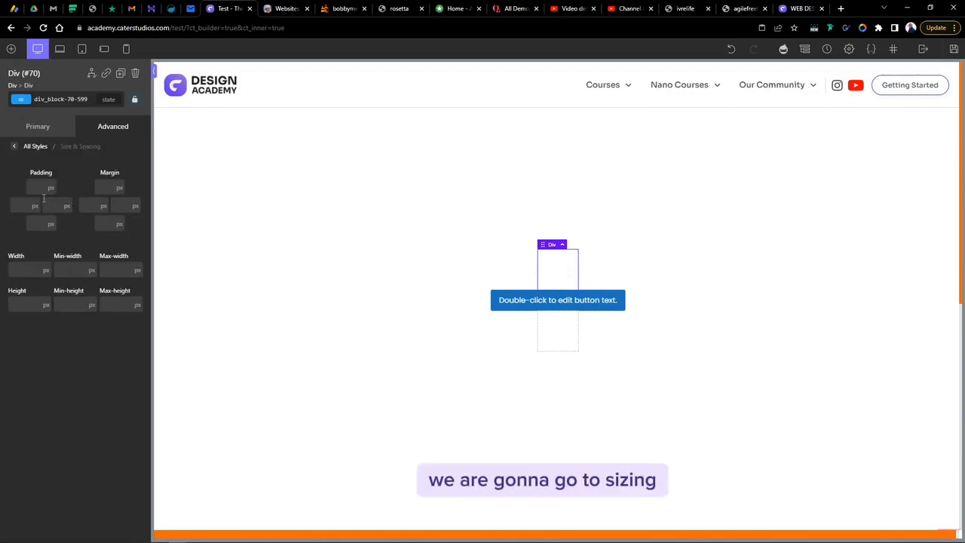
click(46, 269)
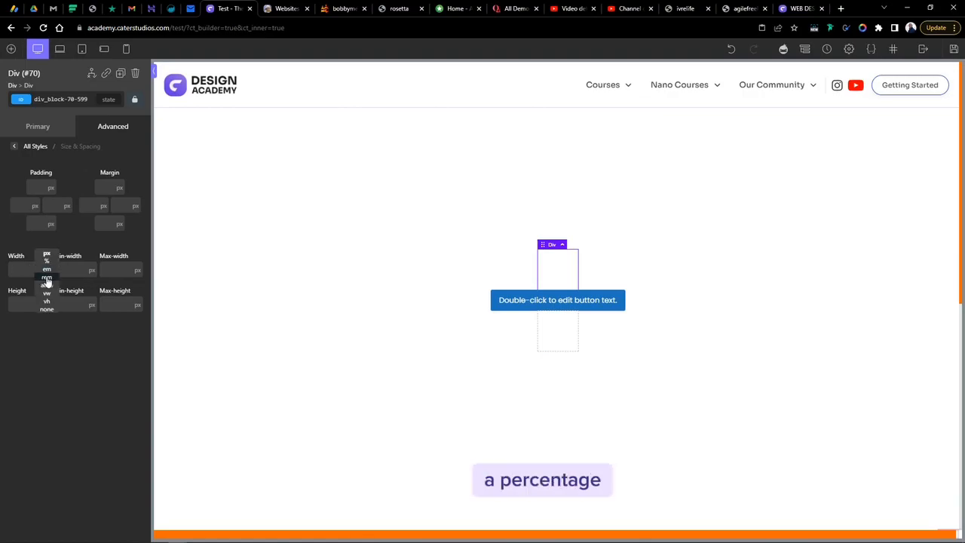
click(47, 261)
click(34, 267)
text(30)
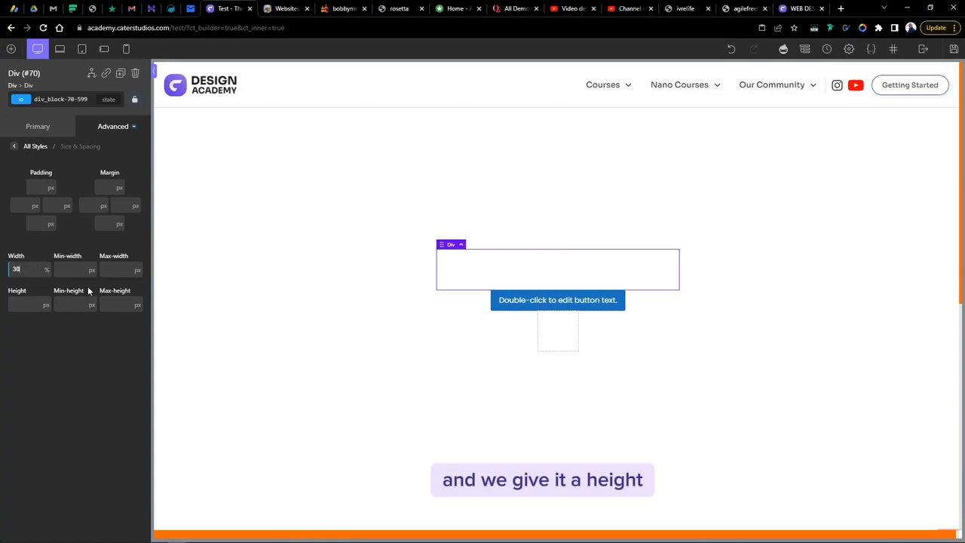
click(46, 304)
click(47, 300)
click(24, 306)
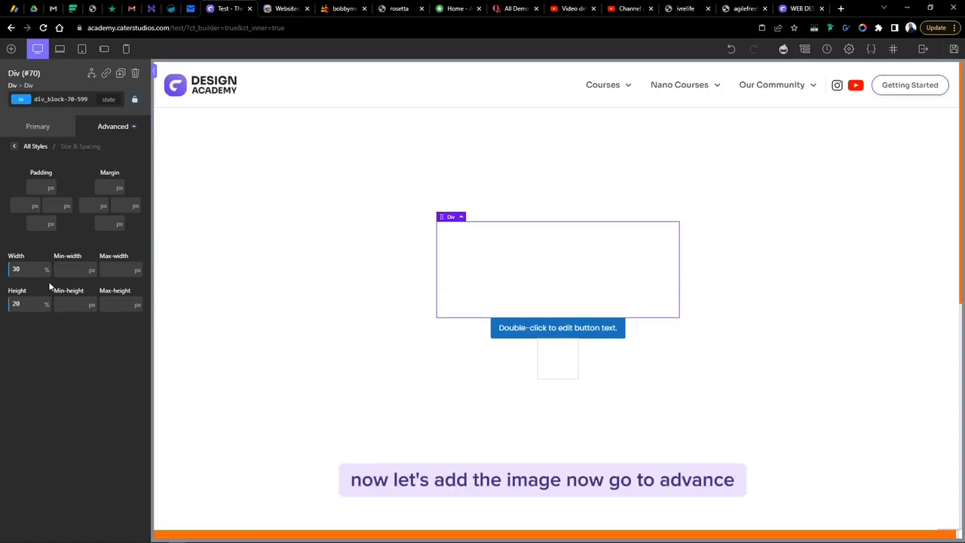
Give the resized div the dark swirl image from the media library as its background, with background size cover
click(122, 132)
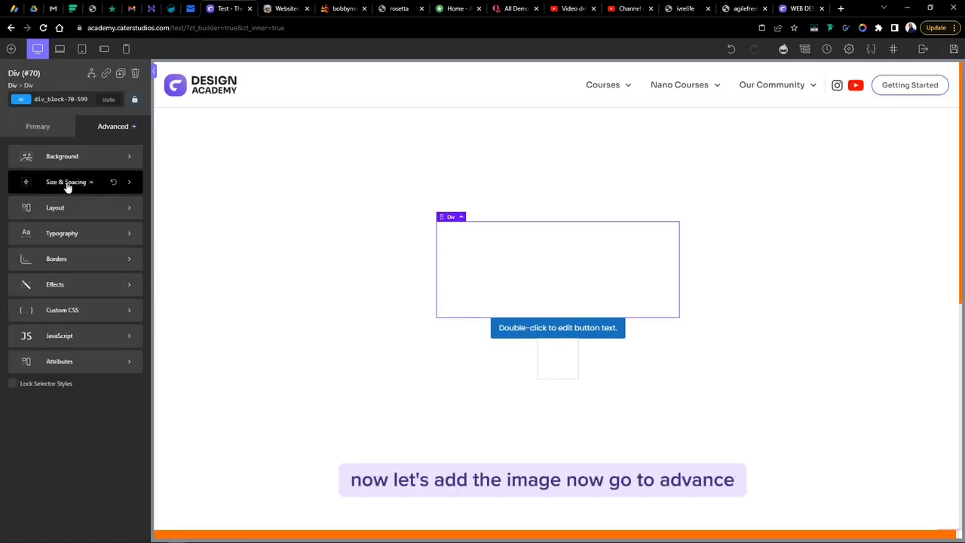
click(67, 160)
click(88, 217)
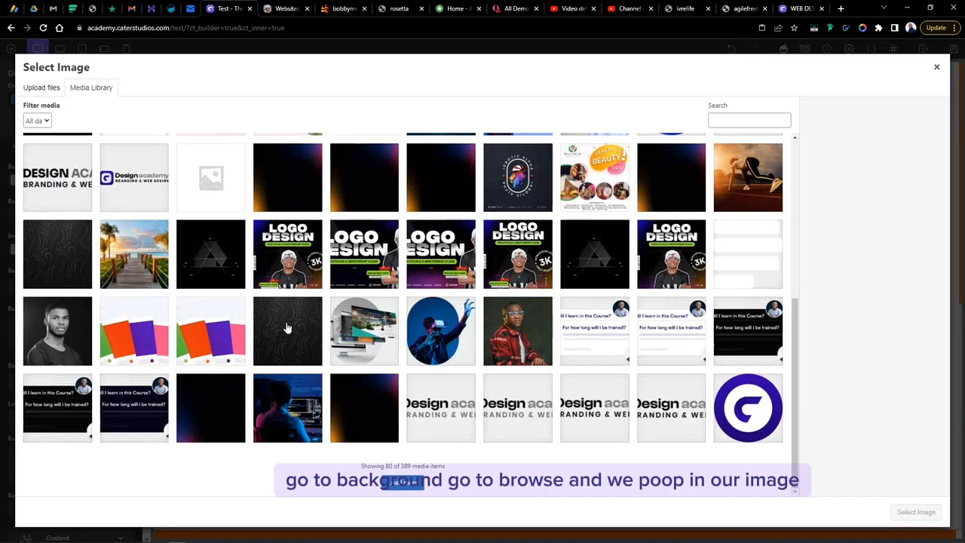
click(40, 236)
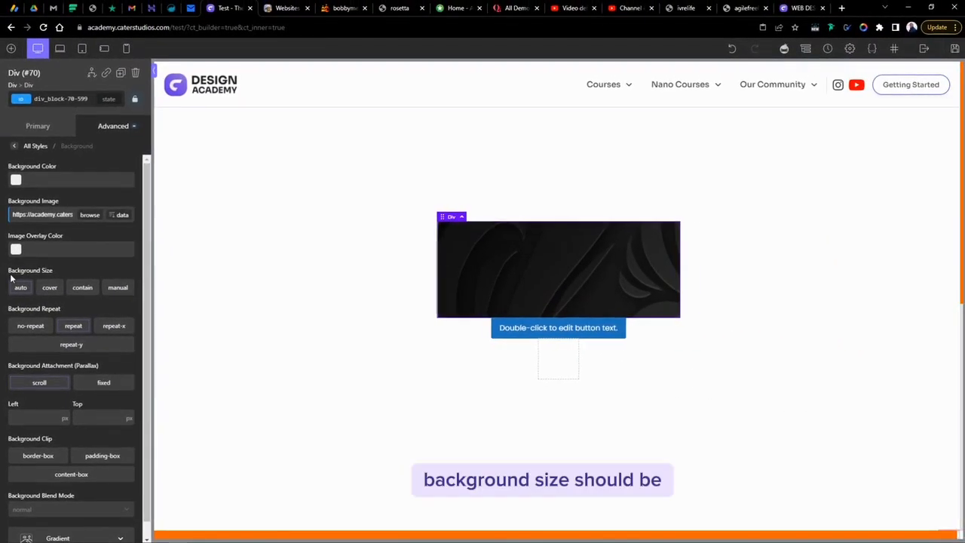
click(50, 288)
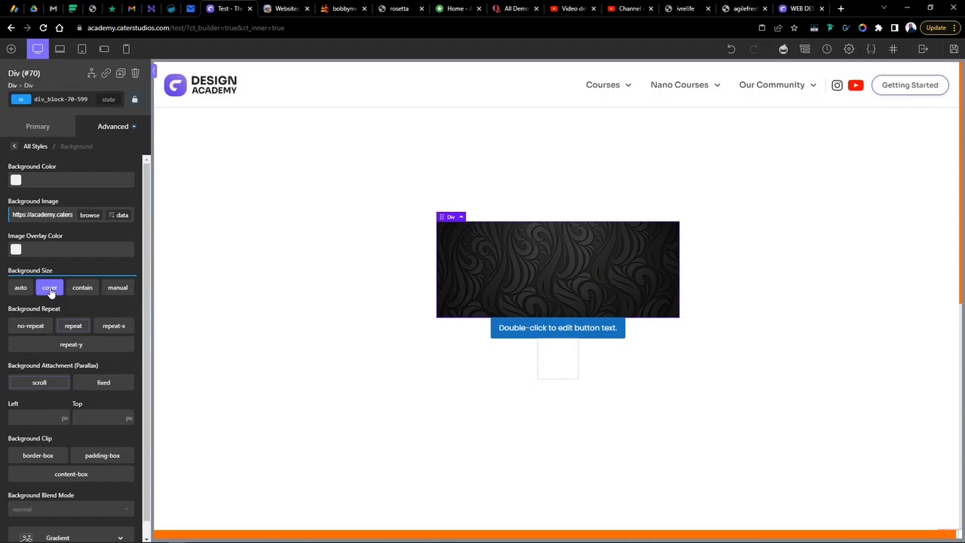
Try the contain background size and a manual width of 300 px, clear that width and return the size to cover
click(83, 289)
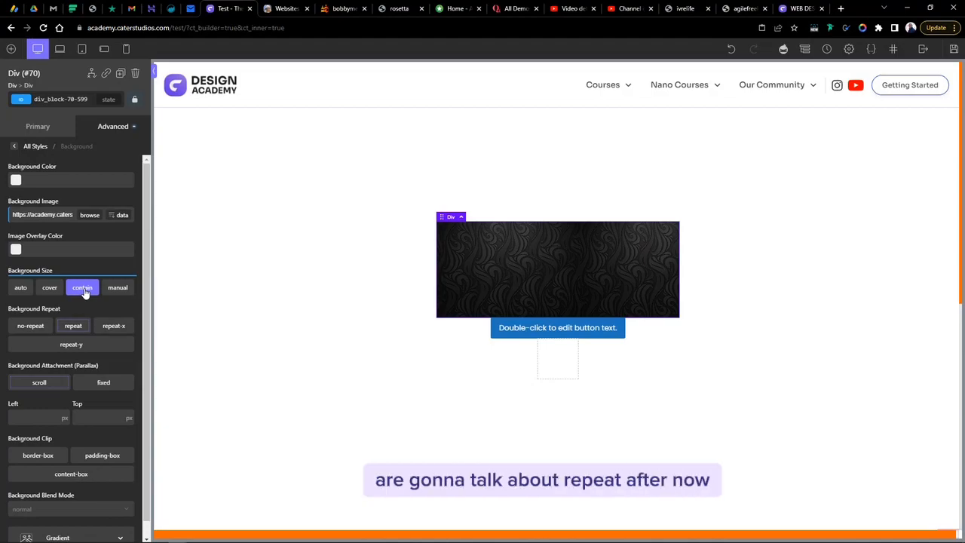
click(117, 288)
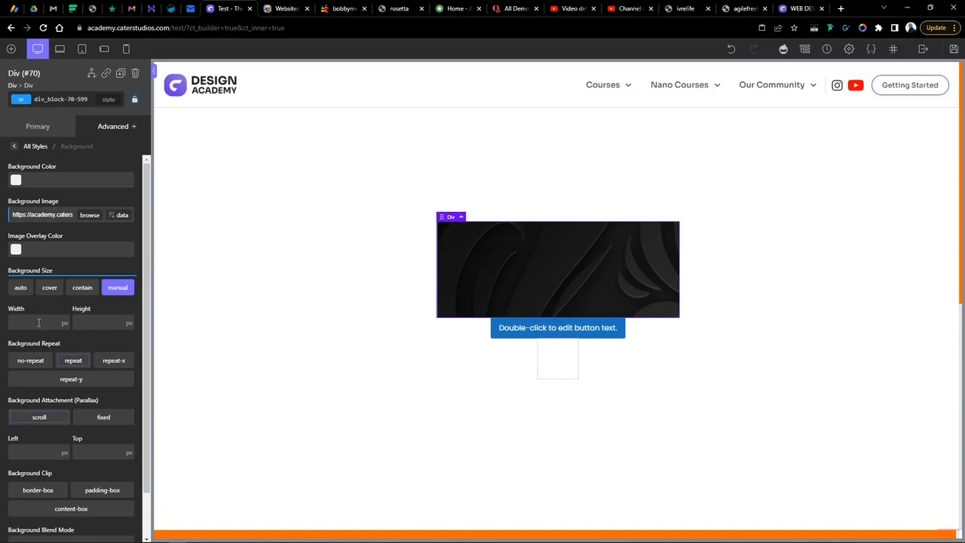
text(30)
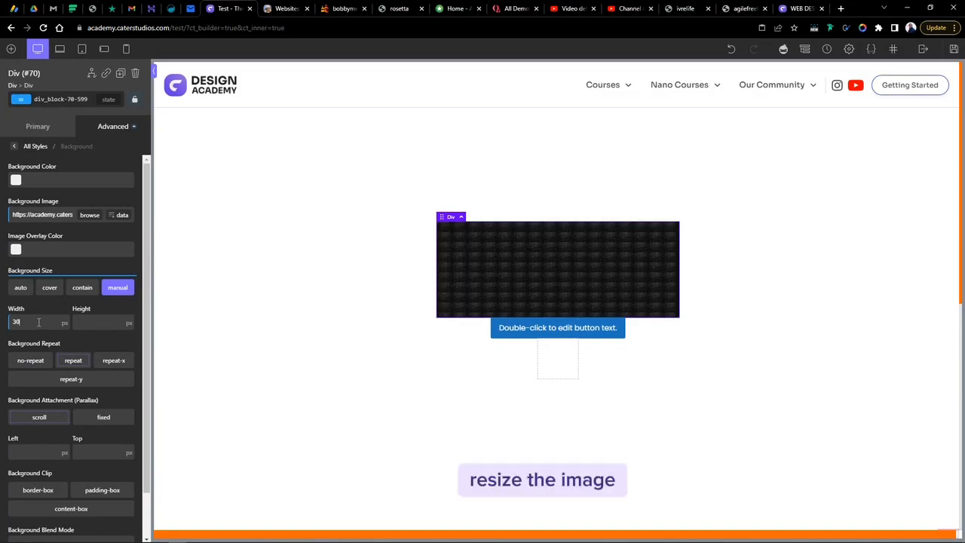
text(0)
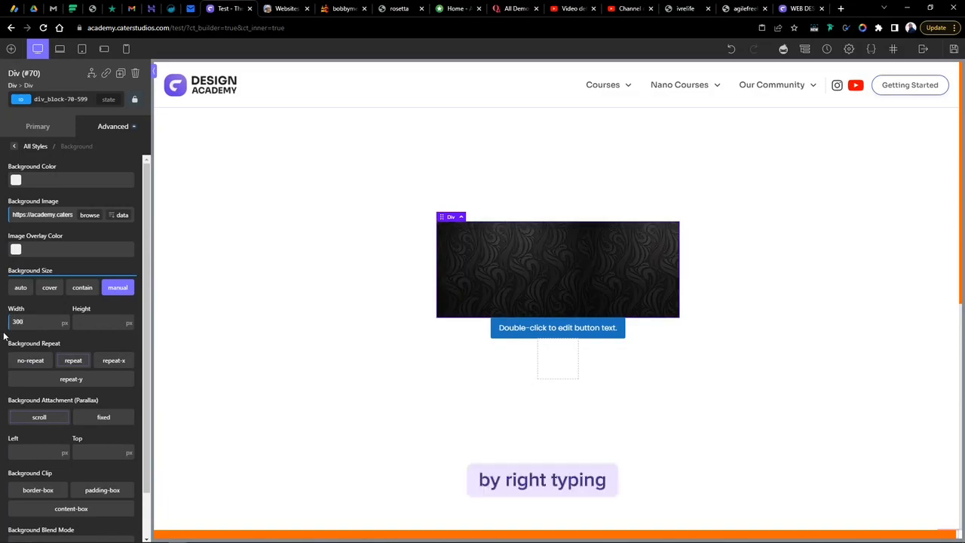
click(91, 319)
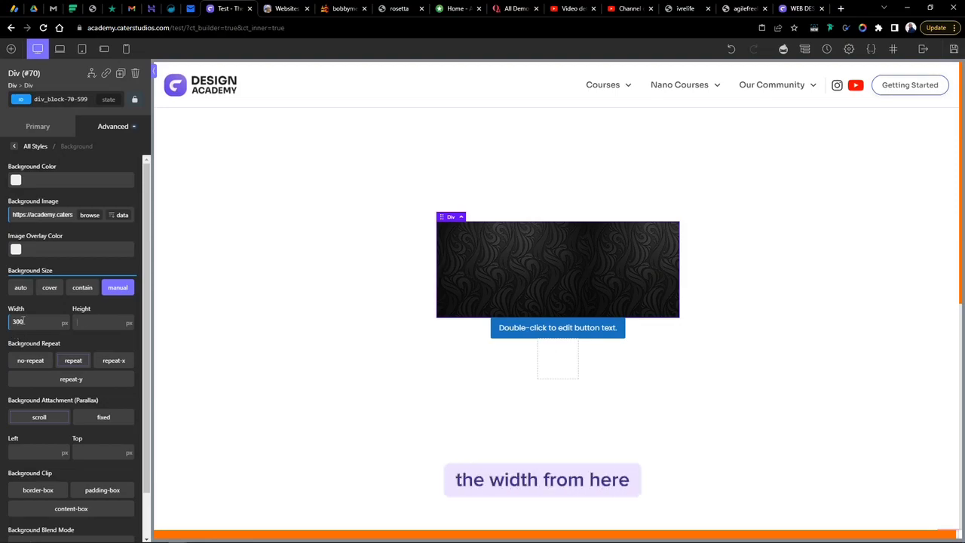
key(BackSpace)
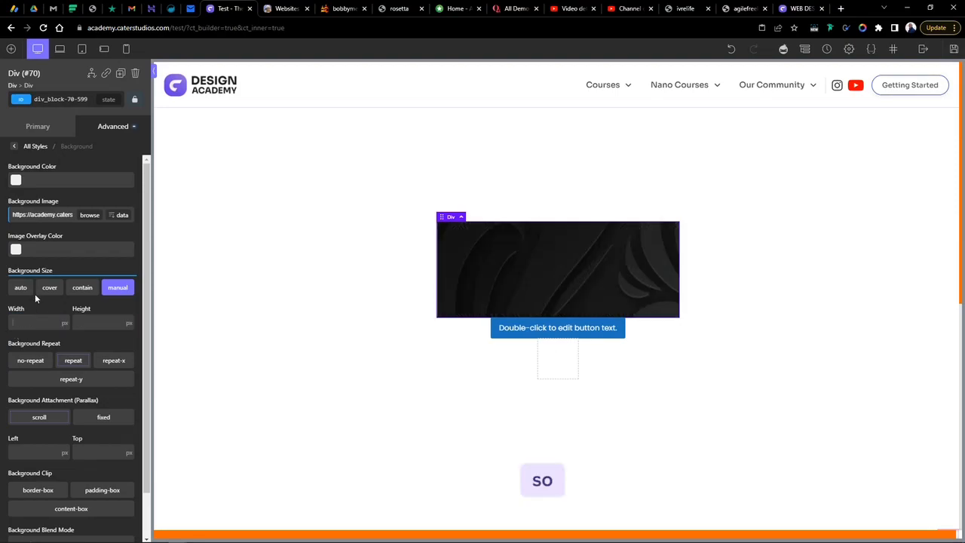
click(46, 291)
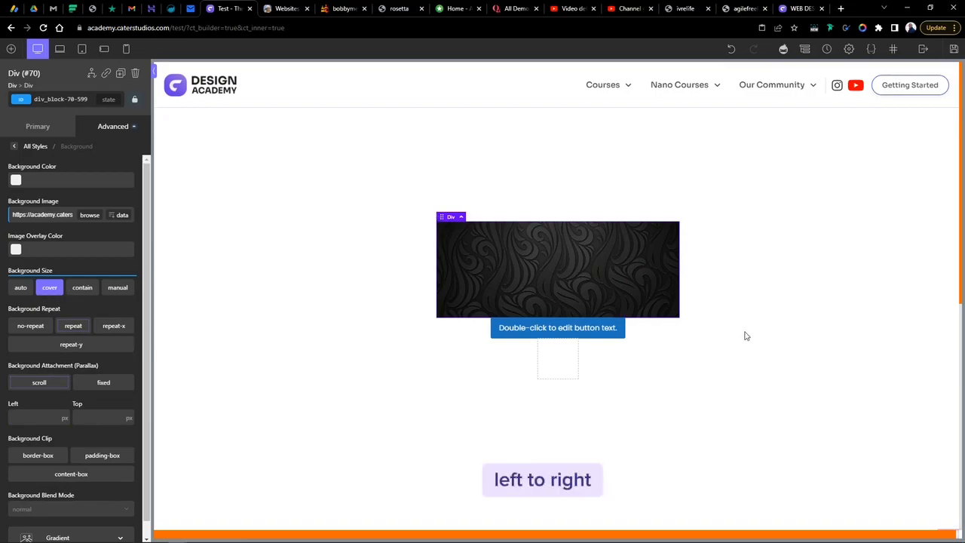
Set the div's background to no-repeat with fixed attachment and check how the image behaves as the page moves
click(31, 327)
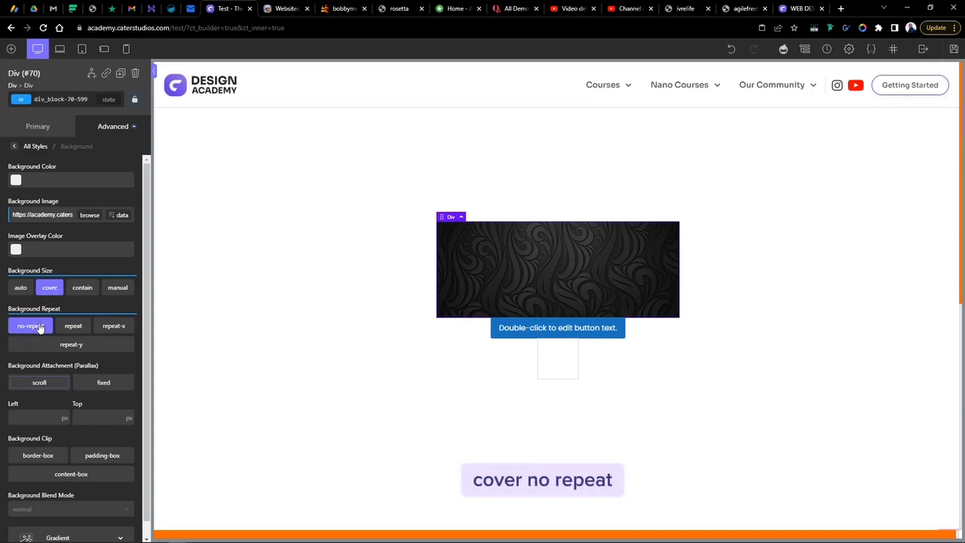
scroll(62, 387, down, 1)
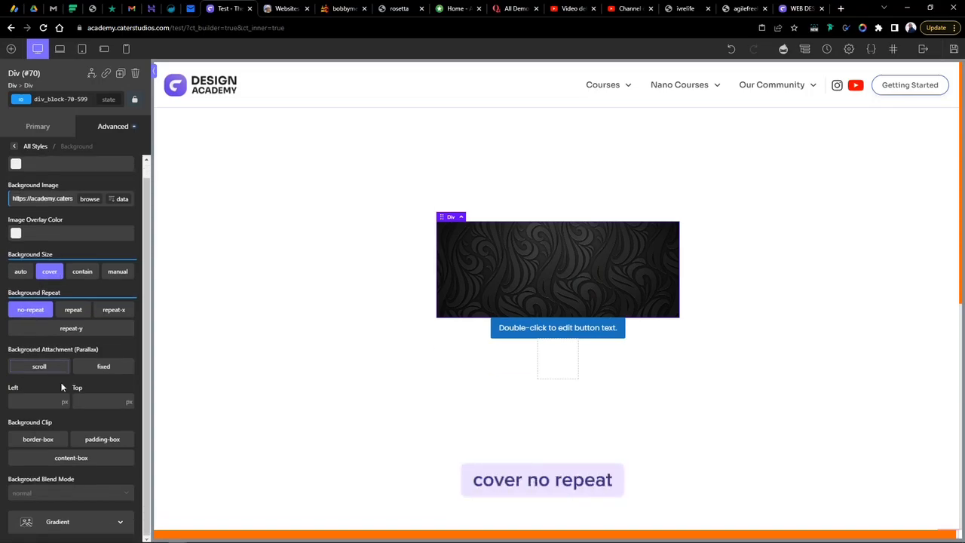
click(103, 367)
scroll(705, 240, down, 3)
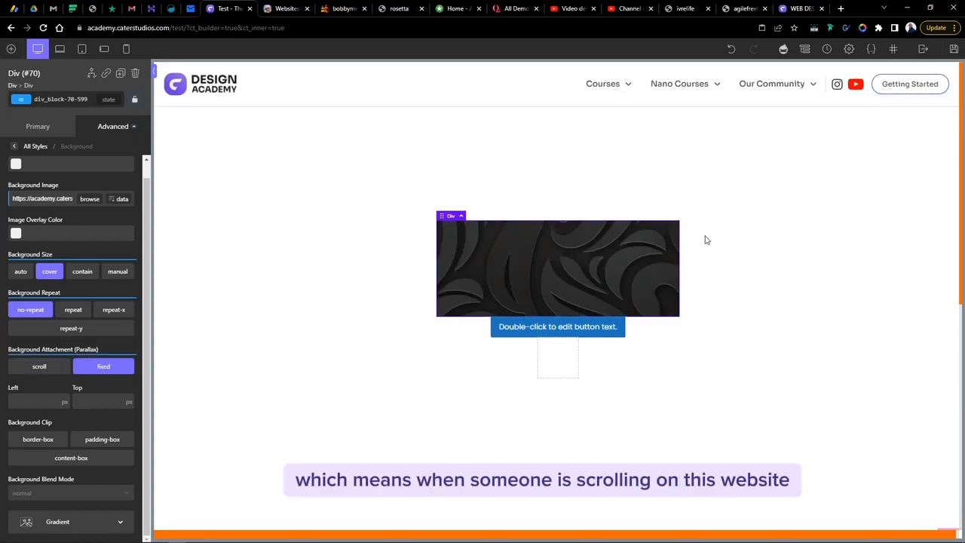
scroll(705, 240, up, 3)
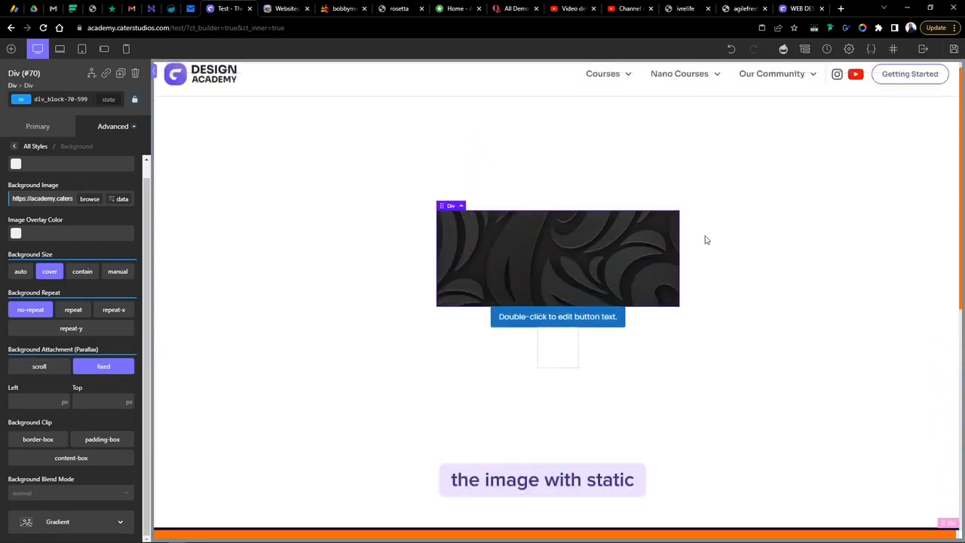
scroll(704, 238, down, 4)
scroll(705, 242, up, 3)
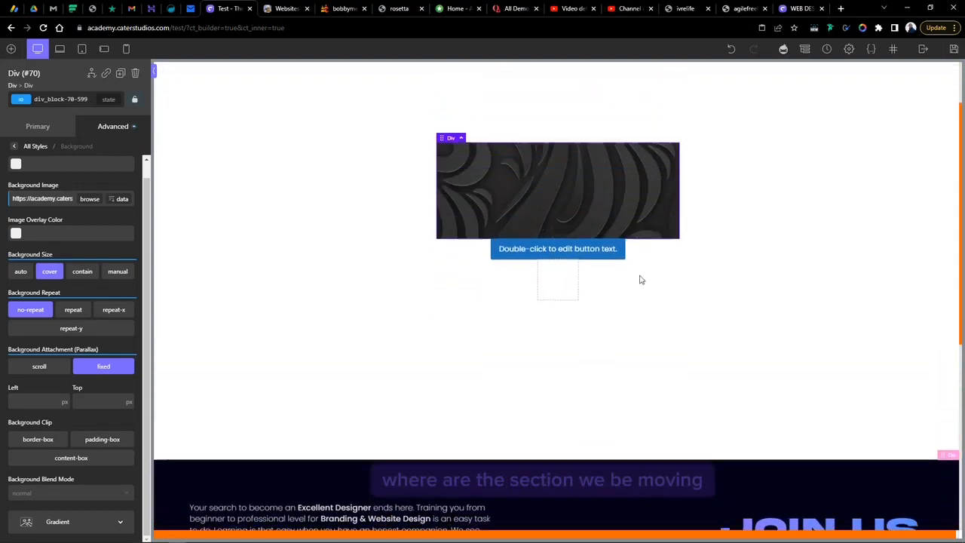
Switch the div's background attachment to scroll and compare how the image moves with the page
click(47, 368)
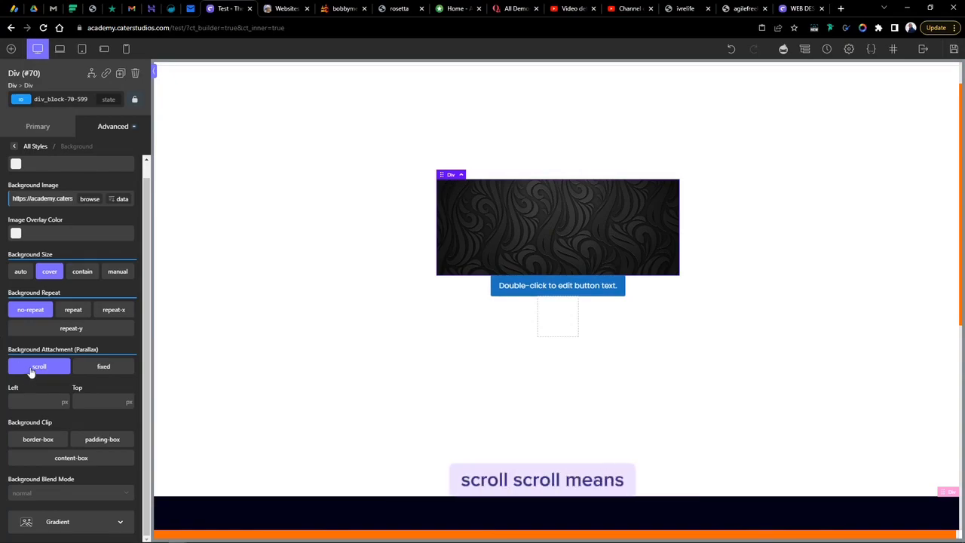
scroll(589, 301, down, 5)
scroll(588, 295, up, 6)
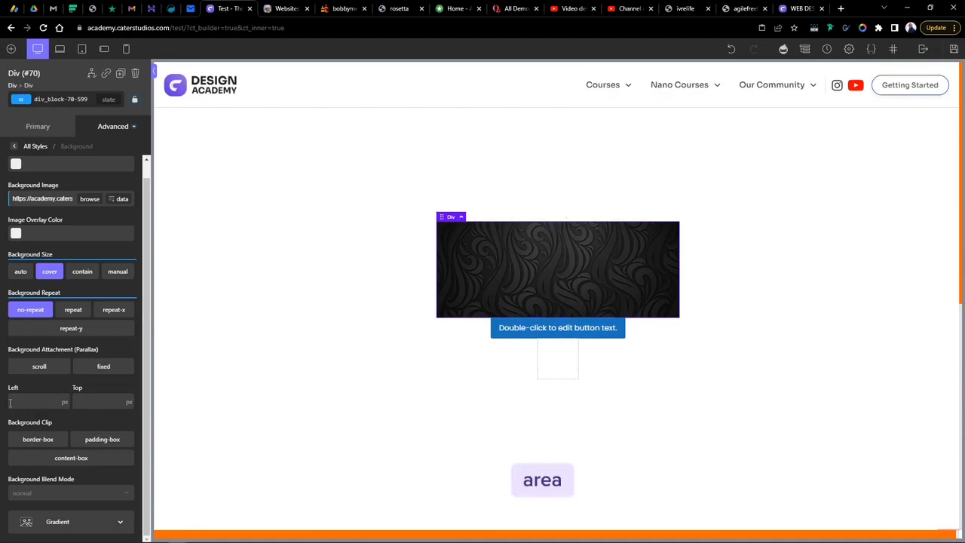
Try a 300 px left background position on the dark swirl div and clear the value again
click(27, 398)
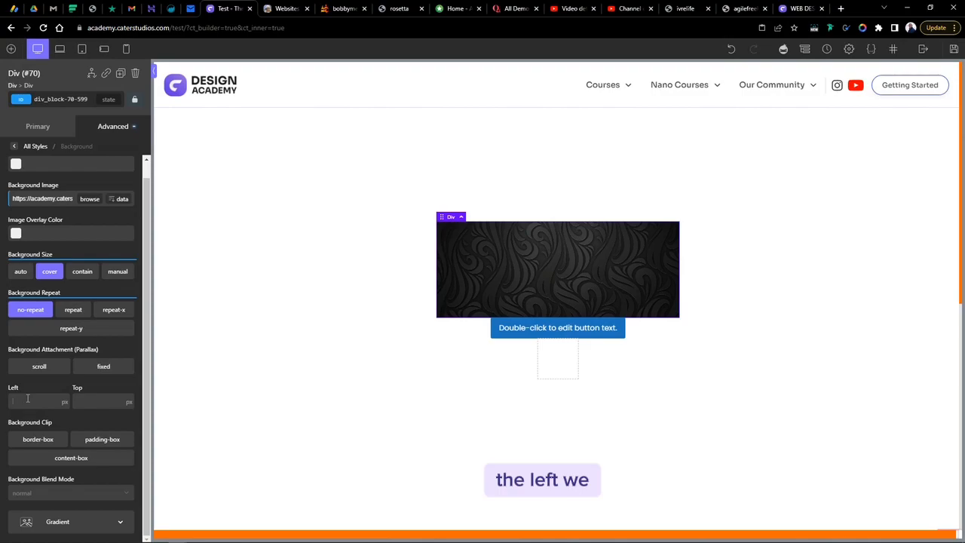
text(300)
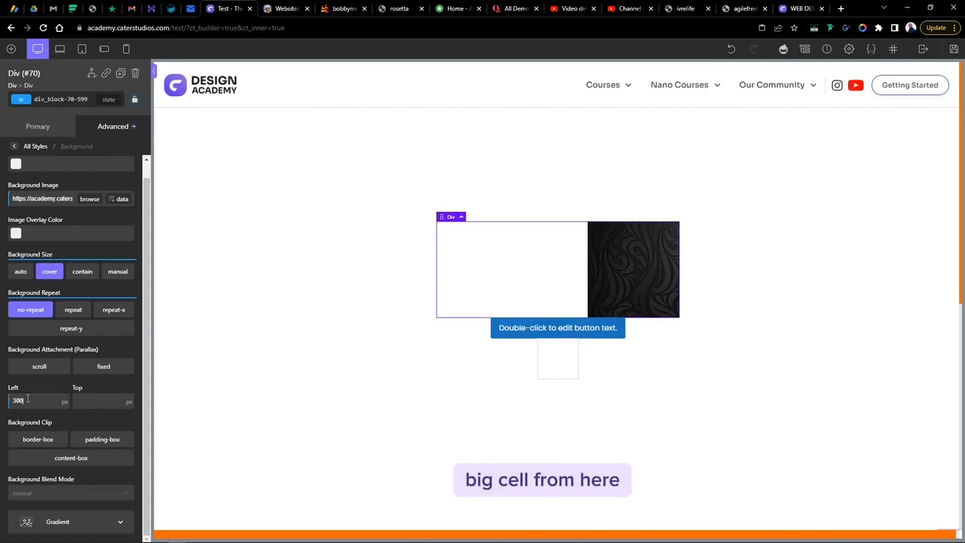
key(BackSpace)
key(BackSpace)
key(BackSpace)
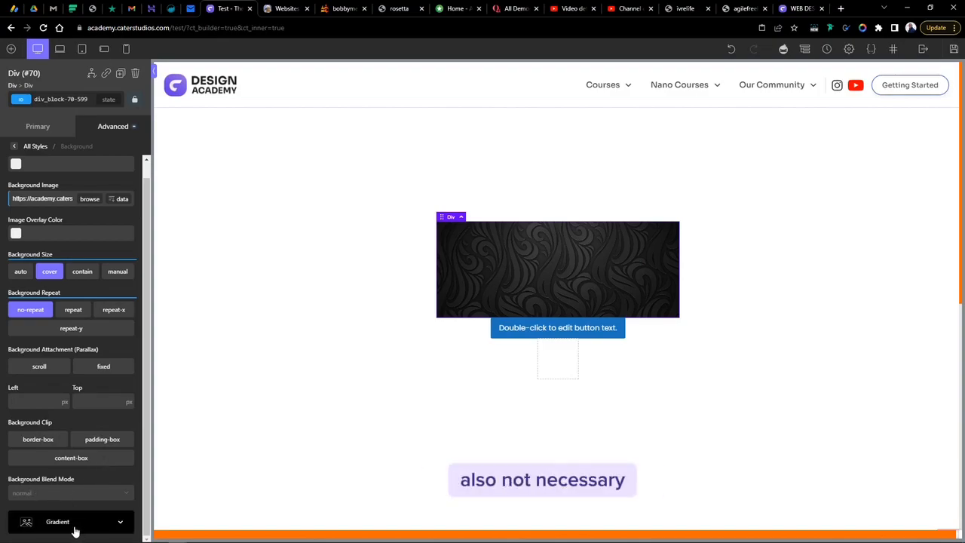
Look at the gradient options of the div's background and return to its style categories
click(103, 528)
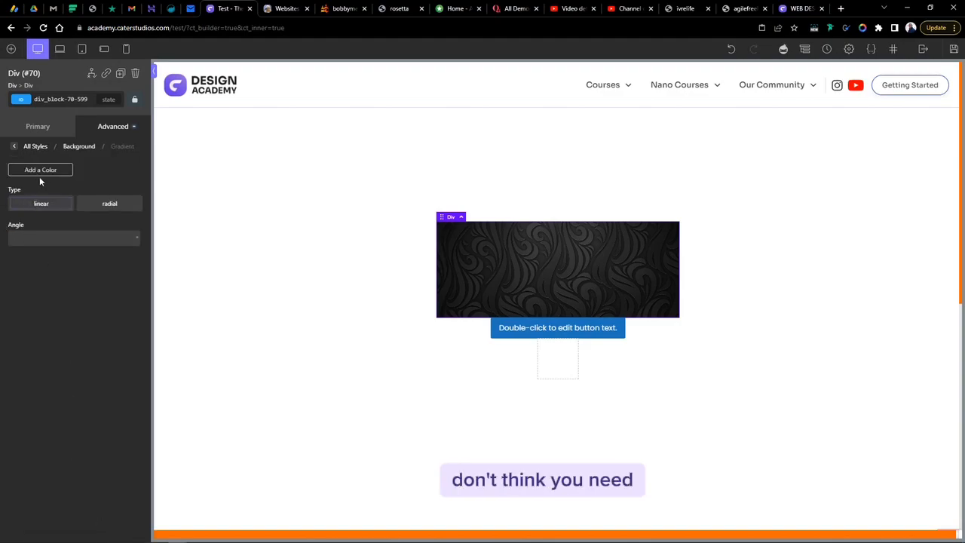
click(14, 147)
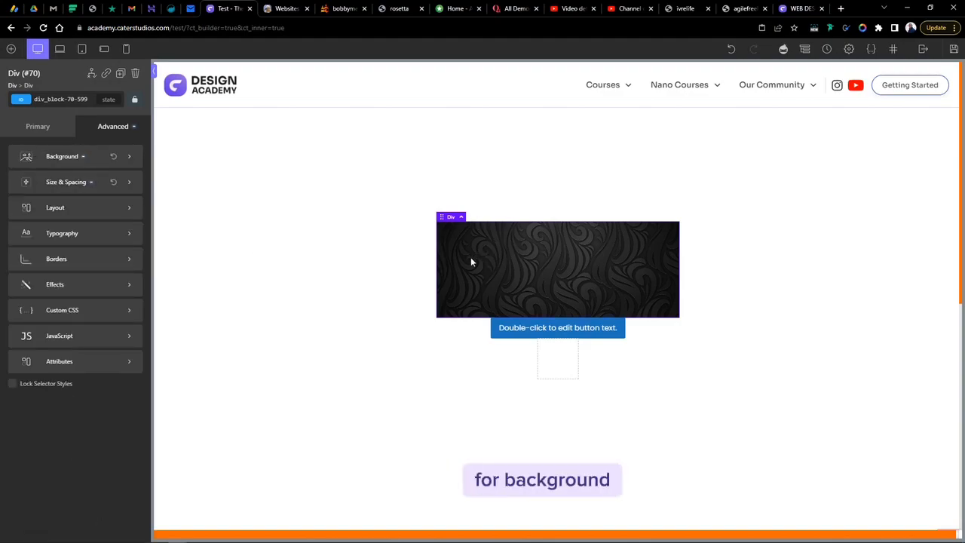
click(73, 169)
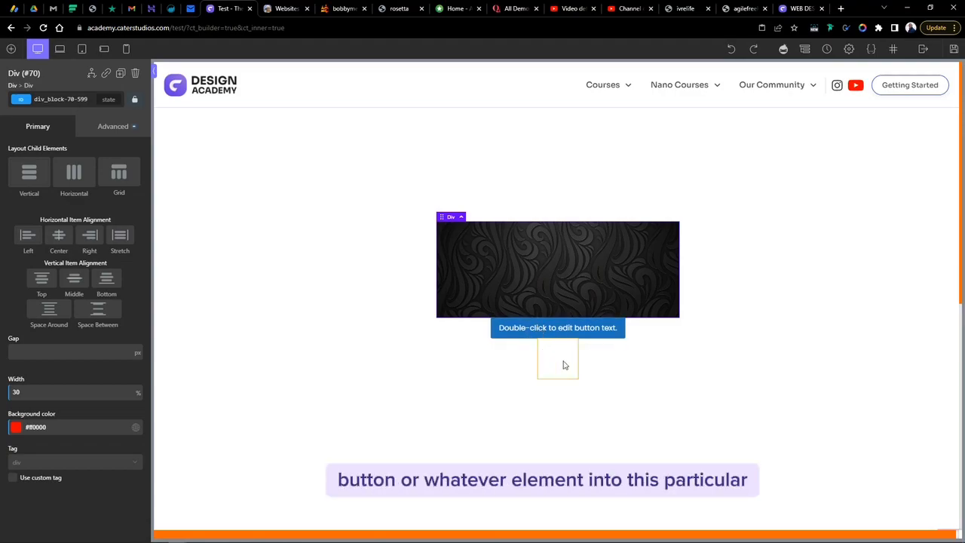
Move the button into the dark swirl div and add an image element above it in the same div
drag(567, 325, 543, 287)
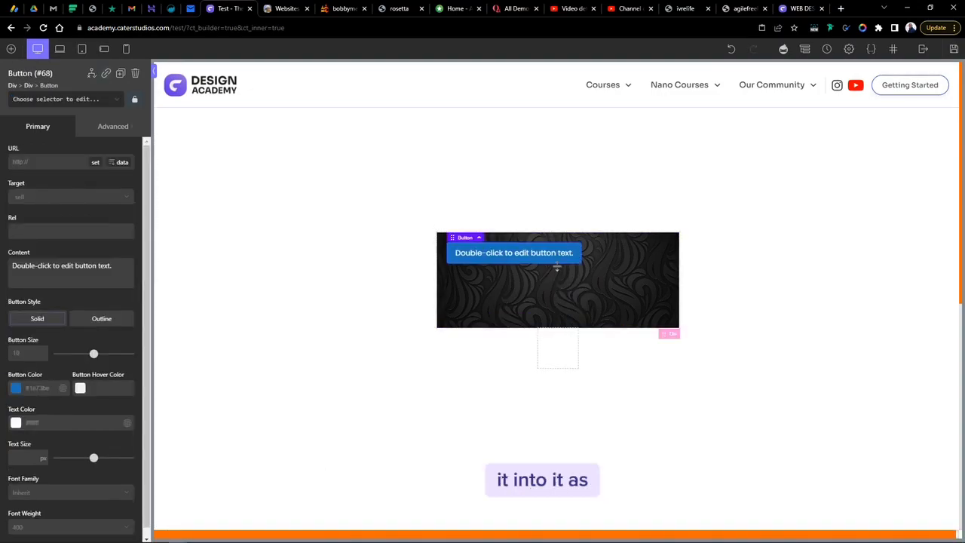
click(572, 346)
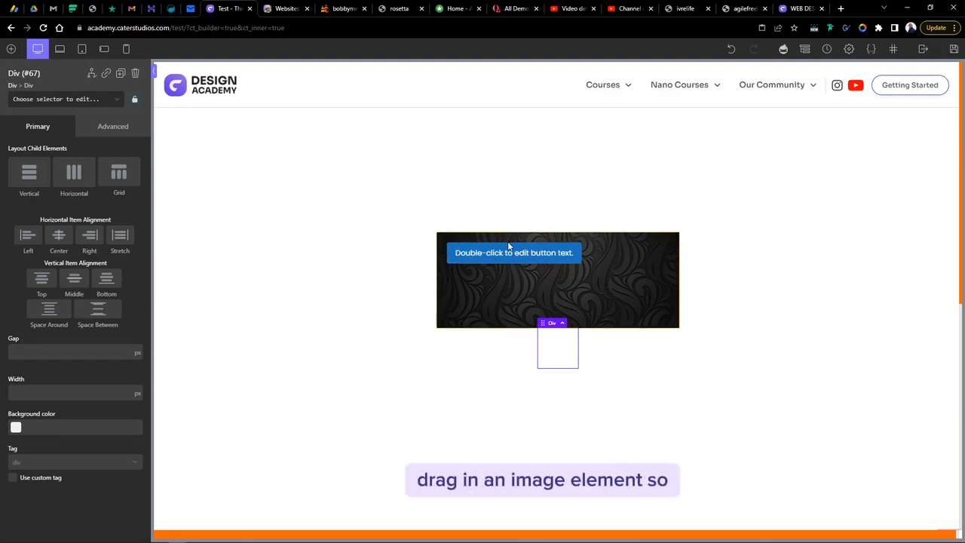
click(11, 50)
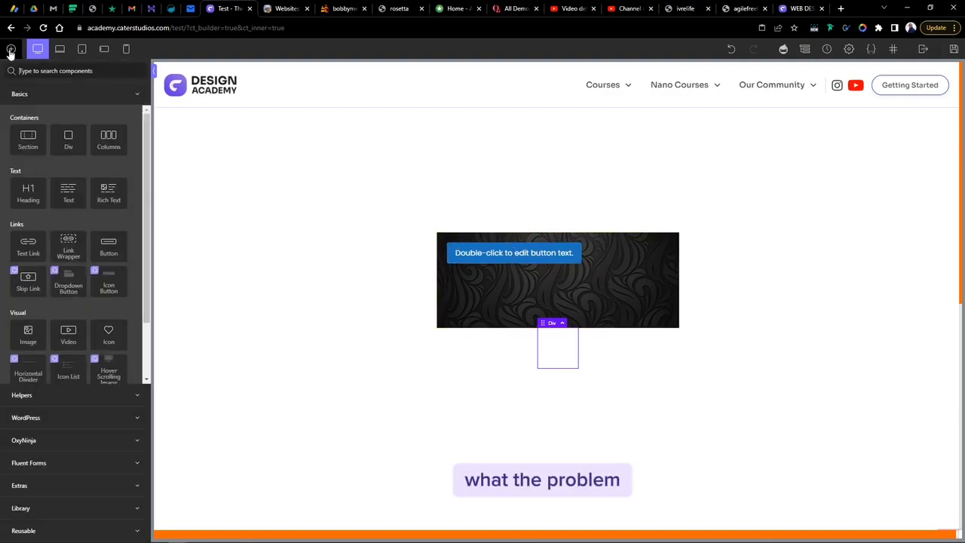
click(657, 264)
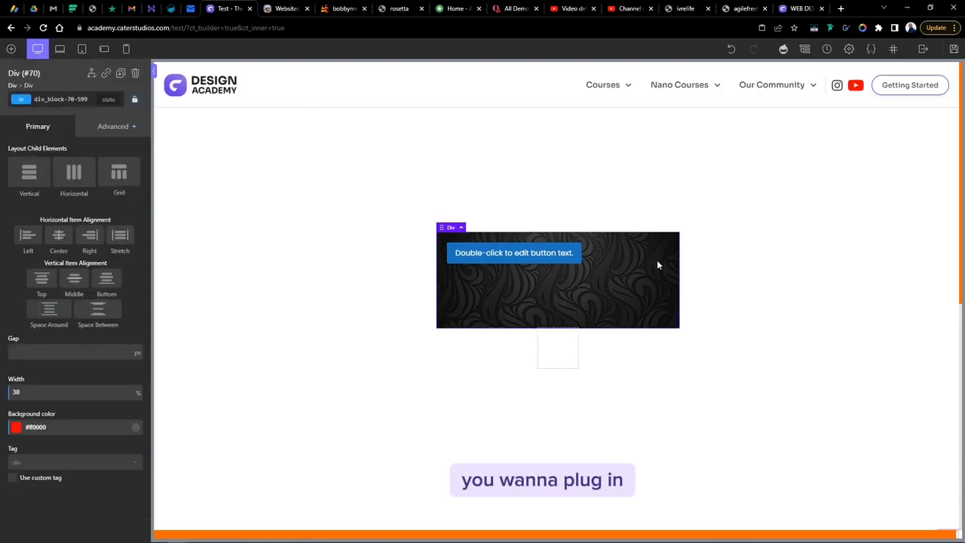
click(11, 49)
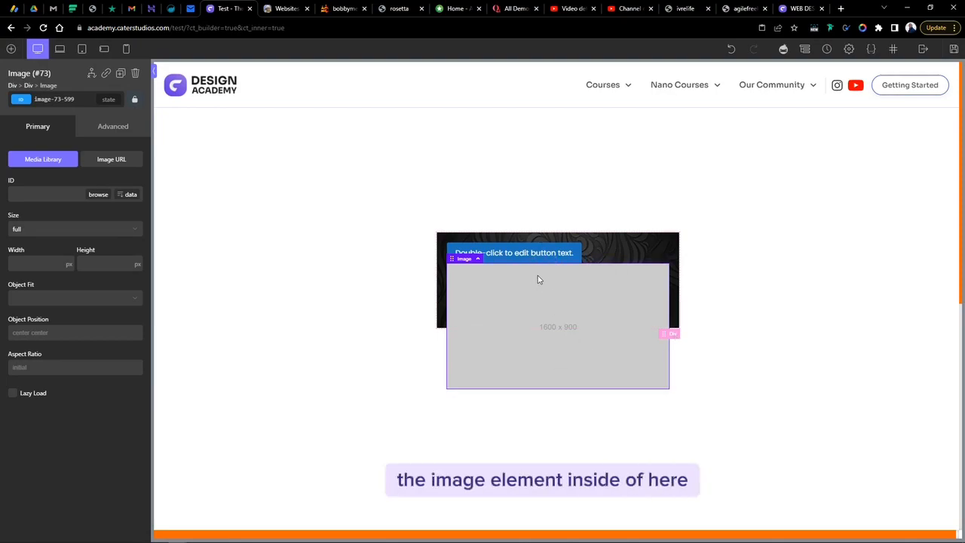
drag(539, 279, 543, 300)
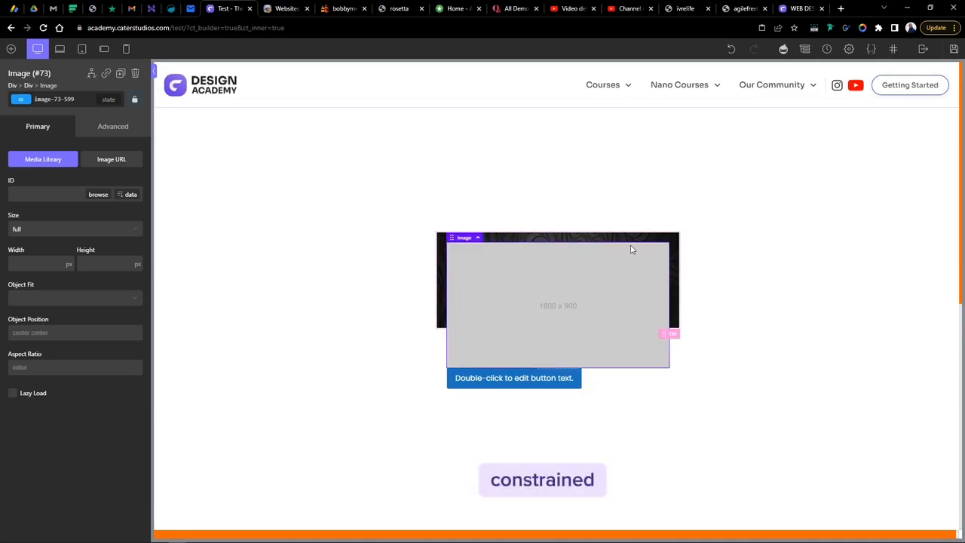
Set the width of the placeholder image inside the dark swirl div to 200 px
click(674, 240)
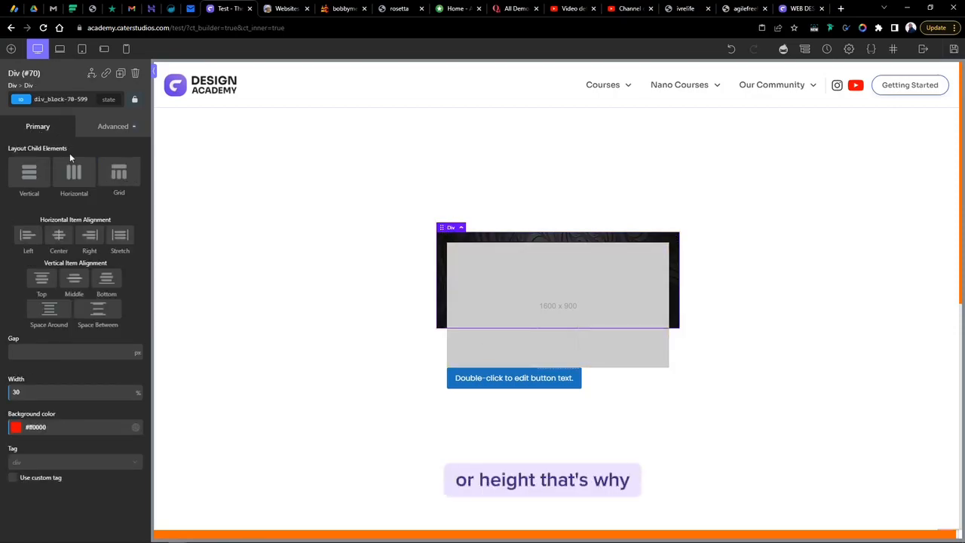
click(536, 273)
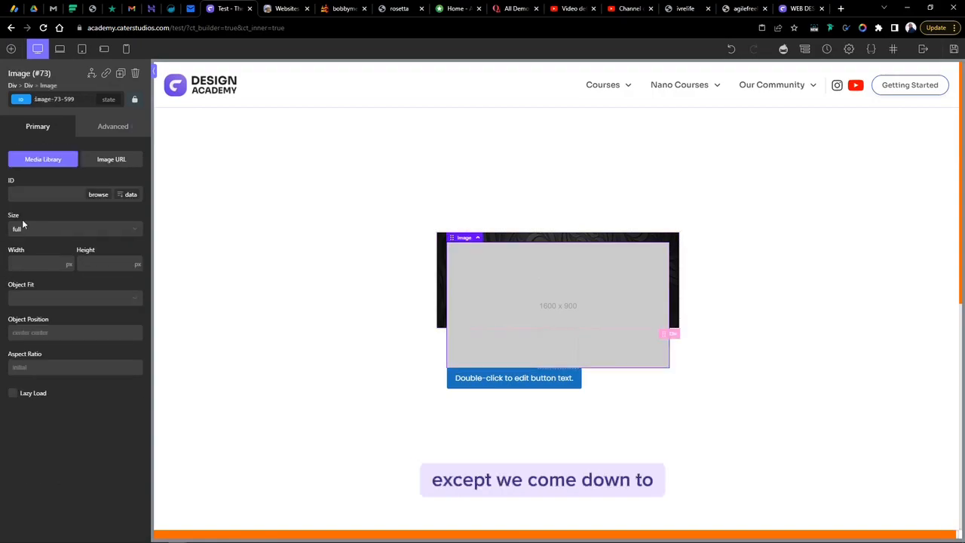
click(23, 263)
text(200)
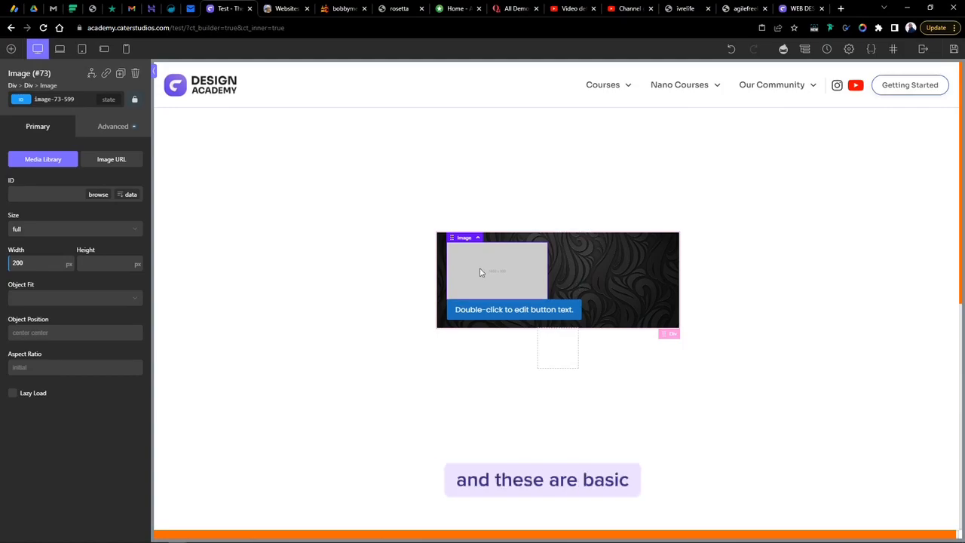
Delete the placeholder image, the small empty div and the dark swirl div together with its button
key(Delete)
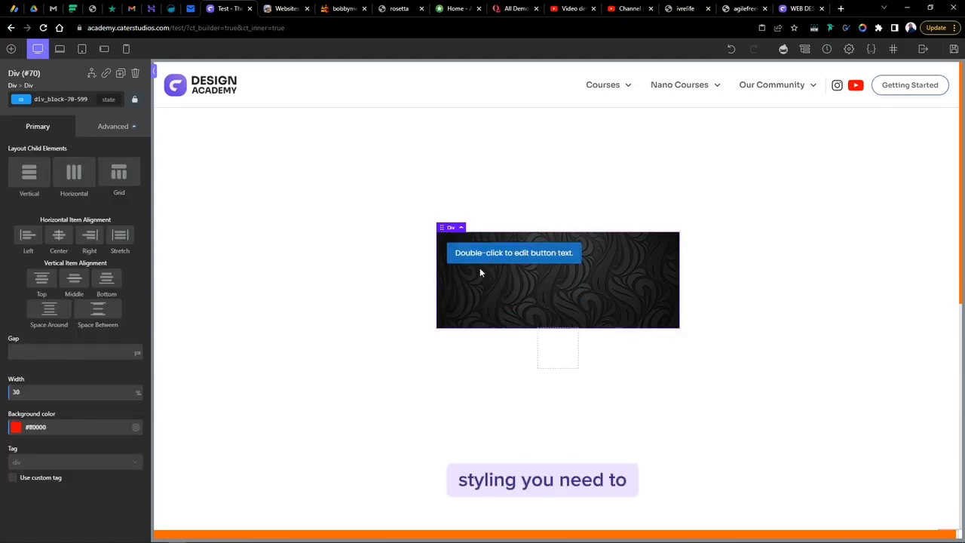
click(564, 357)
key(Delete)
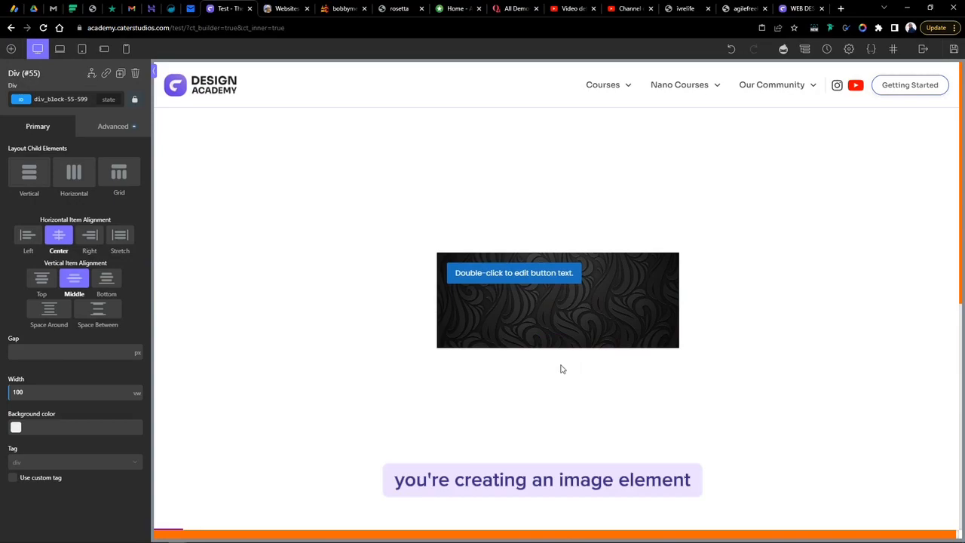
click(512, 309)
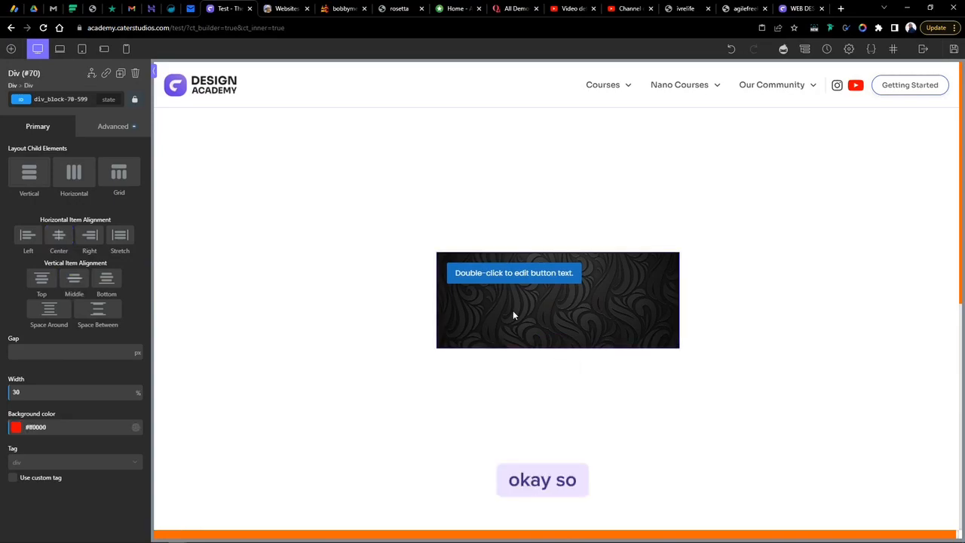
key(Delete)
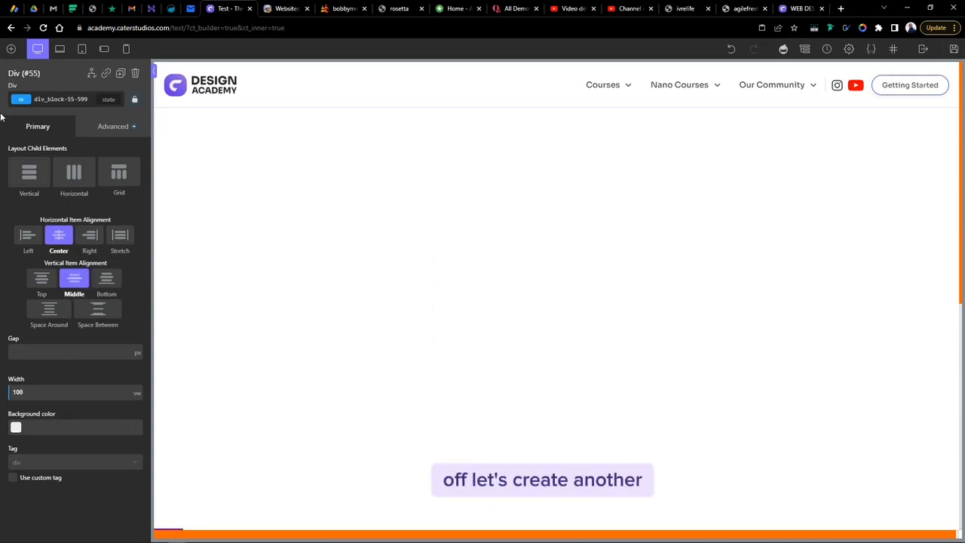
Add a new div inside the full-width div and place an image element 200 px wide in it
click(10, 48)
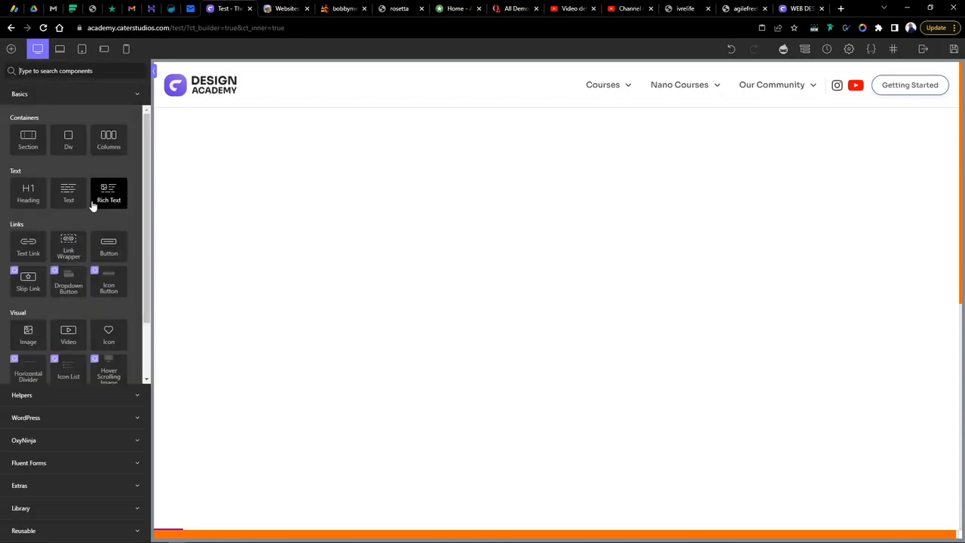
click(65, 143)
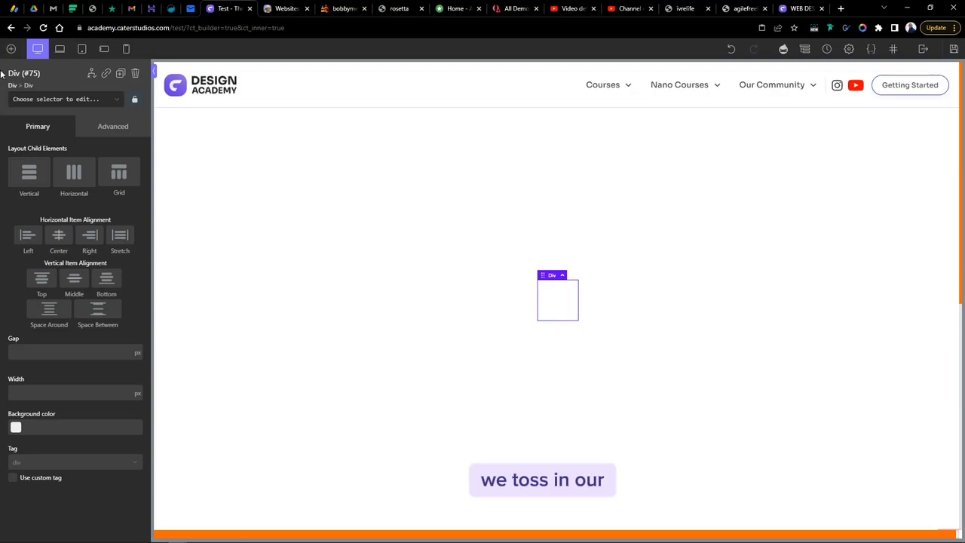
click(10, 49)
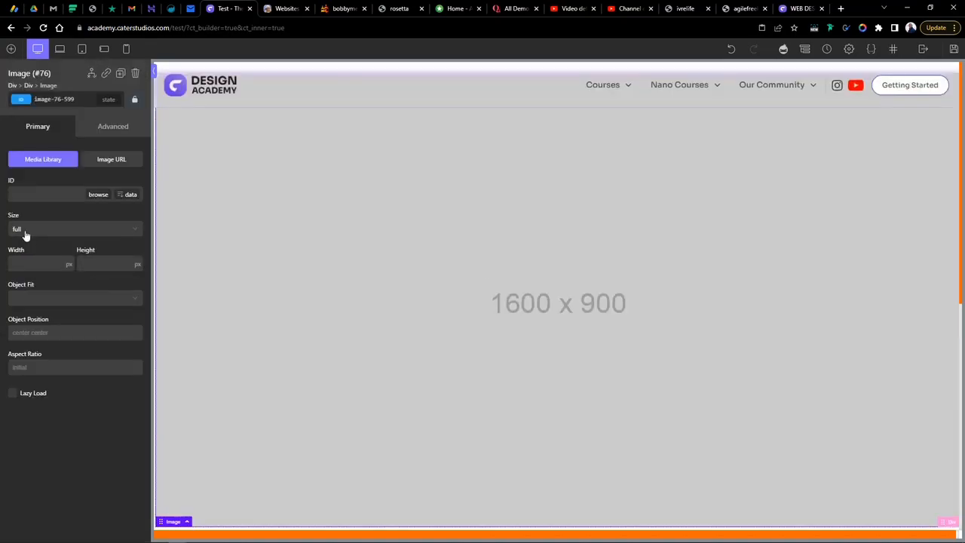
click(31, 262)
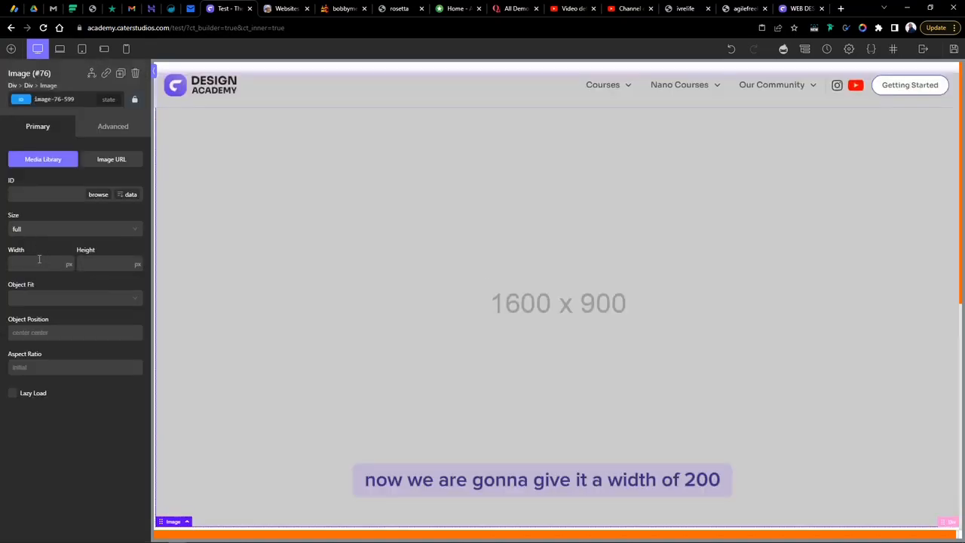
text(200)
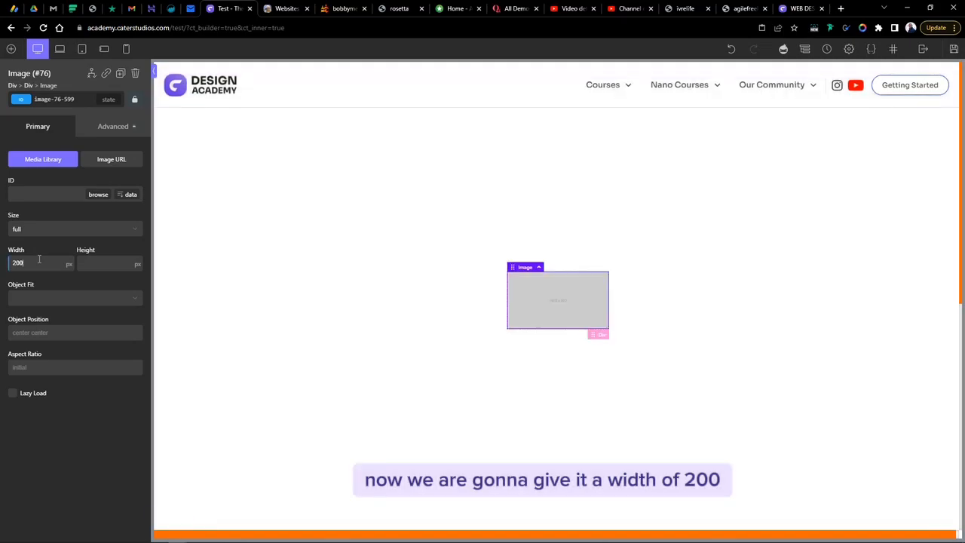
Add a heading, a text block and a button beneath the image in the new div
click(12, 48)
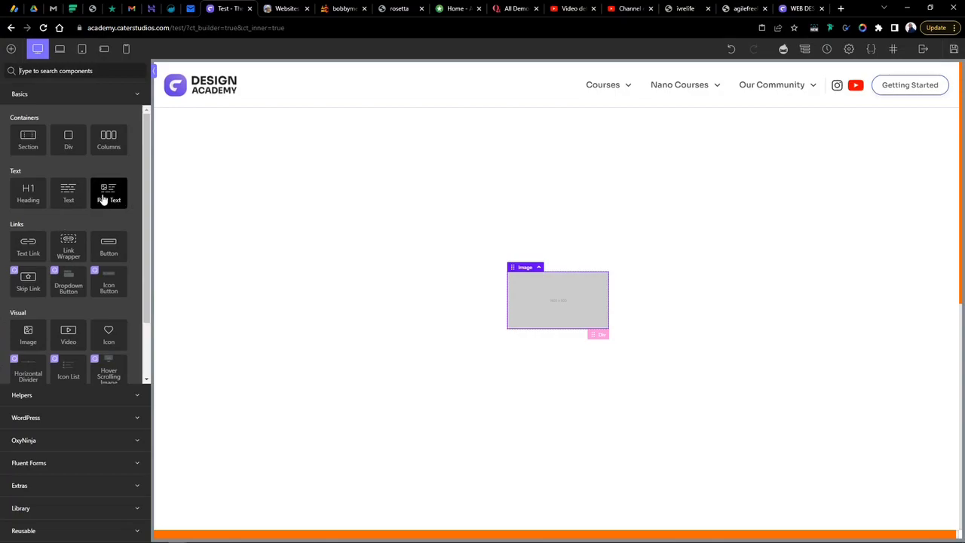
click(25, 196)
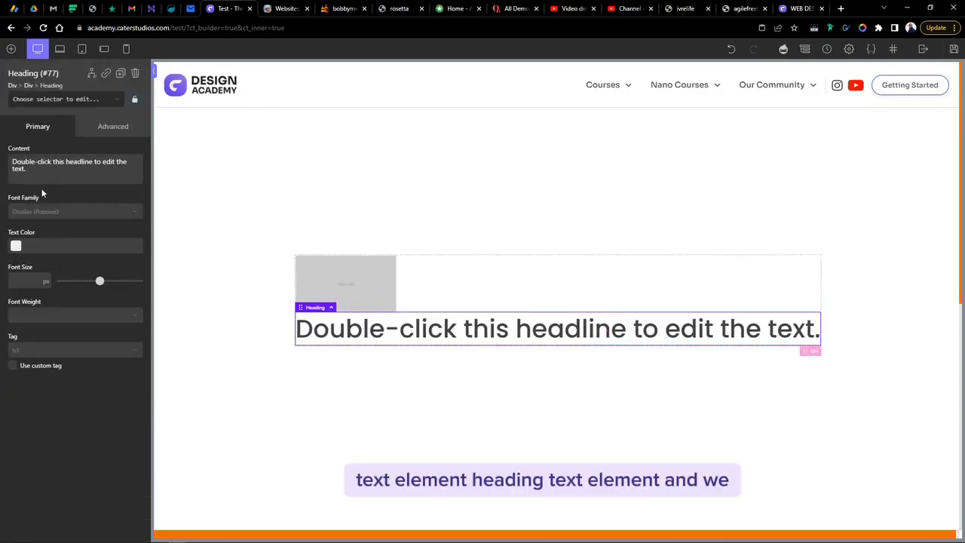
click(12, 49)
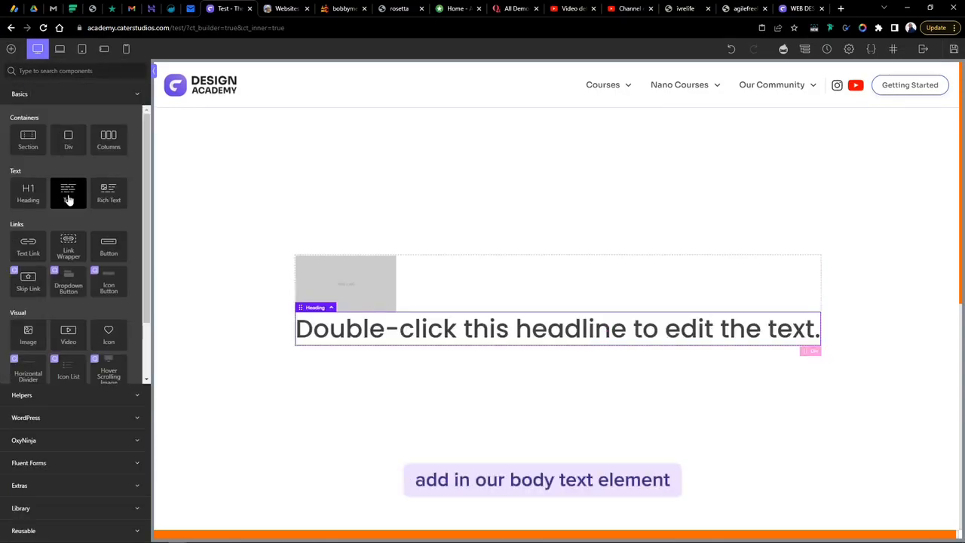
click(67, 193)
click(11, 48)
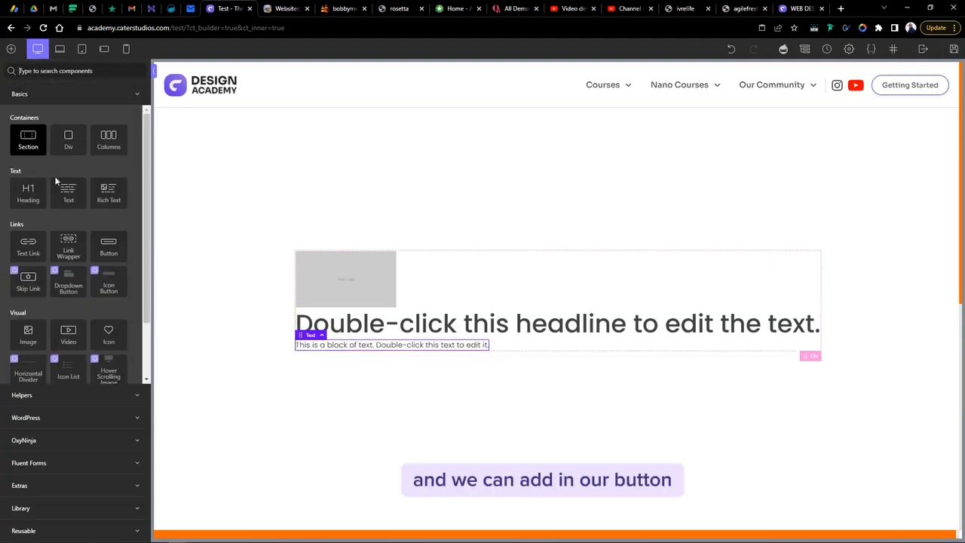
click(108, 249)
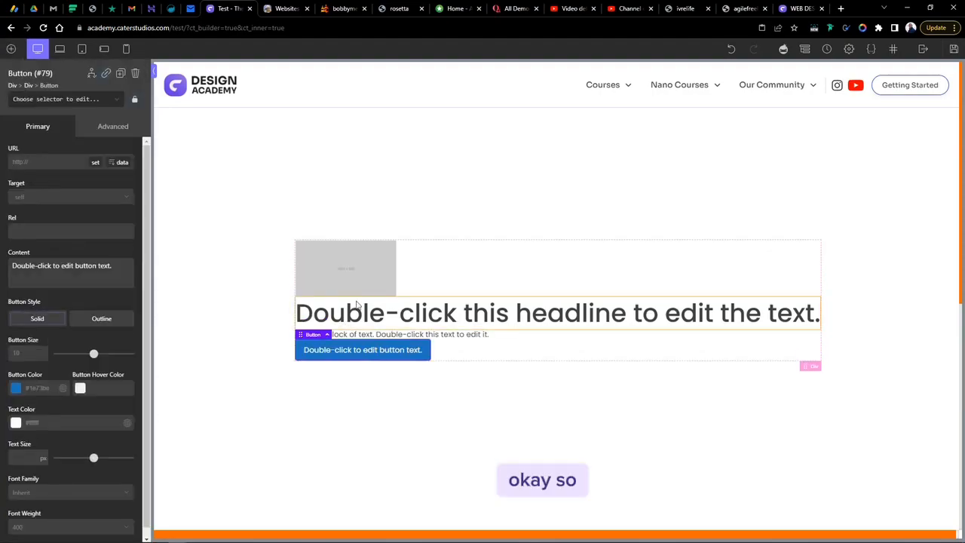
Set the width of the image above the heading to 400 px
click(381, 265)
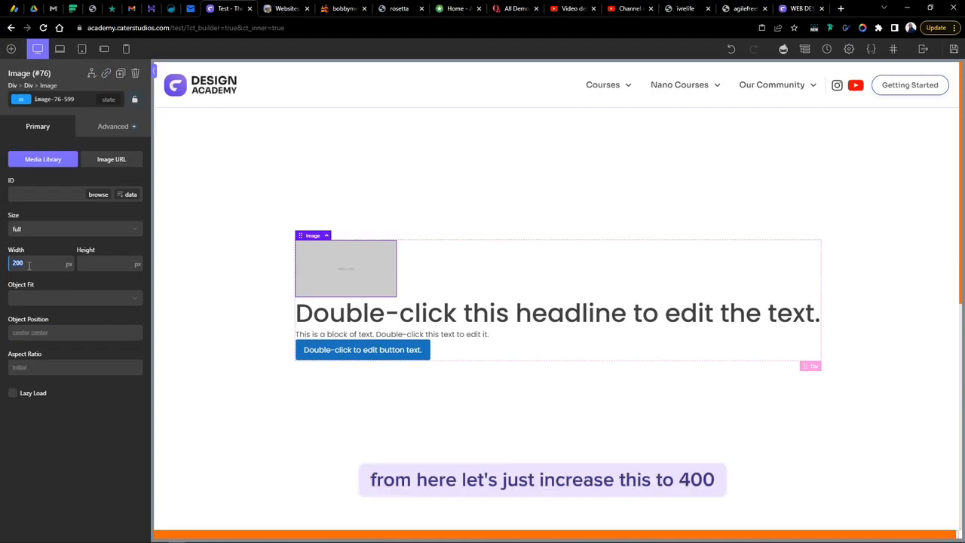
text(400)
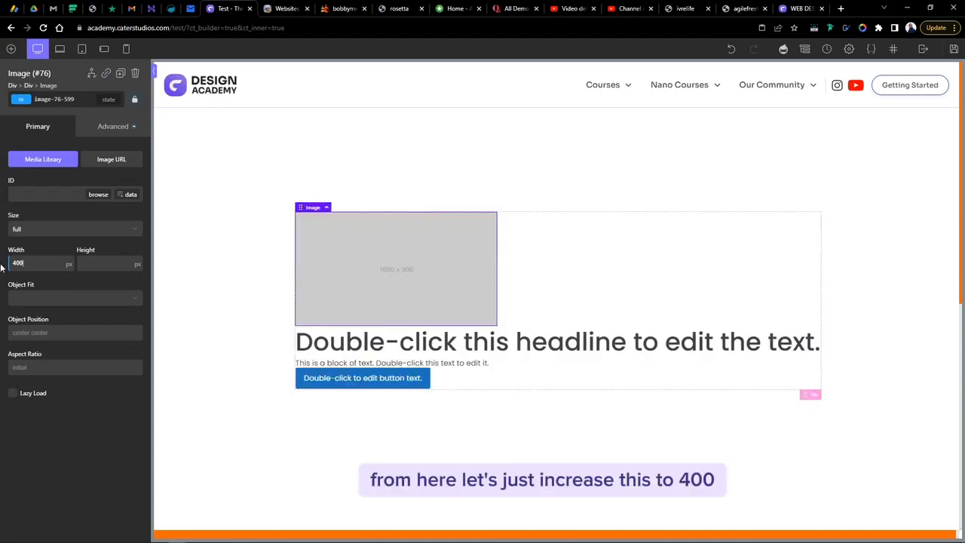
Set the font size of the heading beneath the image to 33 px
click(537, 340)
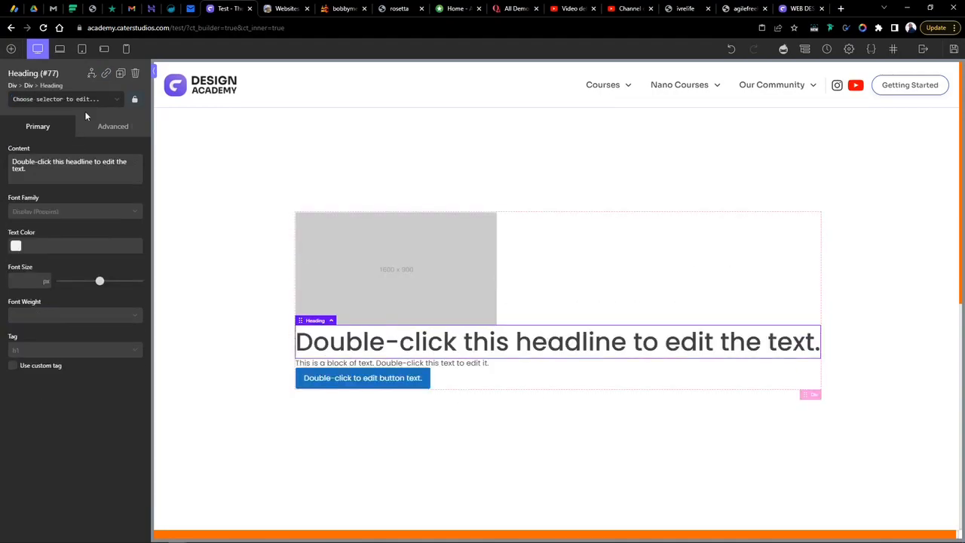
click(113, 126)
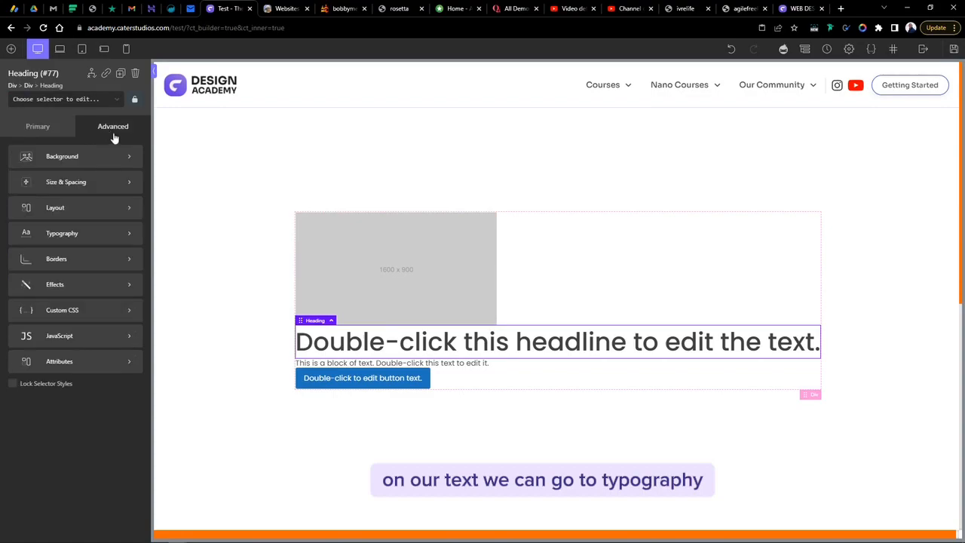
click(58, 235)
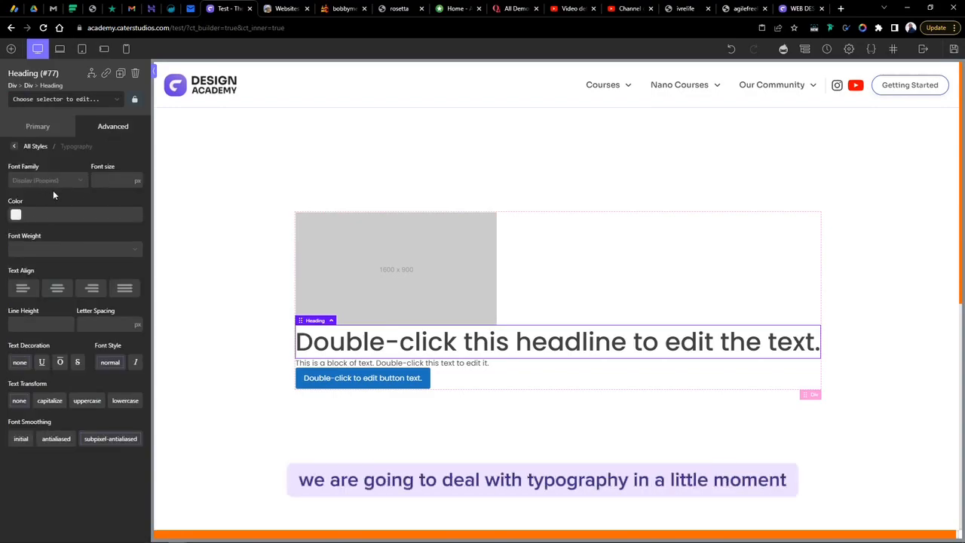
click(101, 184)
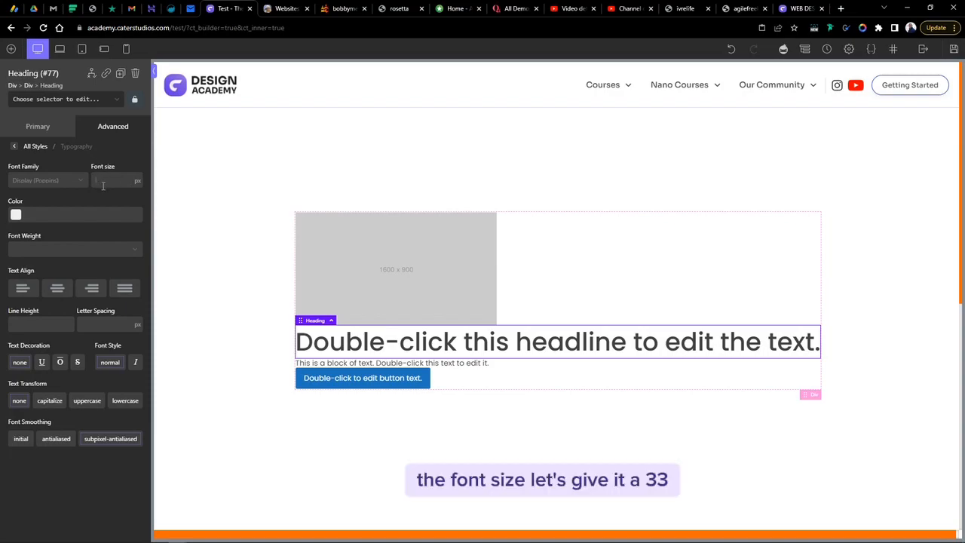
text(33)
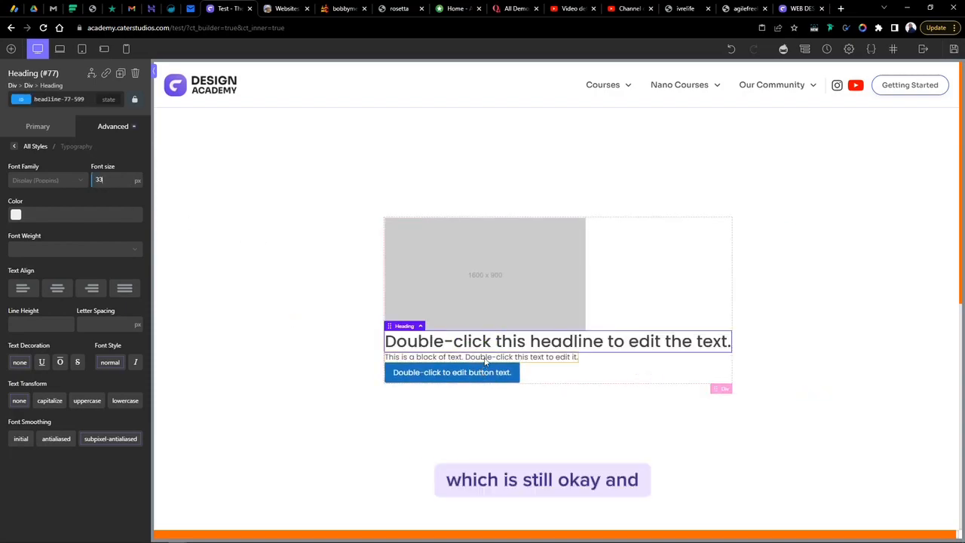
Shorten the heading text to "Double-click t" and centre the items of its parent div horizontally
click(22, 128)
drag(35, 175, 57, 155)
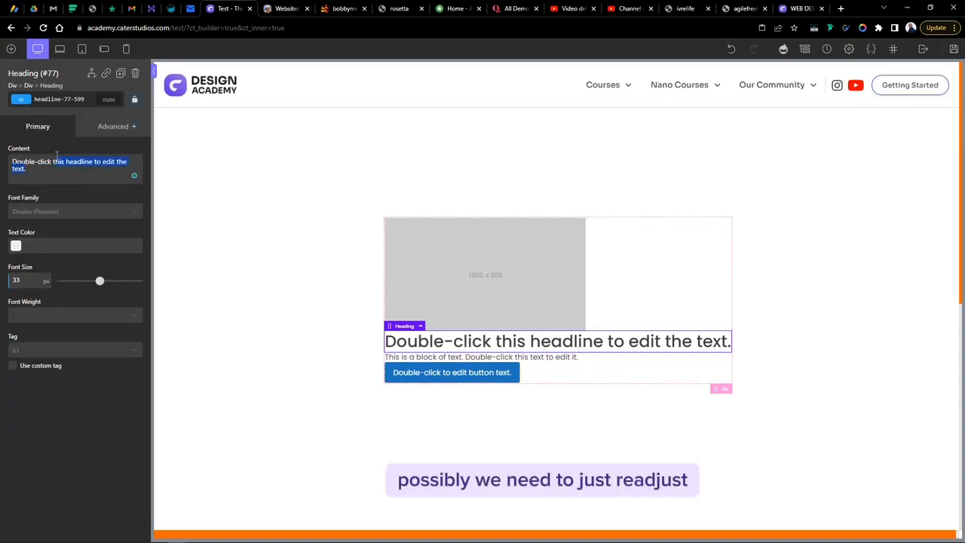
key(BackSpace)
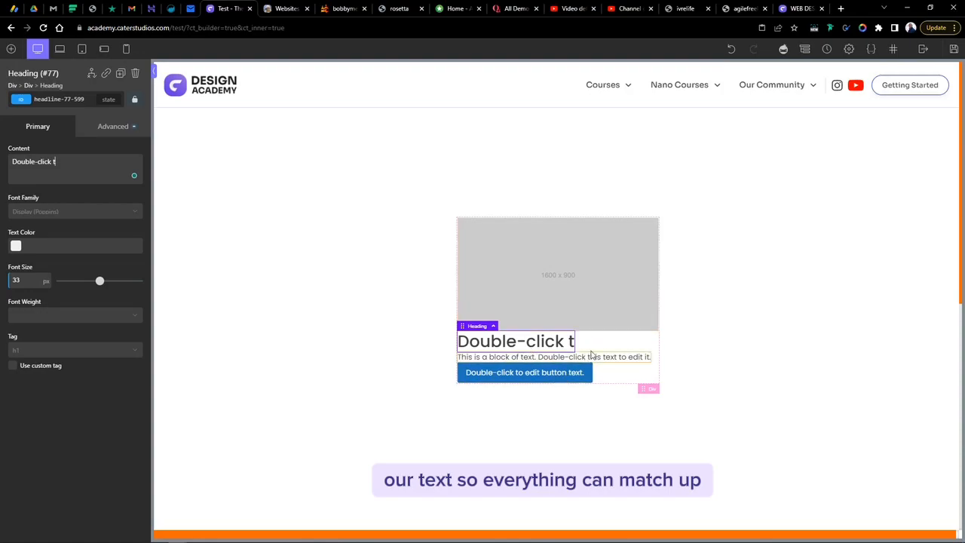
click(614, 342)
click(54, 246)
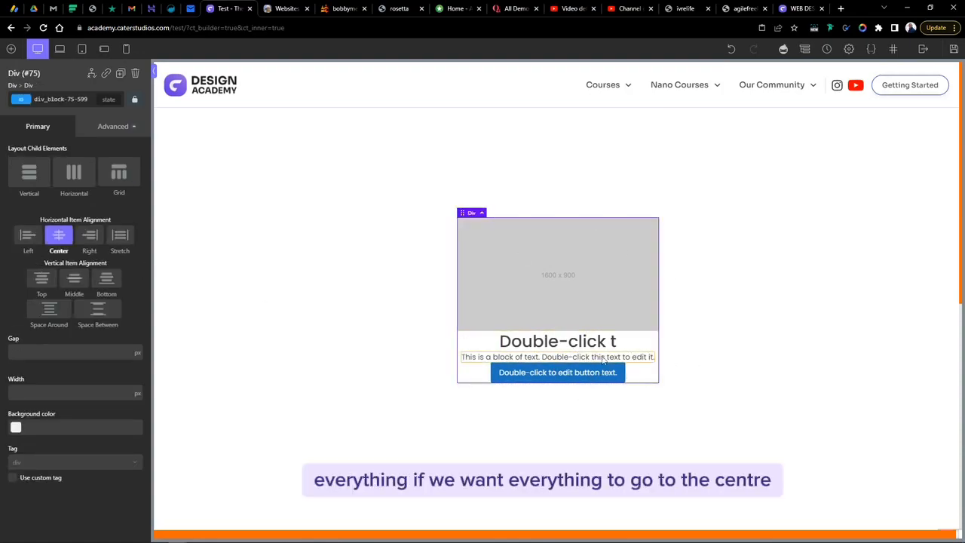
Add a bottom margin of about 16 px to the text block and a bottom padding of about 13 px to the button
click(559, 361)
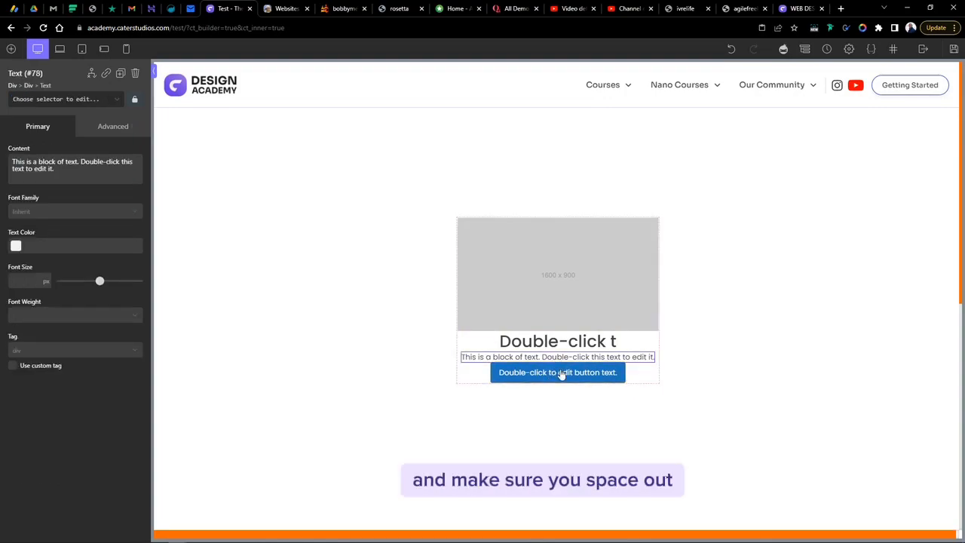
drag(557, 363, 558, 377)
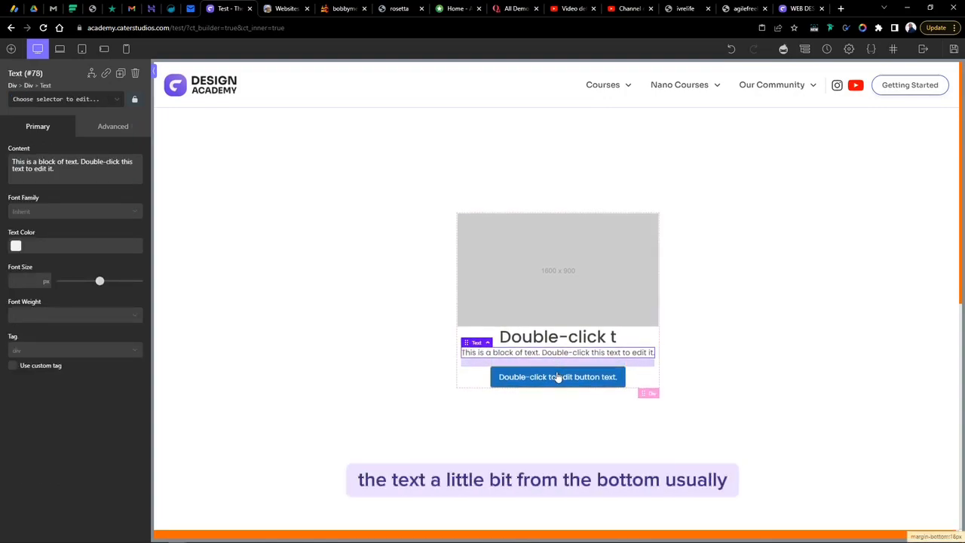
click(528, 383)
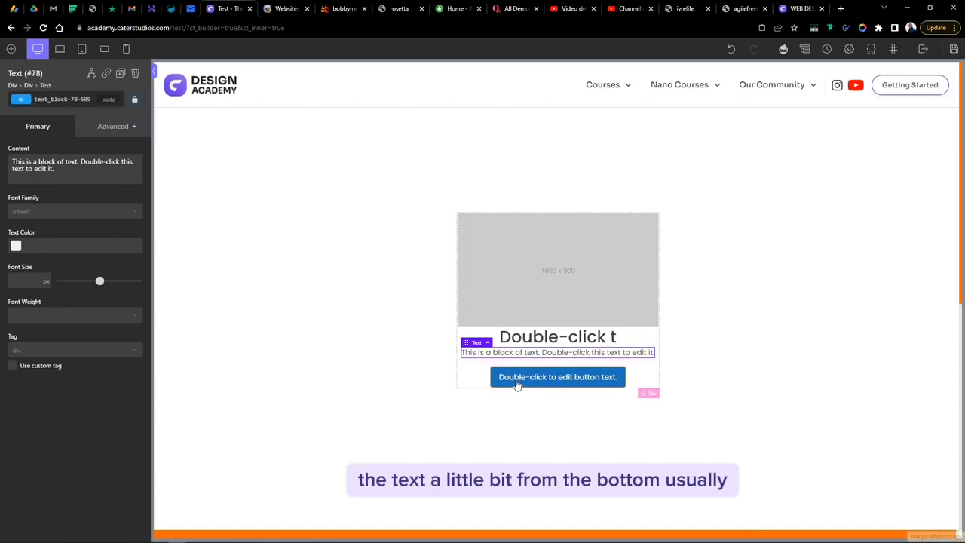
drag(525, 389, 526, 396)
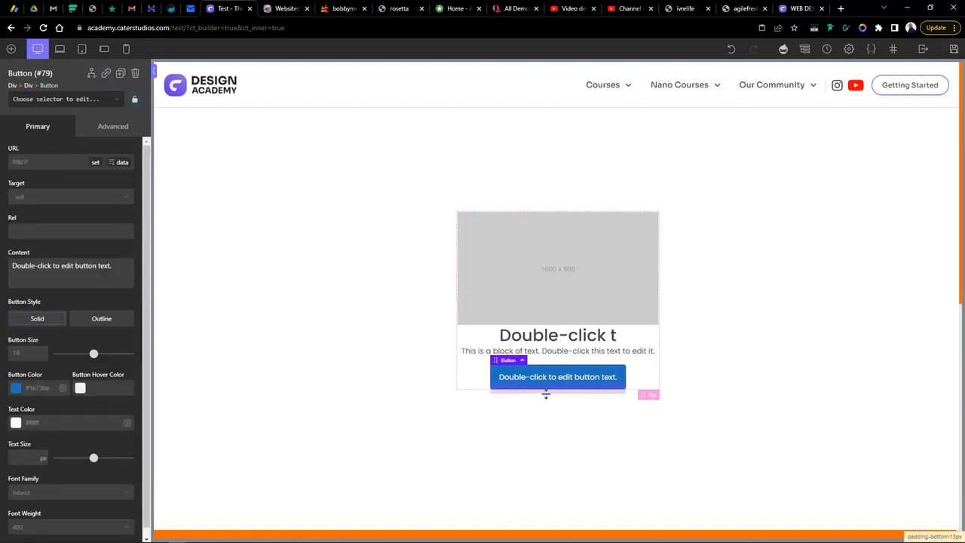
Give the div around the image, heading, text and button a padding of 20 px on all sides
click(650, 376)
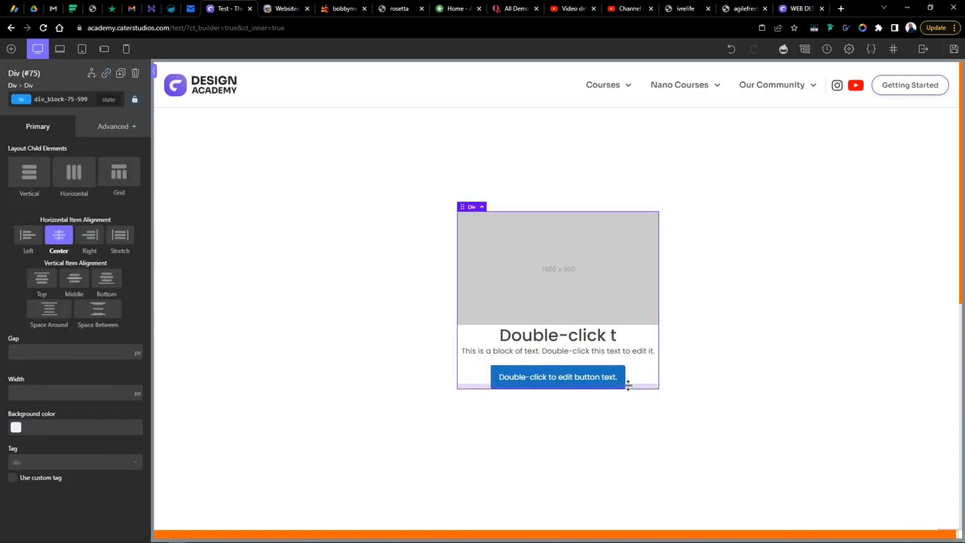
drag(627, 392, 628, 399)
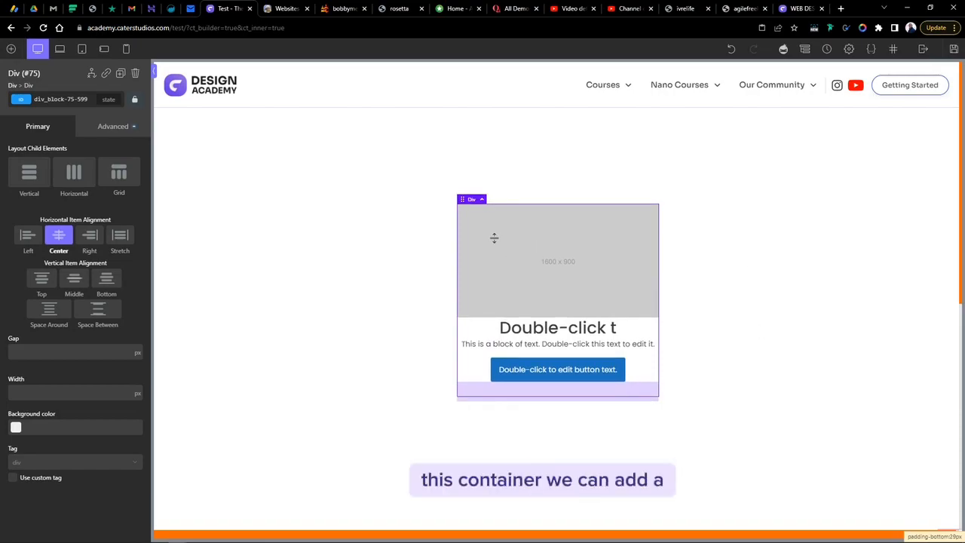
click(119, 132)
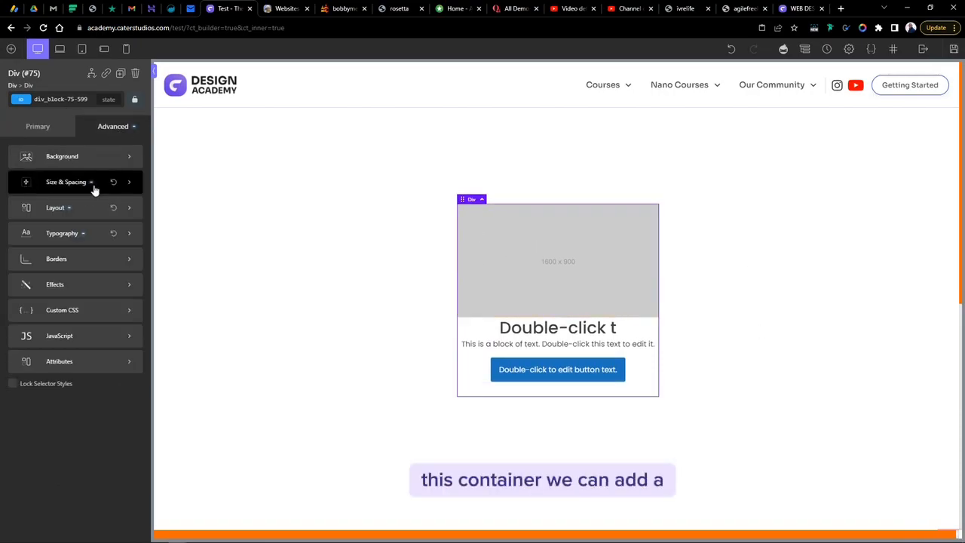
click(71, 194)
click(36, 188)
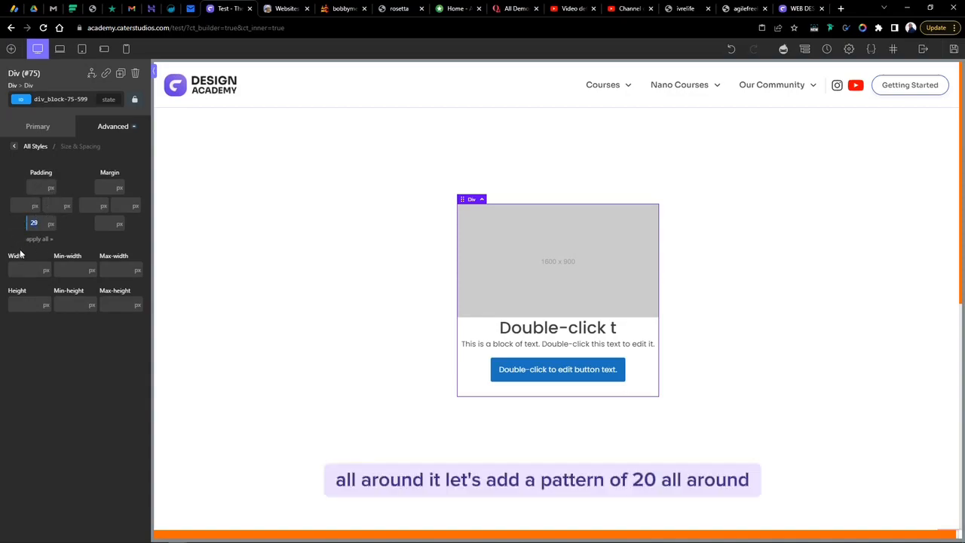
text(20)
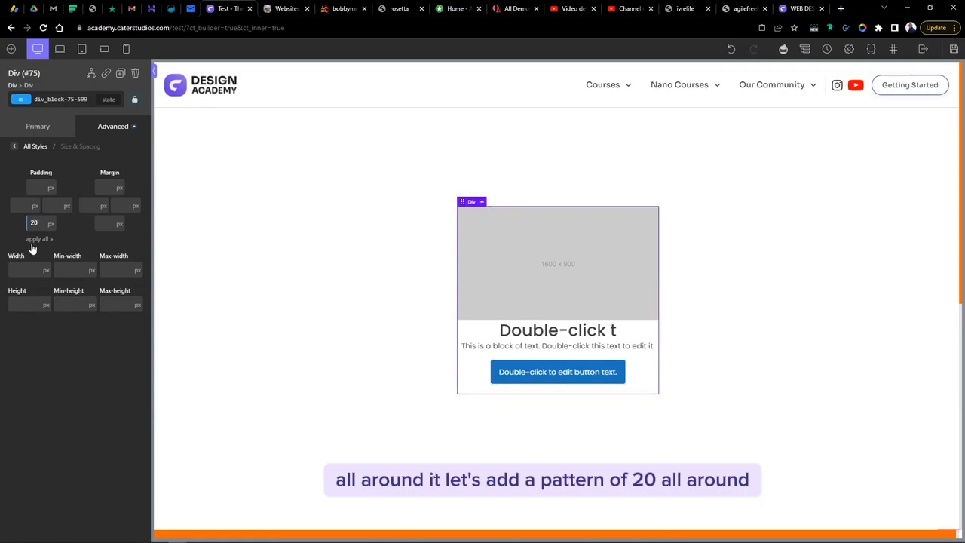
click(34, 241)
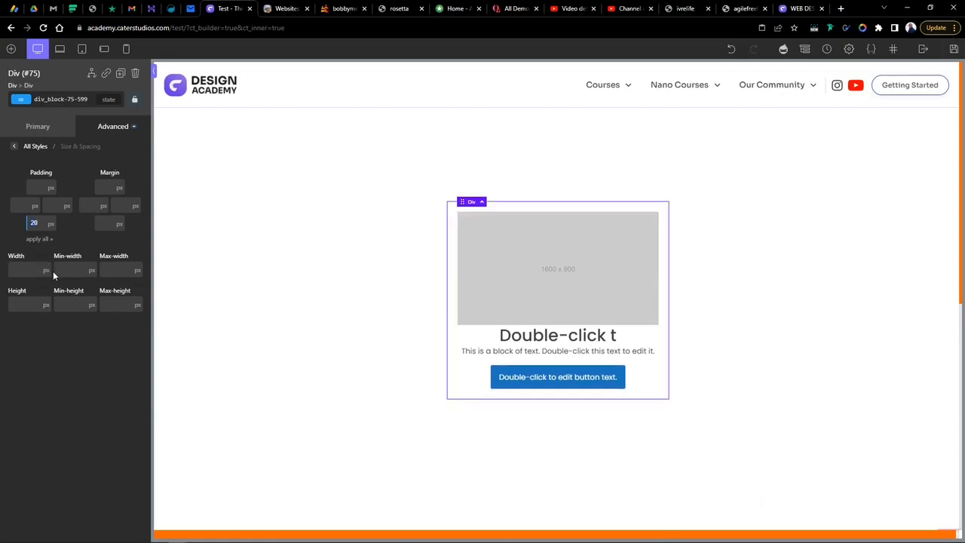
Set the background color of the padded div to the light grey #f4f4f4
click(116, 130)
click(65, 155)
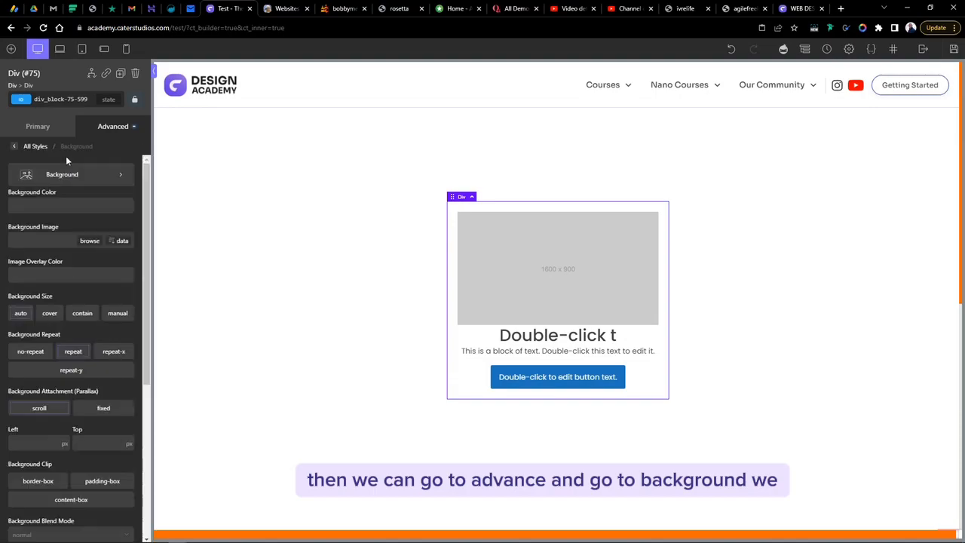
click(15, 181)
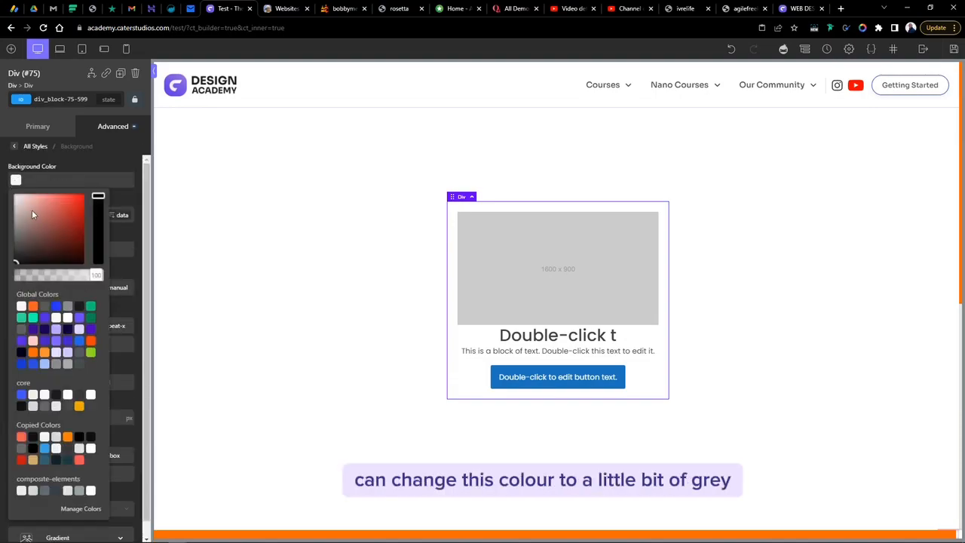
click(12, 203)
click(6, 199)
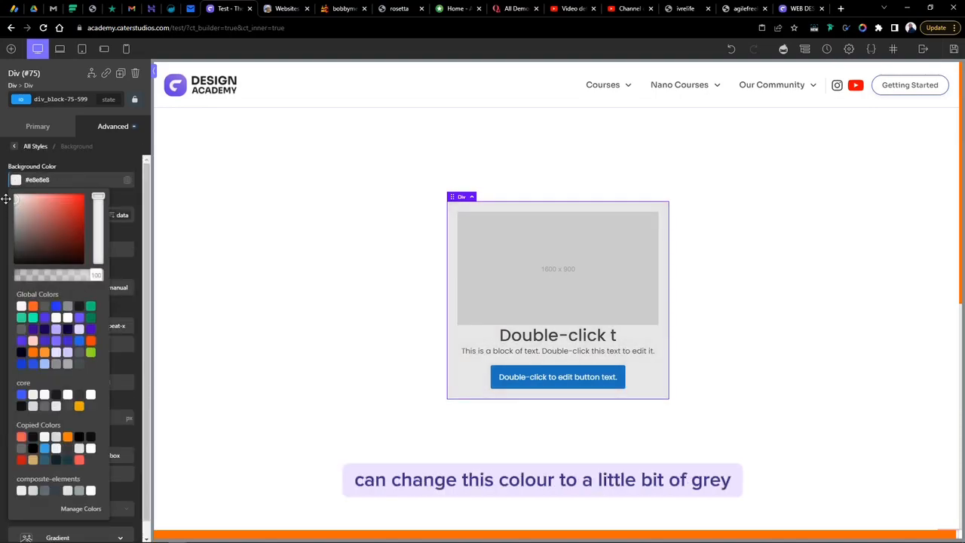
drag(4, 197, 5, 196)
Replace the placeholder image in the grey div with the dark swirl picture 6189901_3185110-1-scaled.jpg from the media library
click(628, 246)
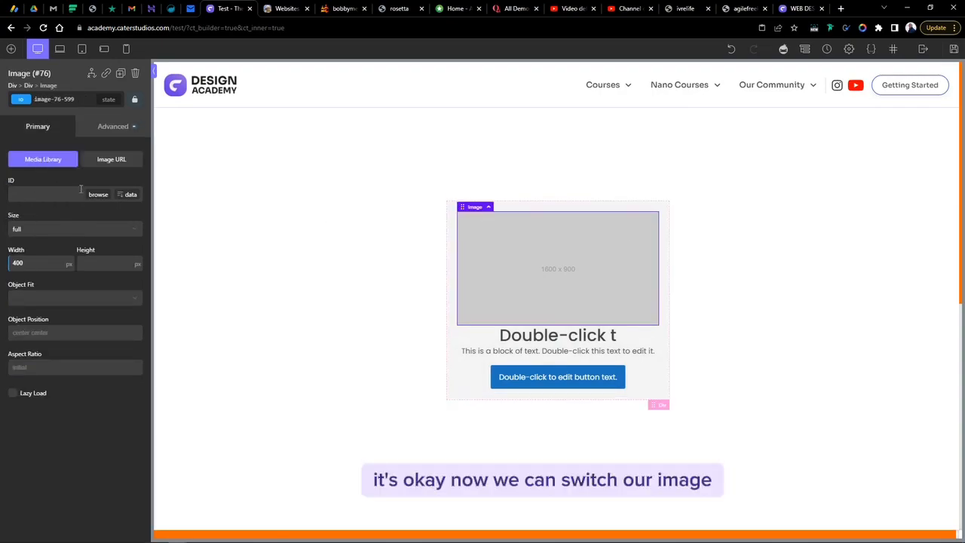
click(96, 195)
click(73, 259)
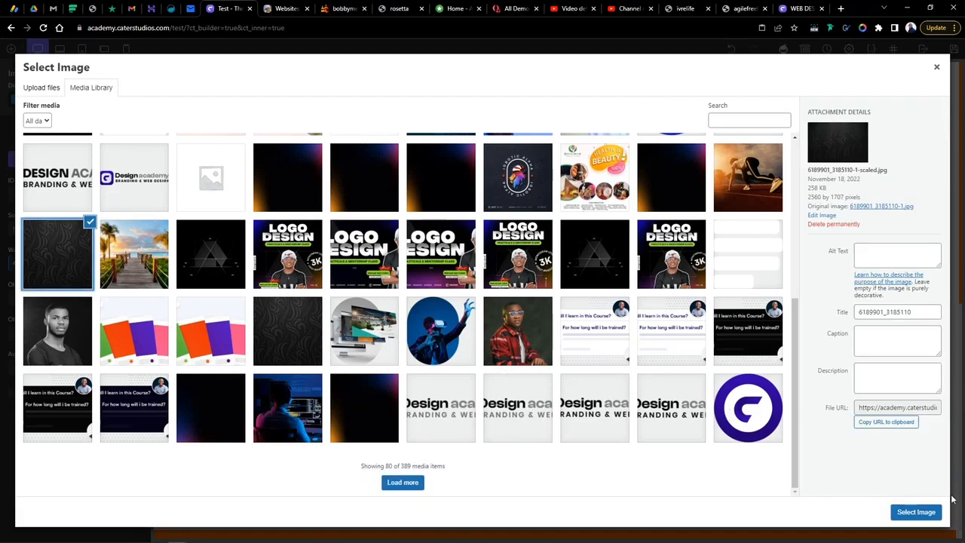
click(913, 510)
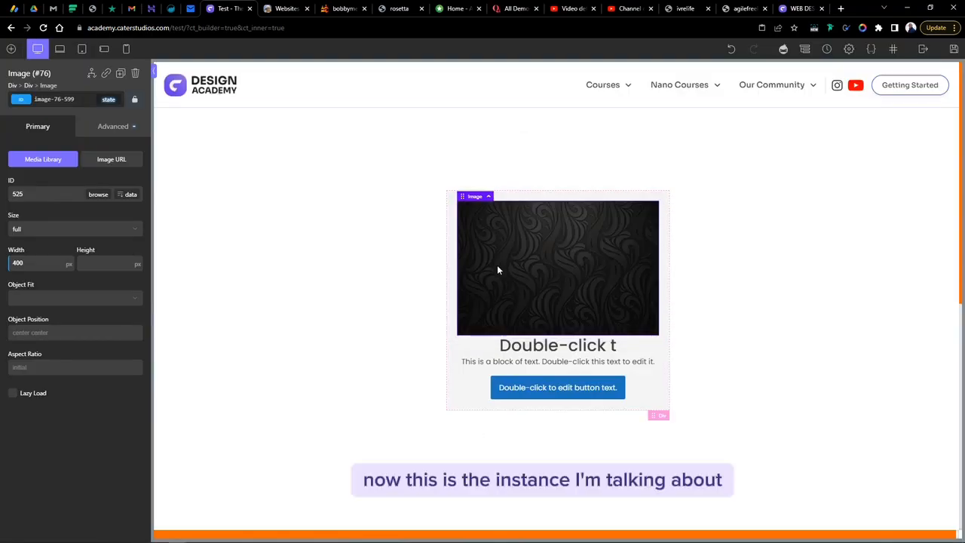
Duplicate the grey div together with its image, heading, text and button
click(450, 199)
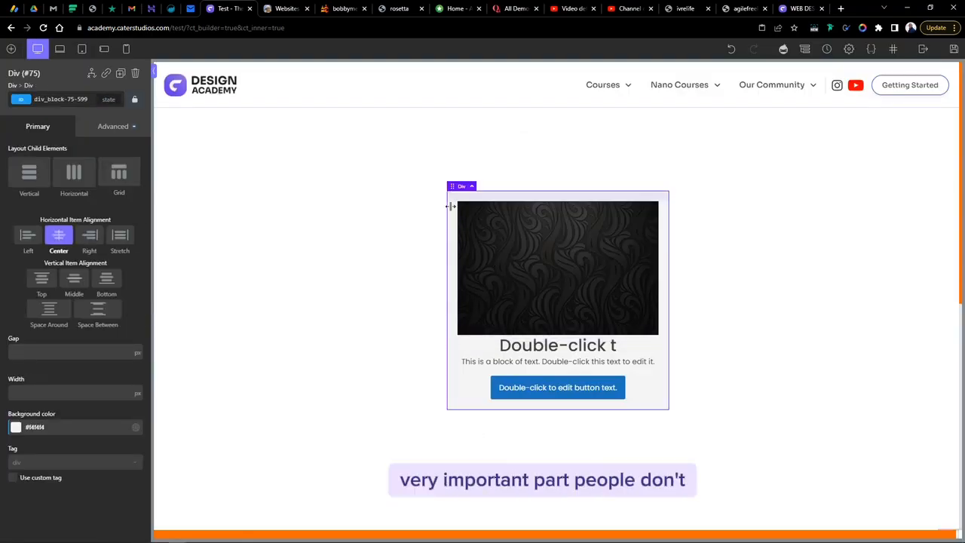
right_click(456, 183)
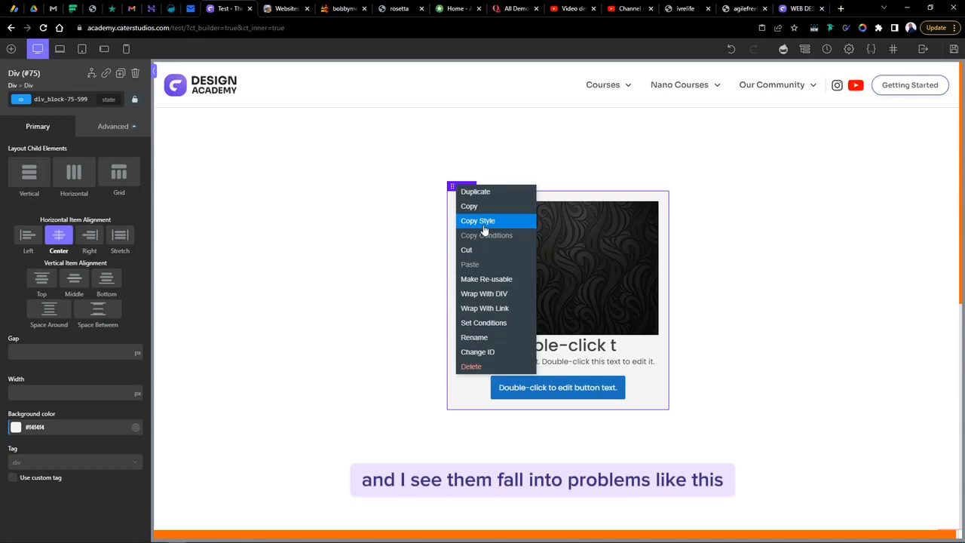
click(484, 193)
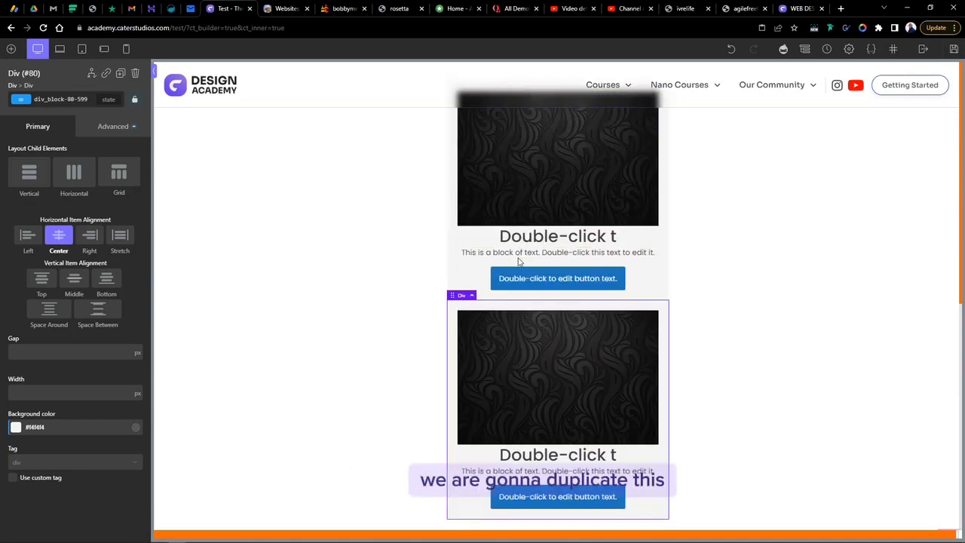
Lay out the children of the full-width div horizontally with a gap of 20 px
click(380, 270)
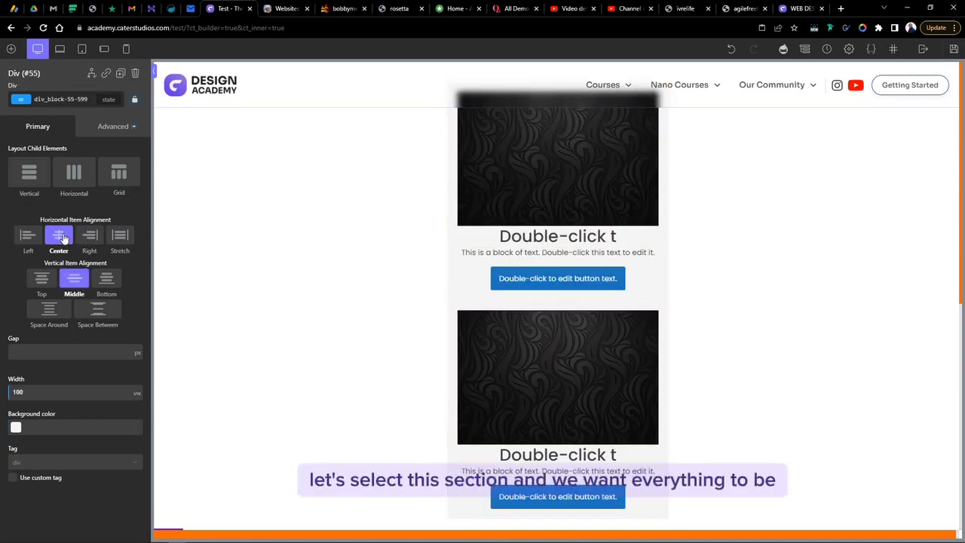
click(74, 178)
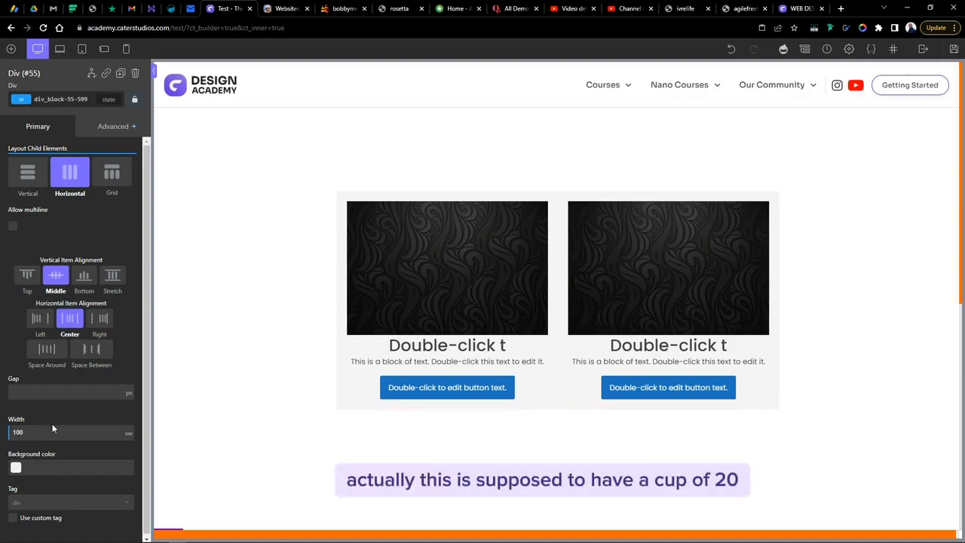
click(30, 392)
text(20)
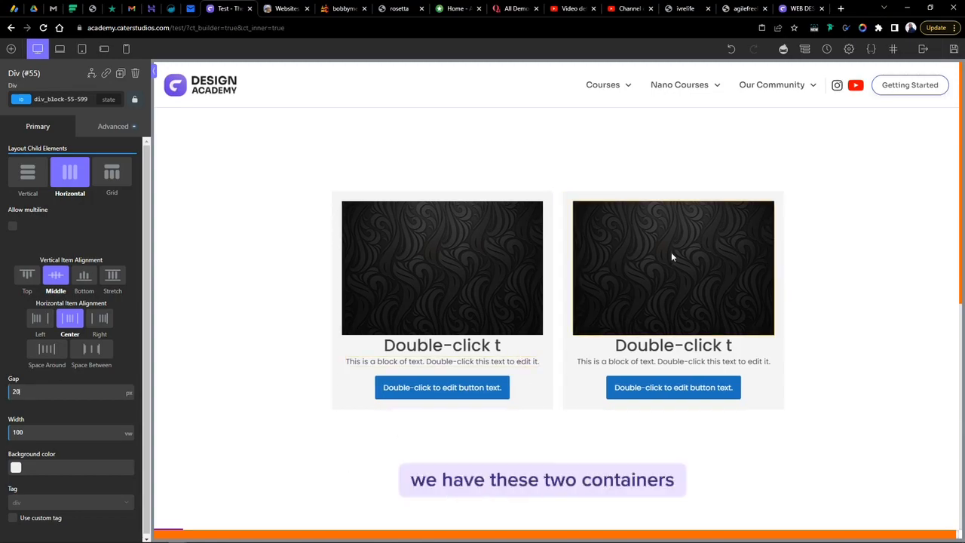
Replace the second card's image with the Logo Design banner horizontal-1.jpg from the media library
click(443, 240)
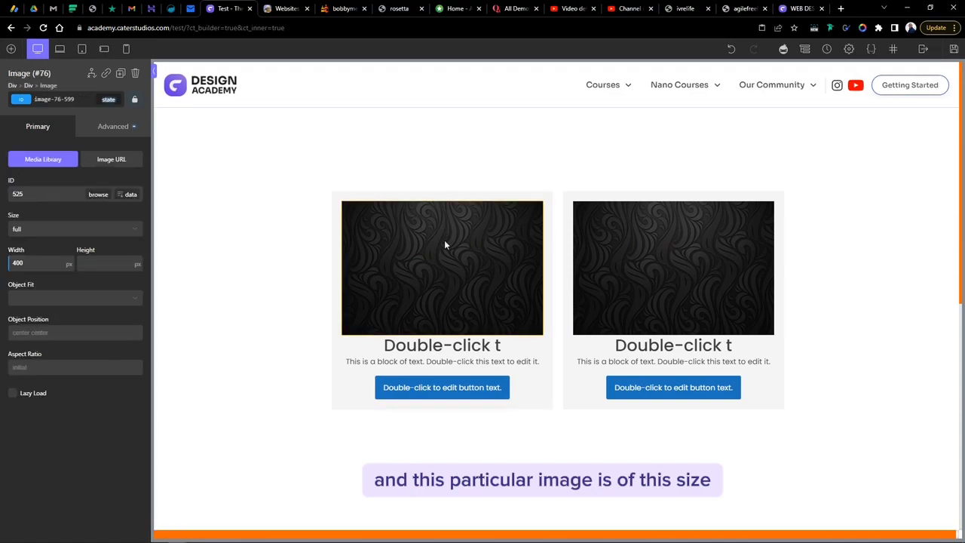
click(715, 262)
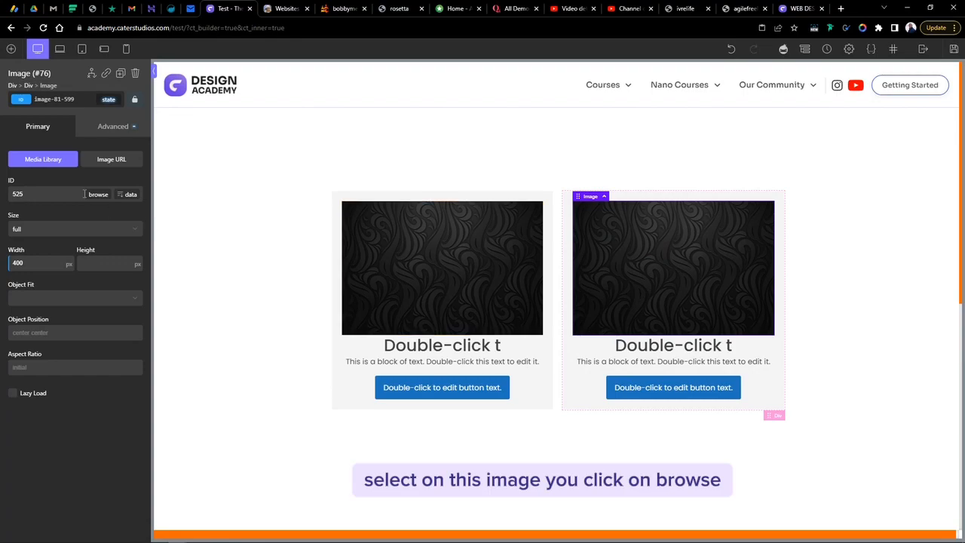
click(96, 195)
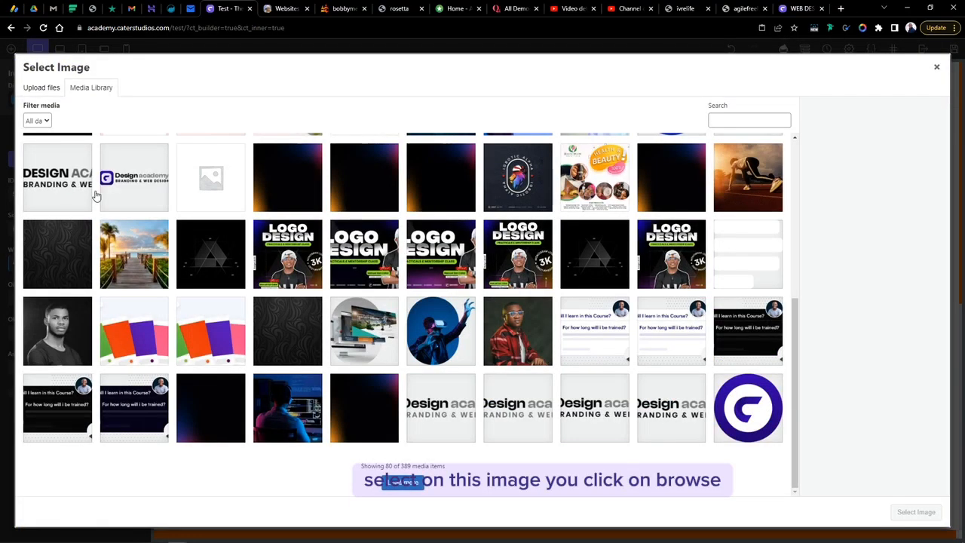
click(445, 179)
click(607, 264)
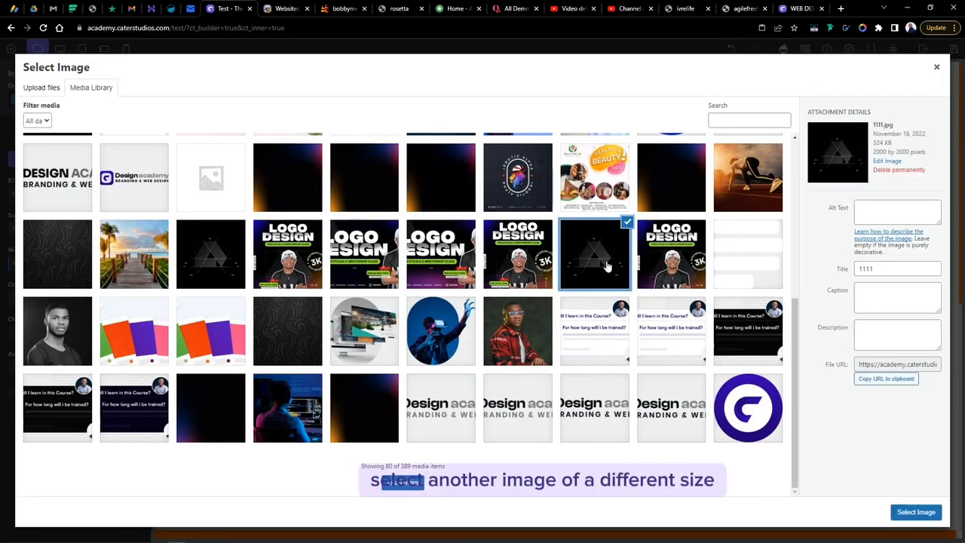
click(531, 267)
click(359, 260)
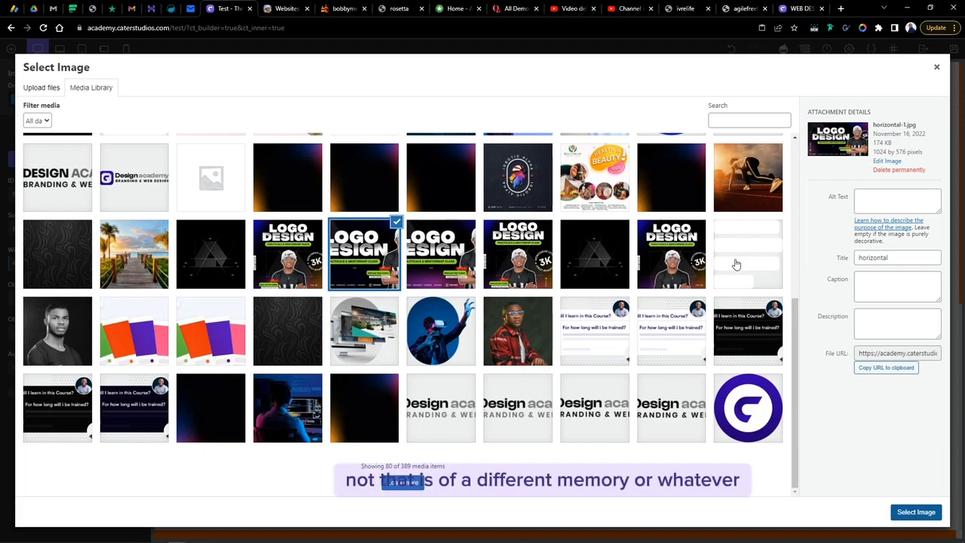
key(Escape)
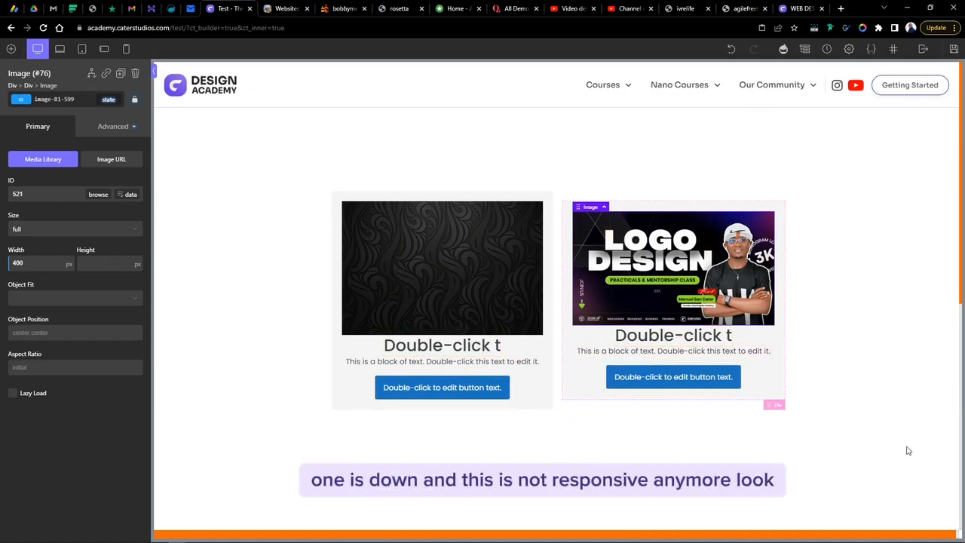
click(924, 113)
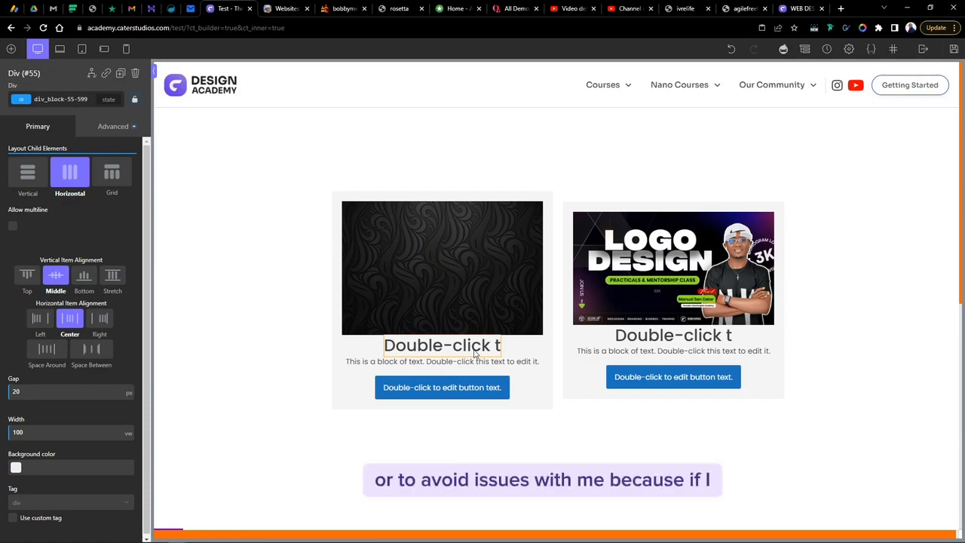
click(620, 285)
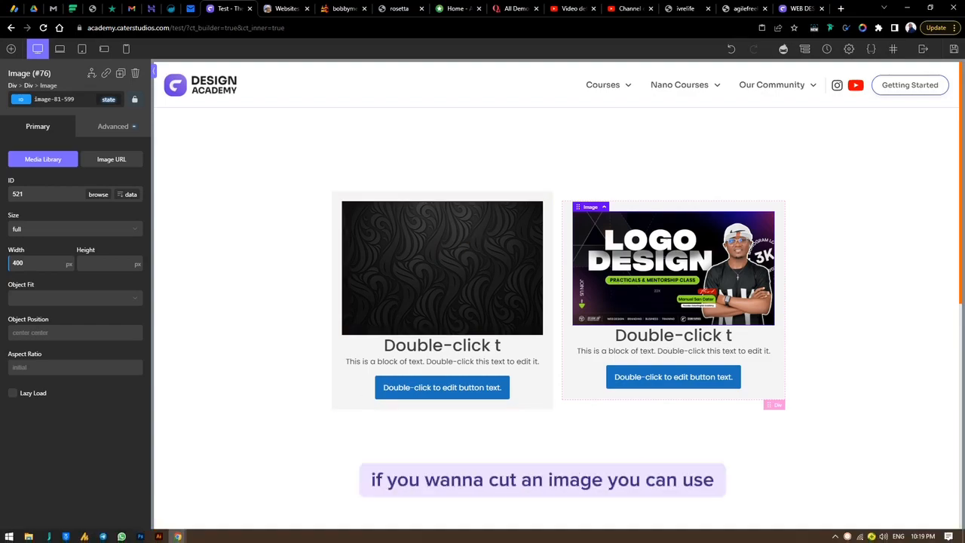
mouse_move(141, 537)
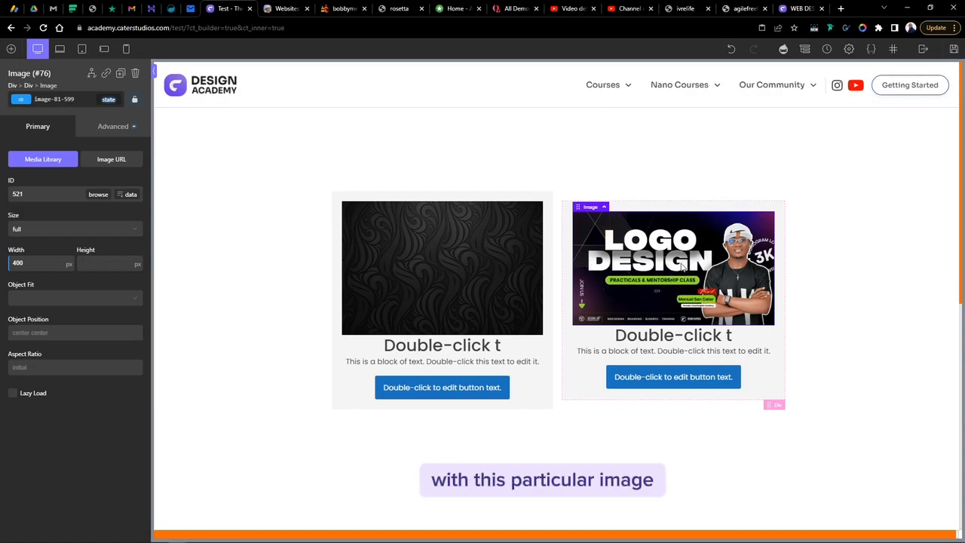
Replace the first card's dark swirl image with the same Logo Design banner used in the second card
click(478, 253)
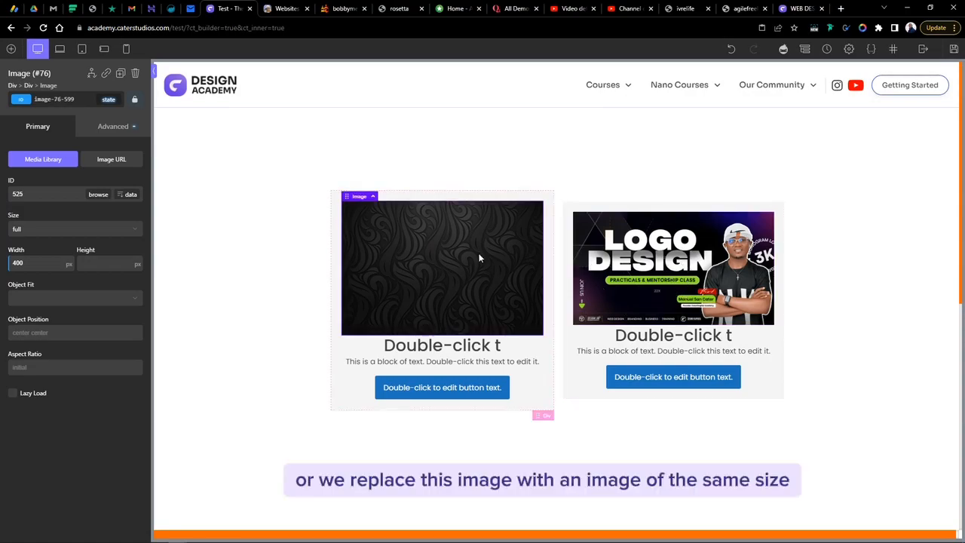
click(93, 196)
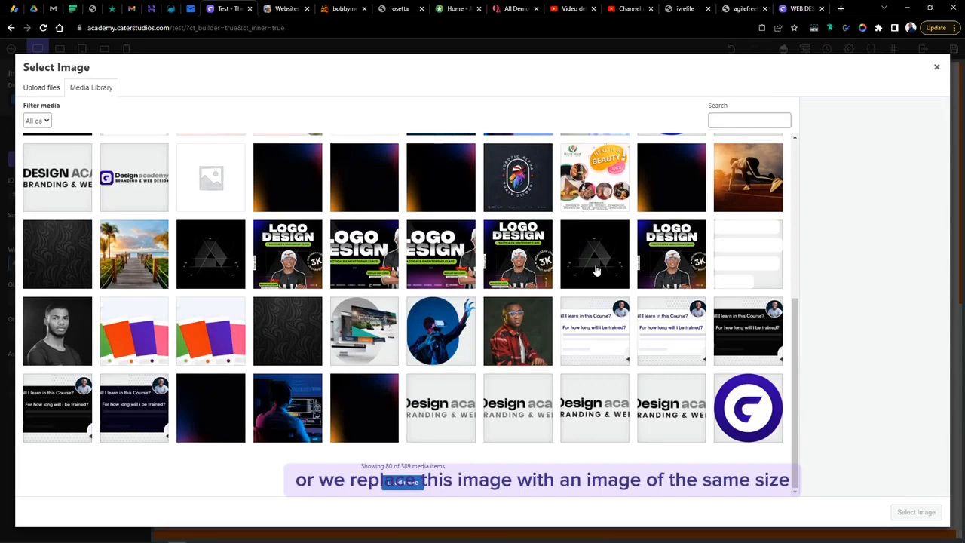
click(313, 254)
click(385, 253)
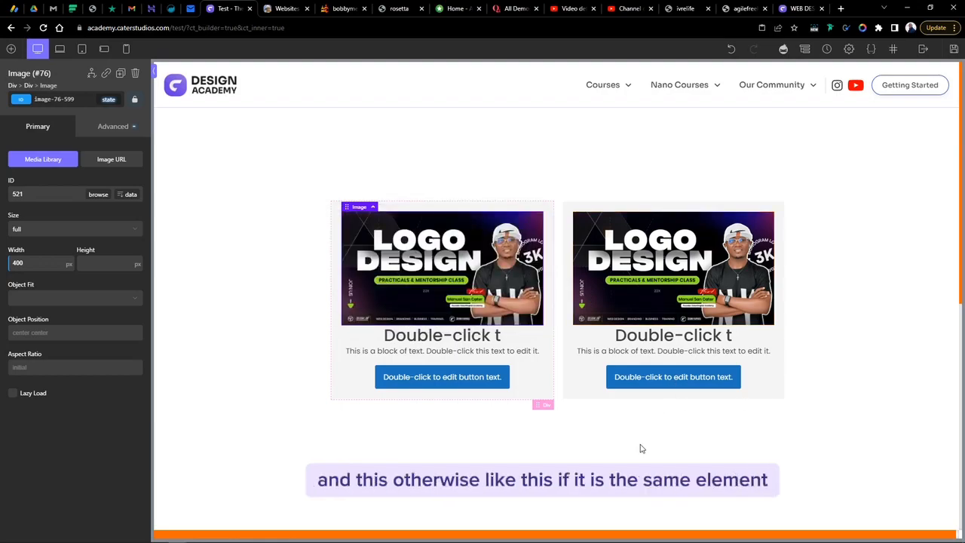
click(570, 206)
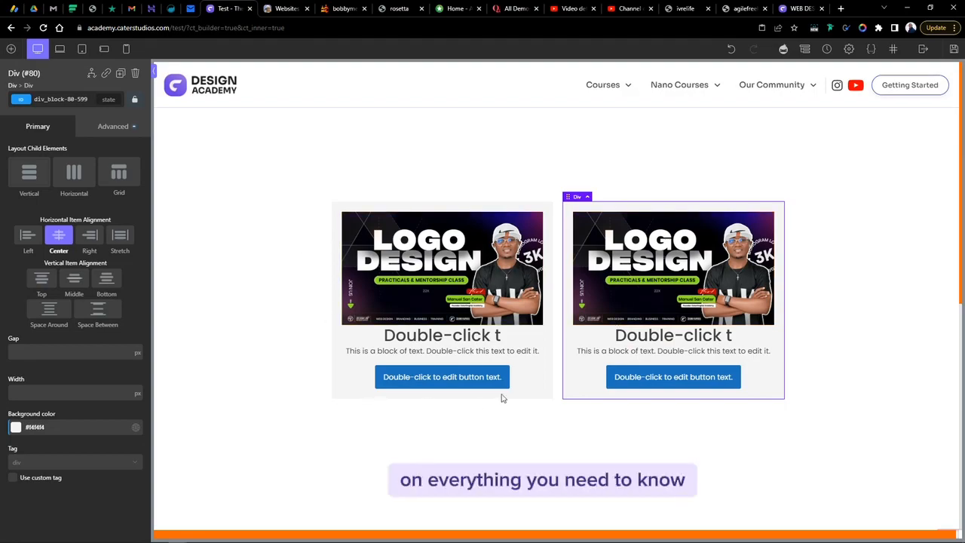
click(473, 245)
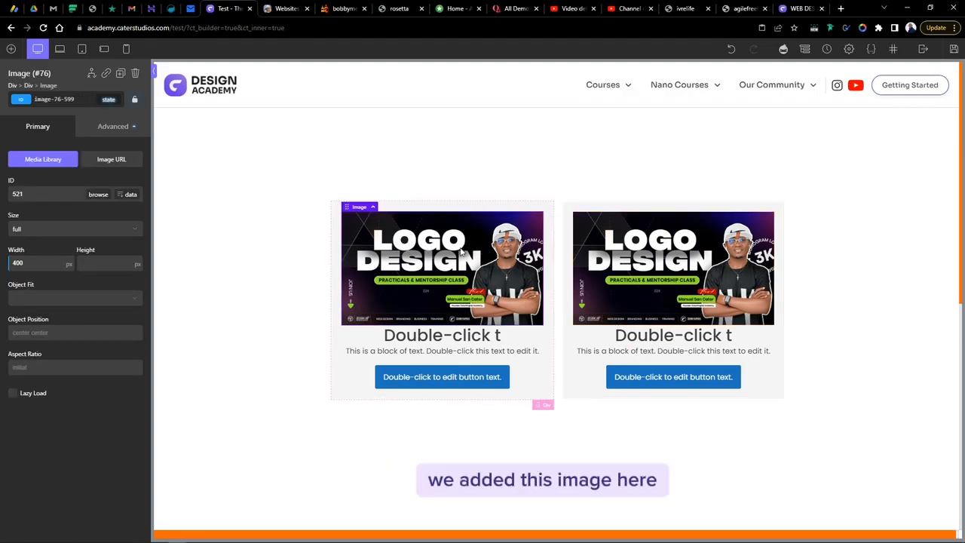
click(336, 218)
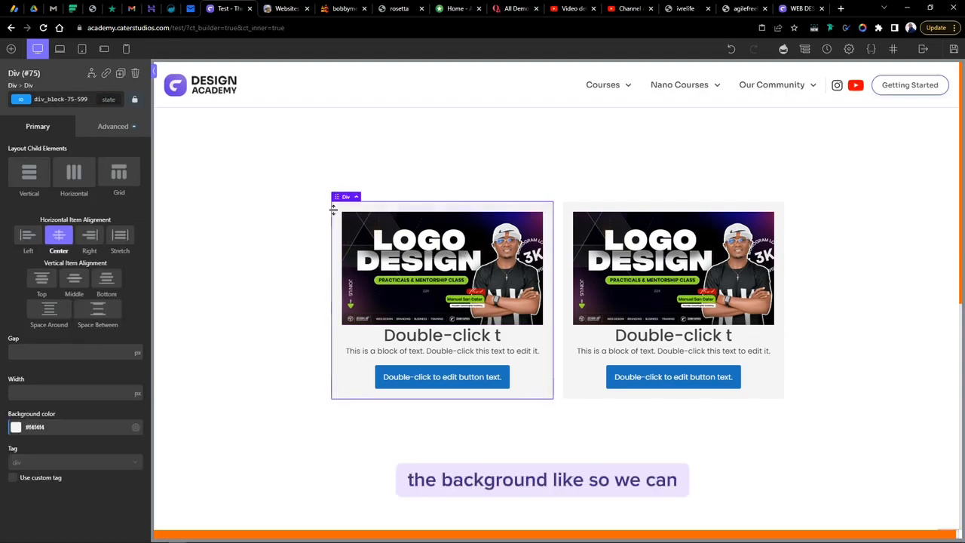
Set the dark swirl picture from the media library as the background image of the full-width div around both cards
click(693, 127)
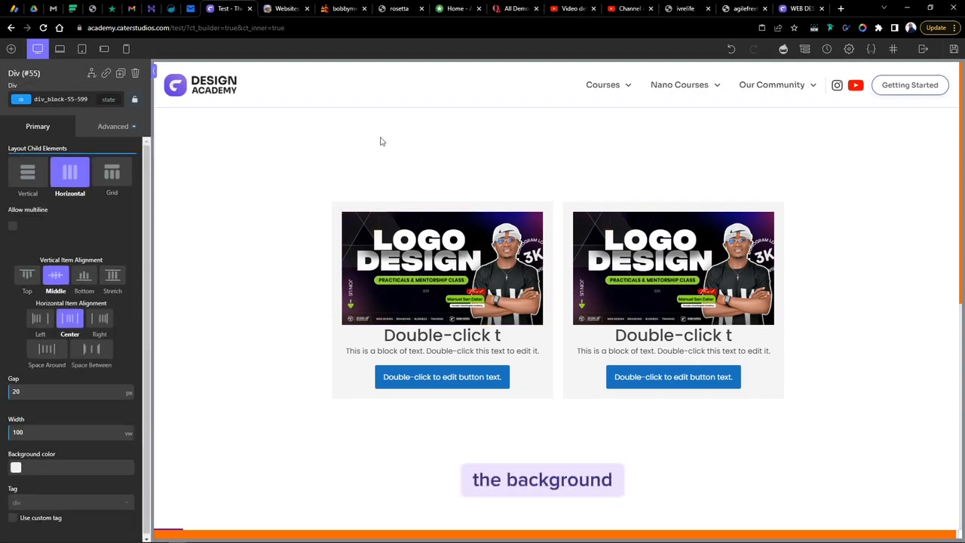
click(113, 127)
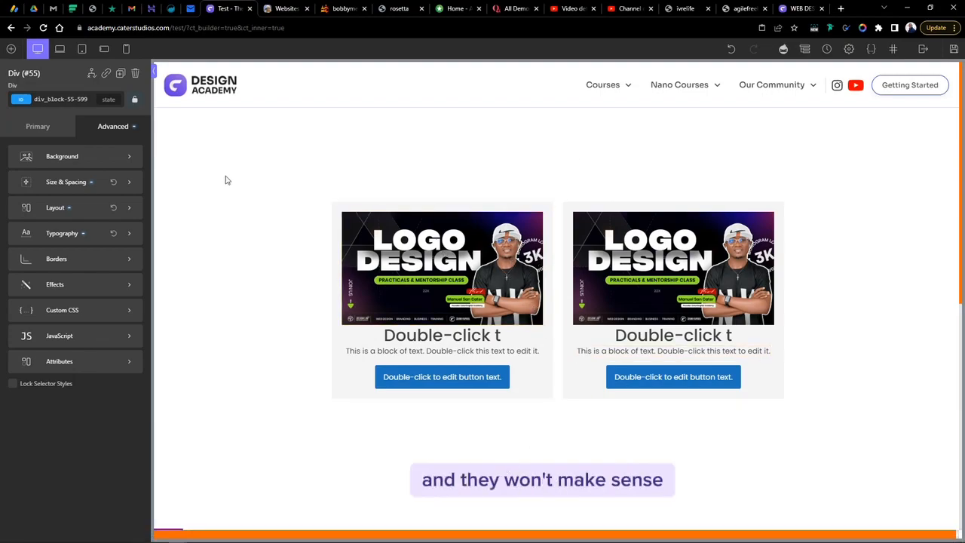
click(73, 158)
click(87, 215)
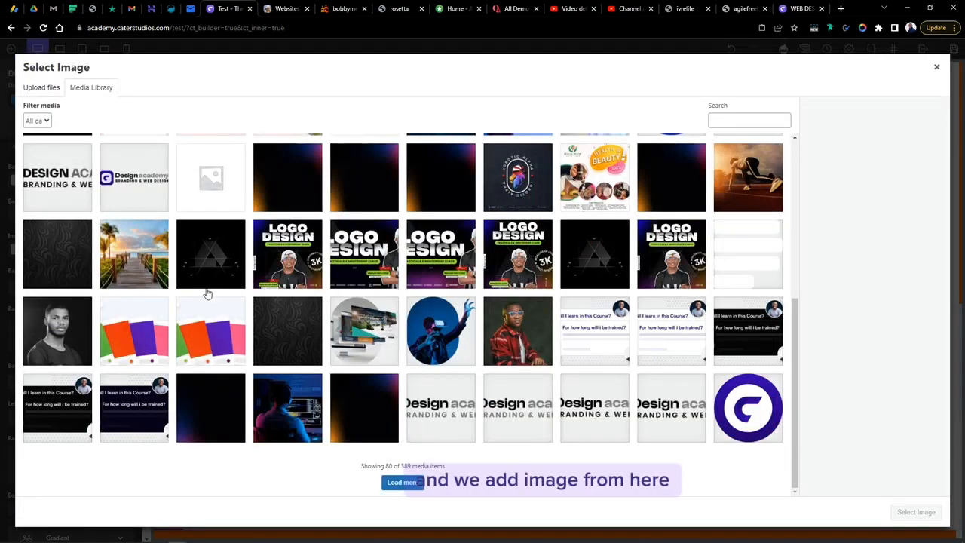
click(80, 255)
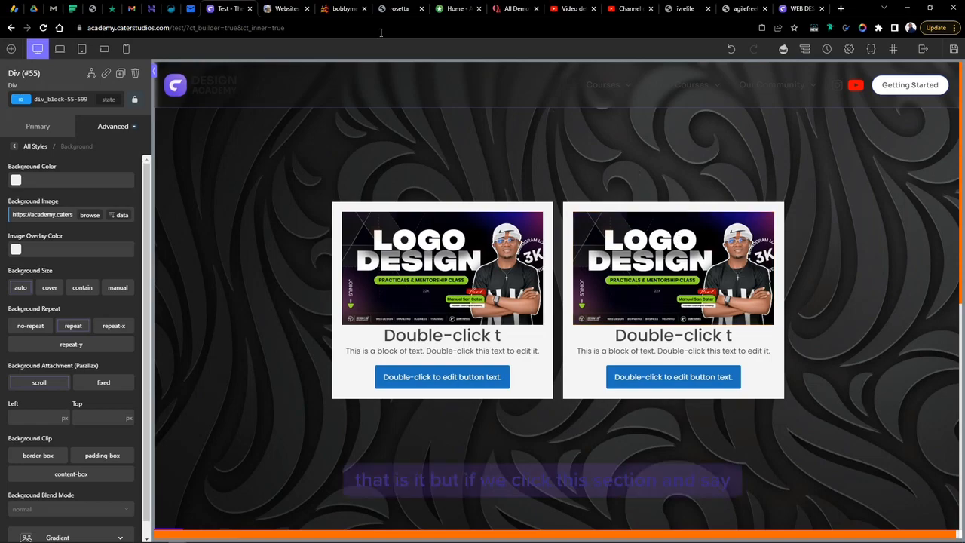
Try adding an image element to the full-width div and stack the div's children vertically
click(12, 49)
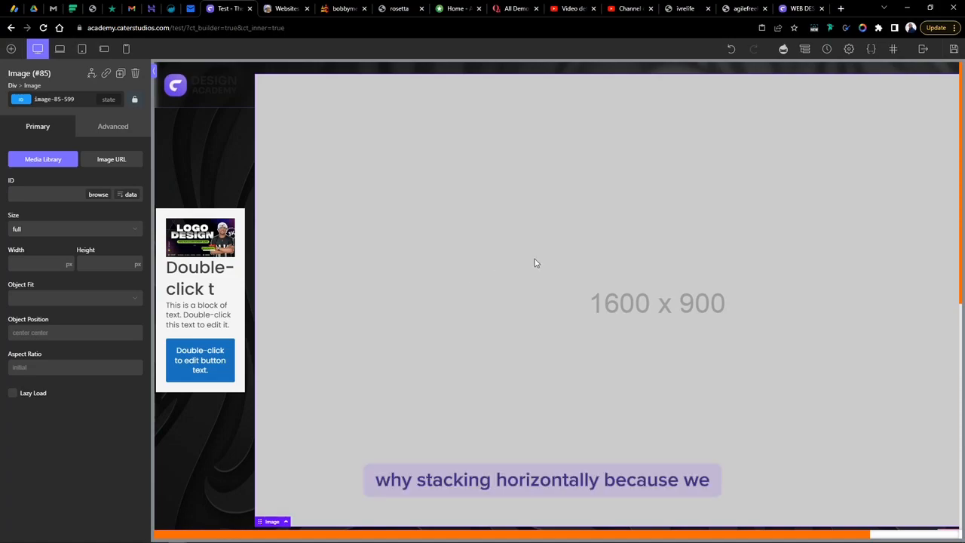
click(187, 154)
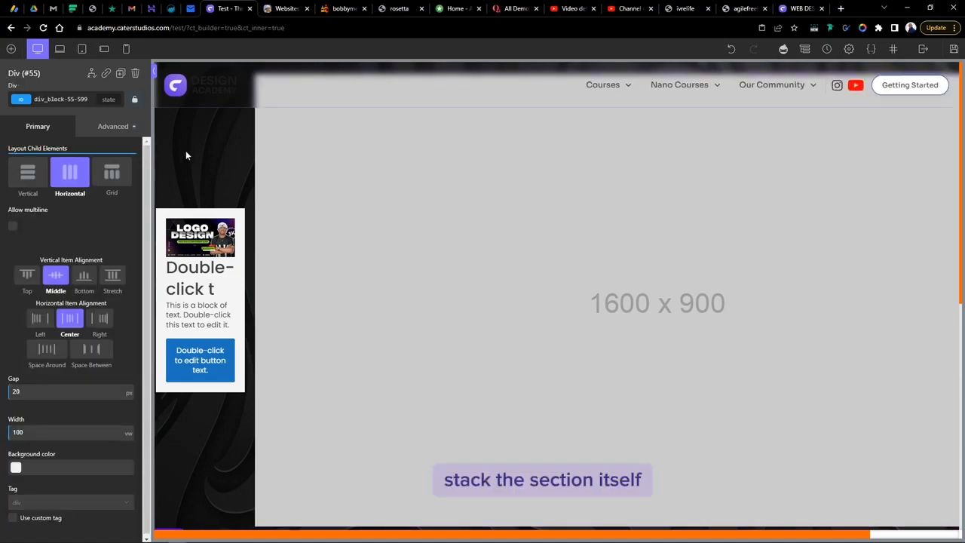
click(20, 175)
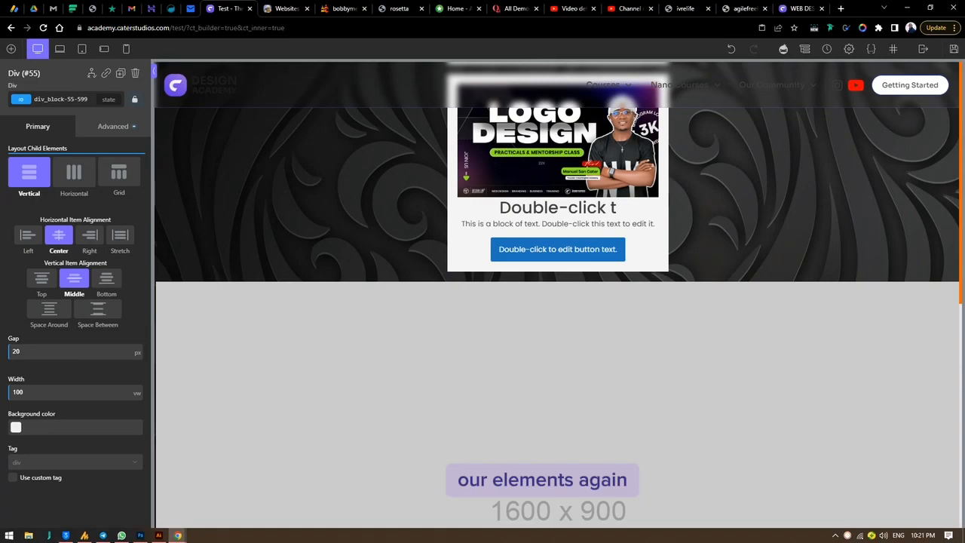
Delete the added placeholder image and lay out the full-width div's children horizontally again
click(242, 308)
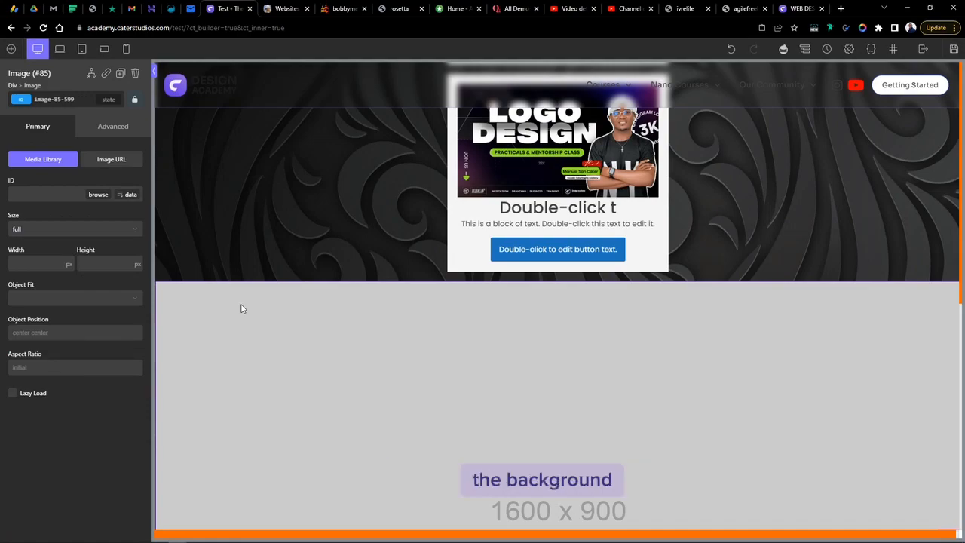
key(Delete)
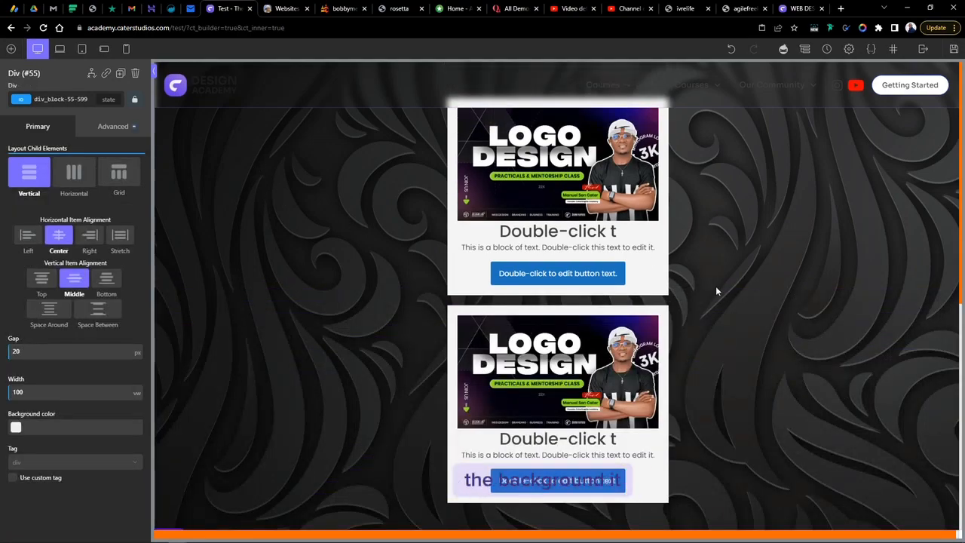
click(70, 173)
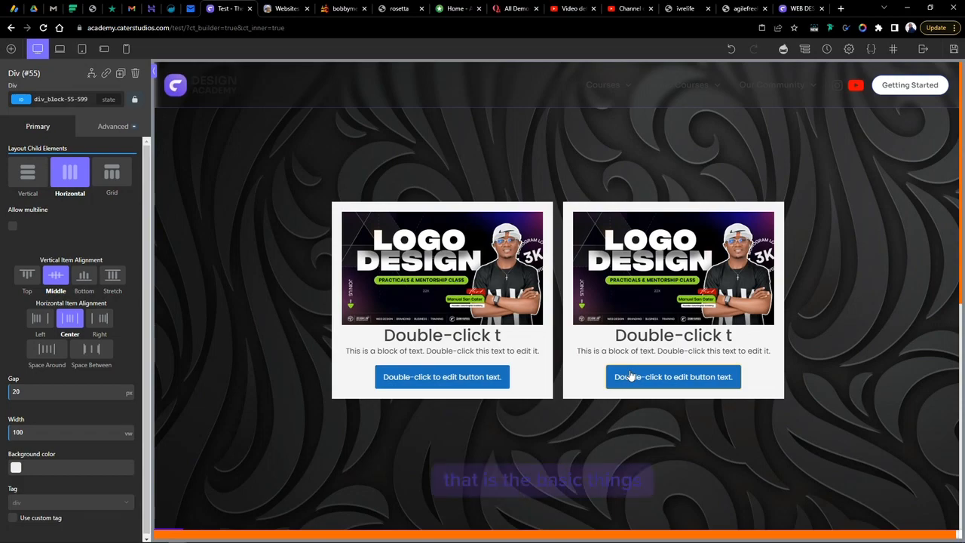
Examine the advanced style categories and the Effects options available for the second card's image
click(666, 245)
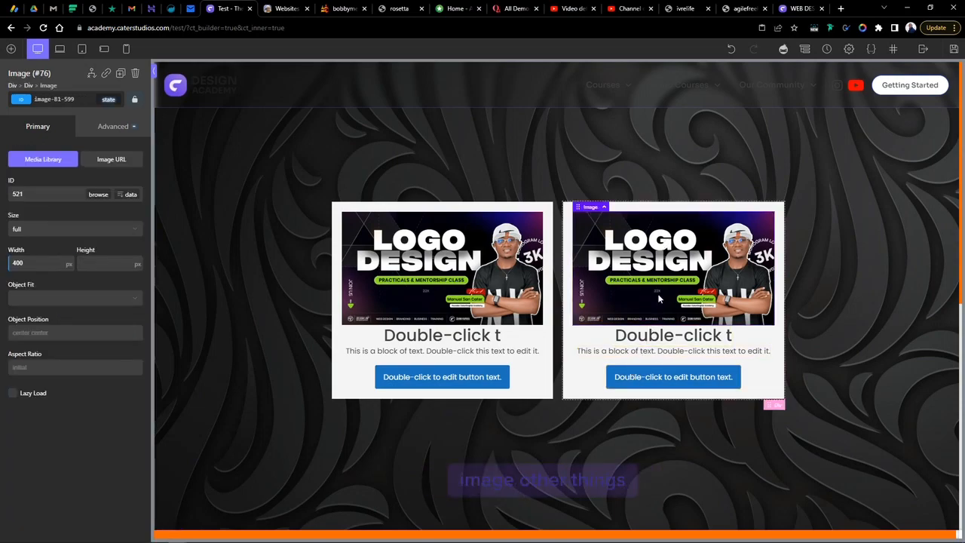
click(113, 127)
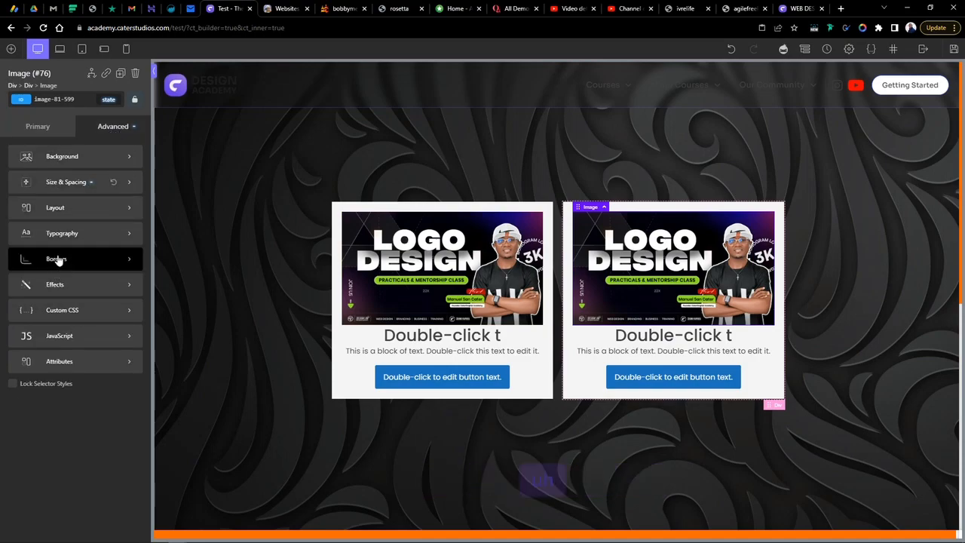
click(50, 286)
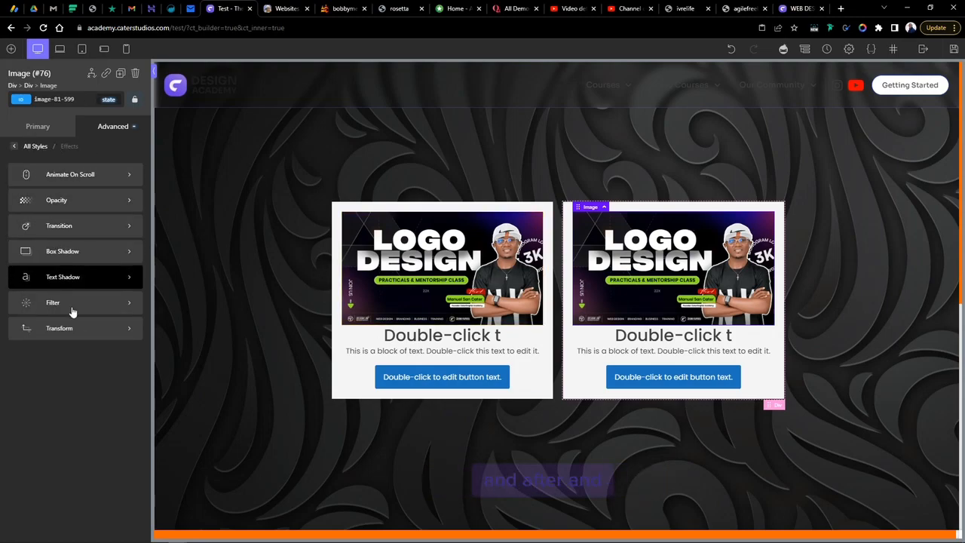
click(14, 147)
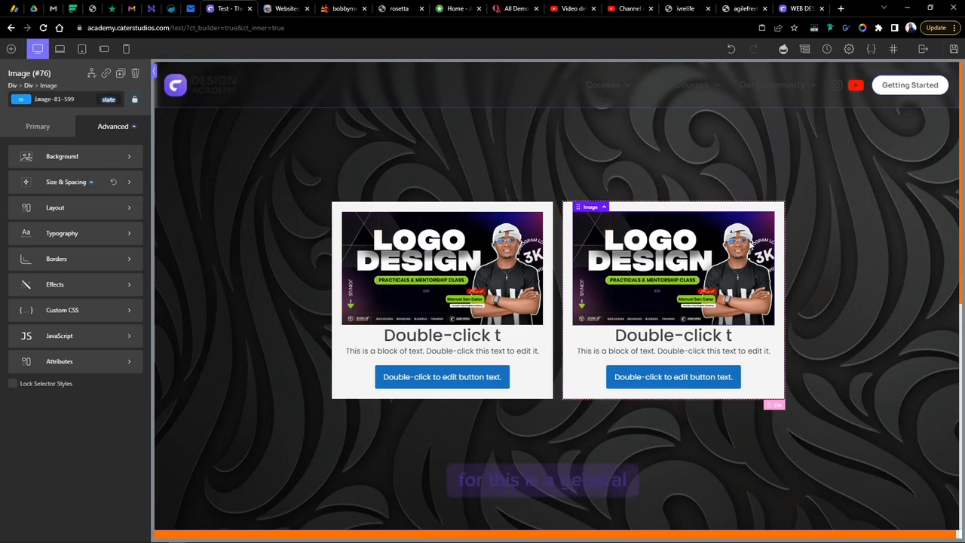
click(473, 248)
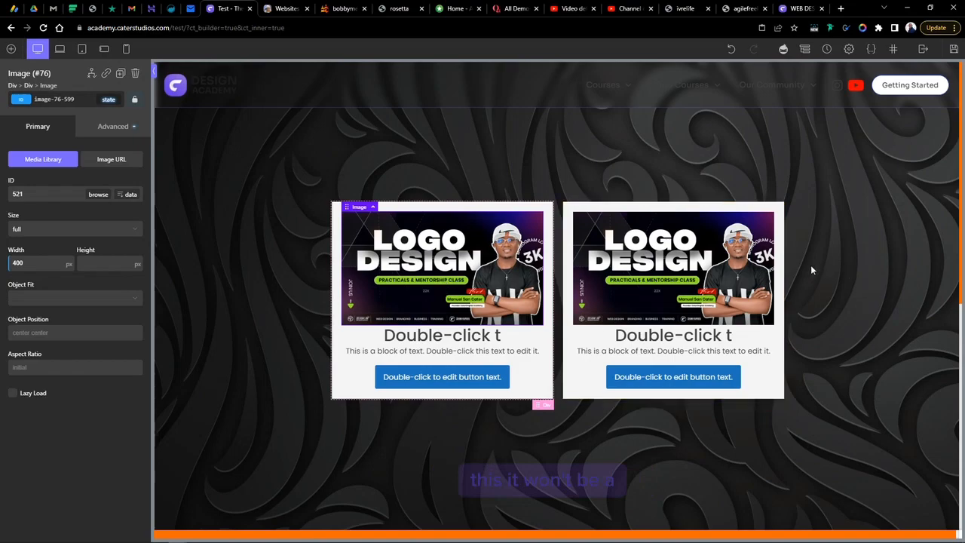
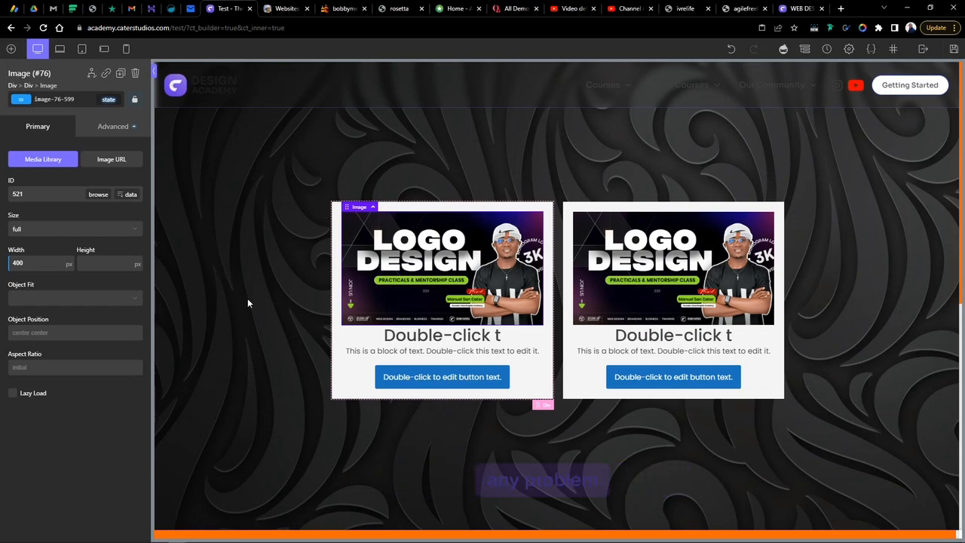
Set the border radius of the first card's div to 22 px
click(549, 211)
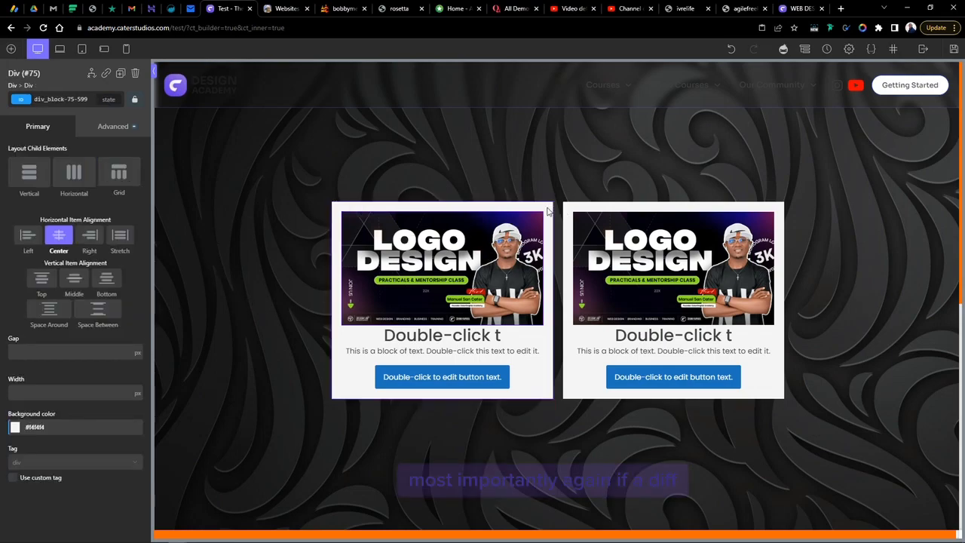
click(113, 125)
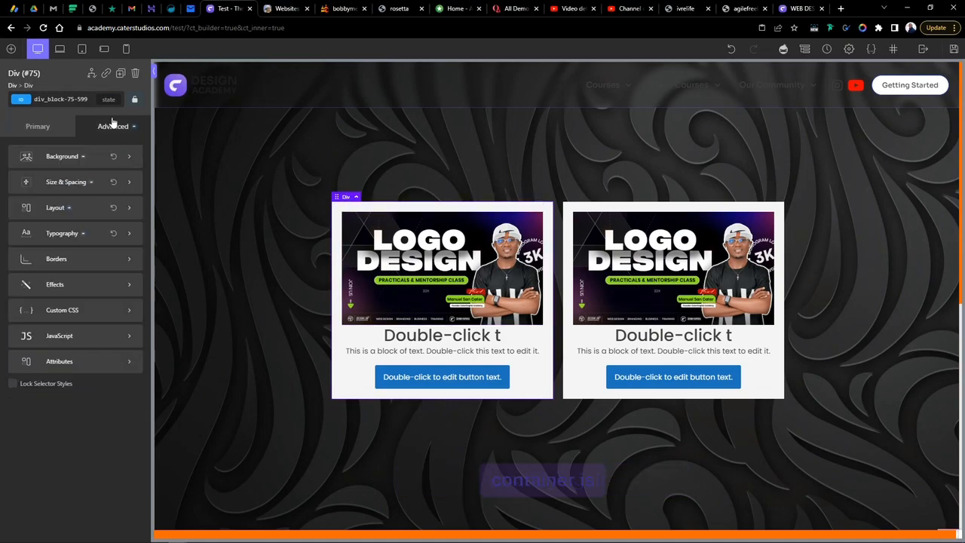
click(65, 262)
click(41, 313)
text(22)
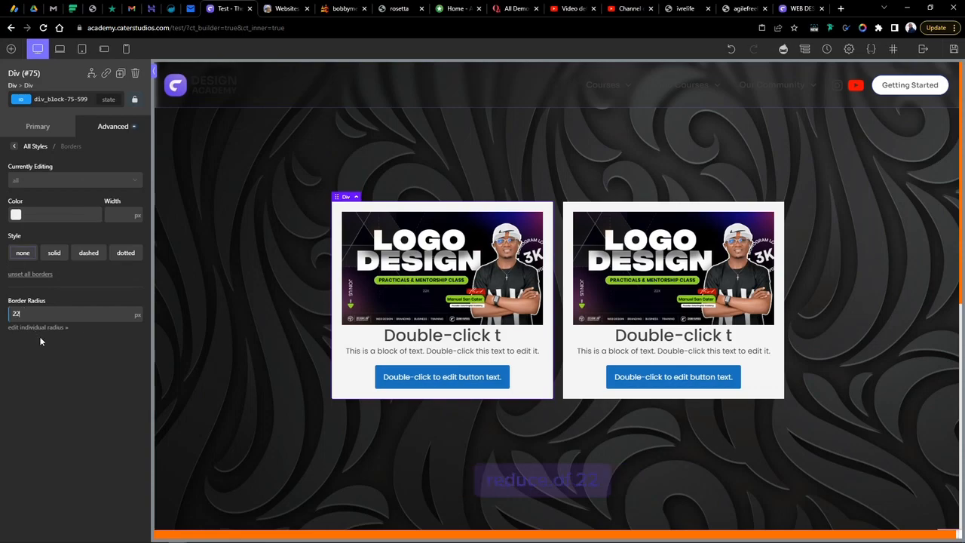
click(528, 233)
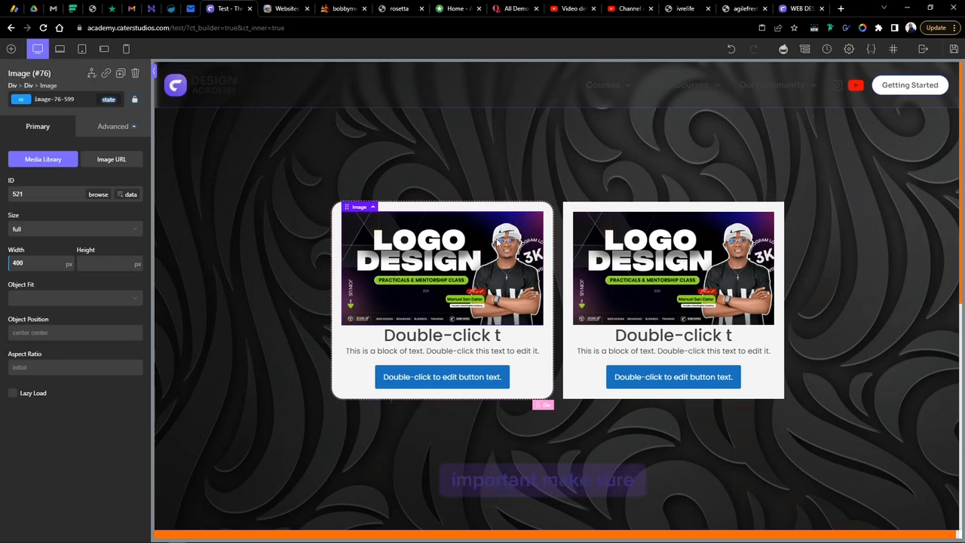
Set the border radius of the first card's image to 22 px
click(101, 127)
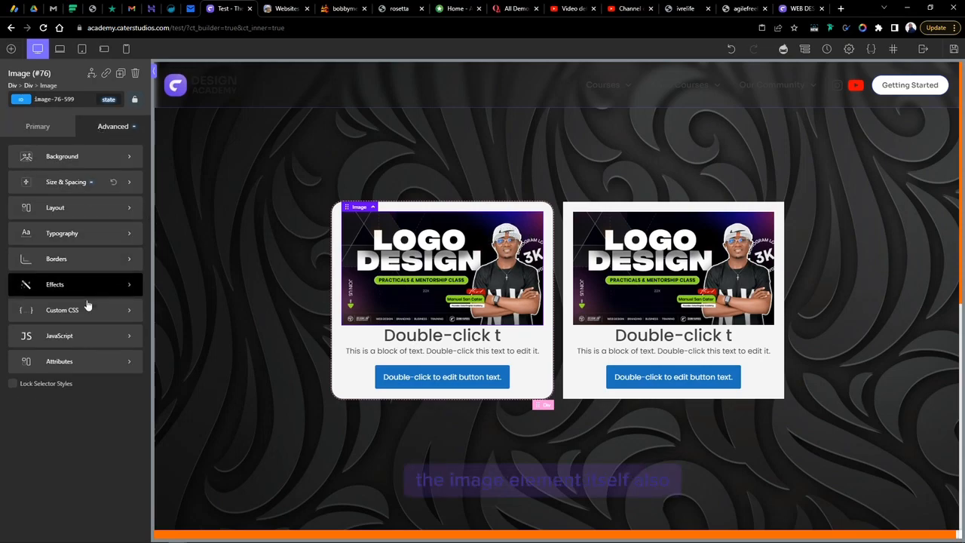
click(70, 262)
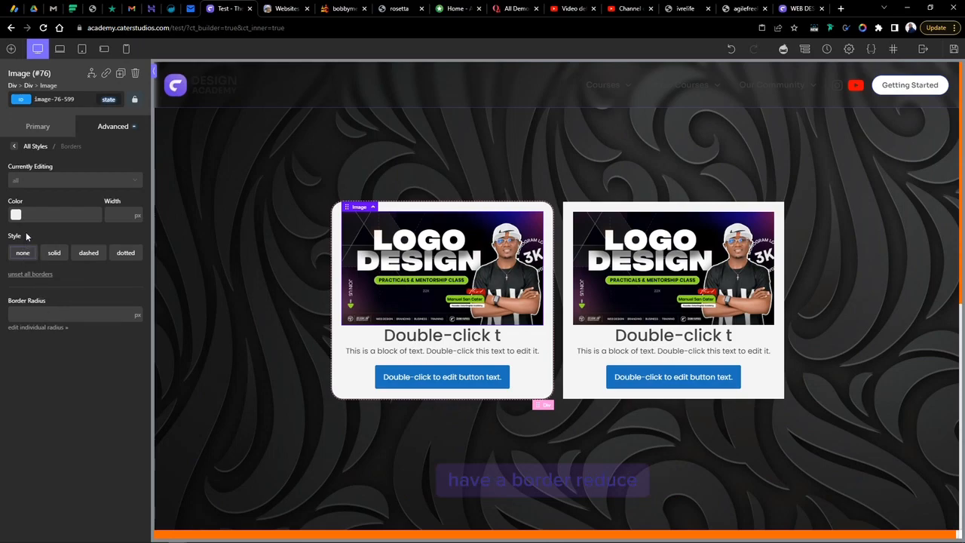
click(27, 316)
text(22)
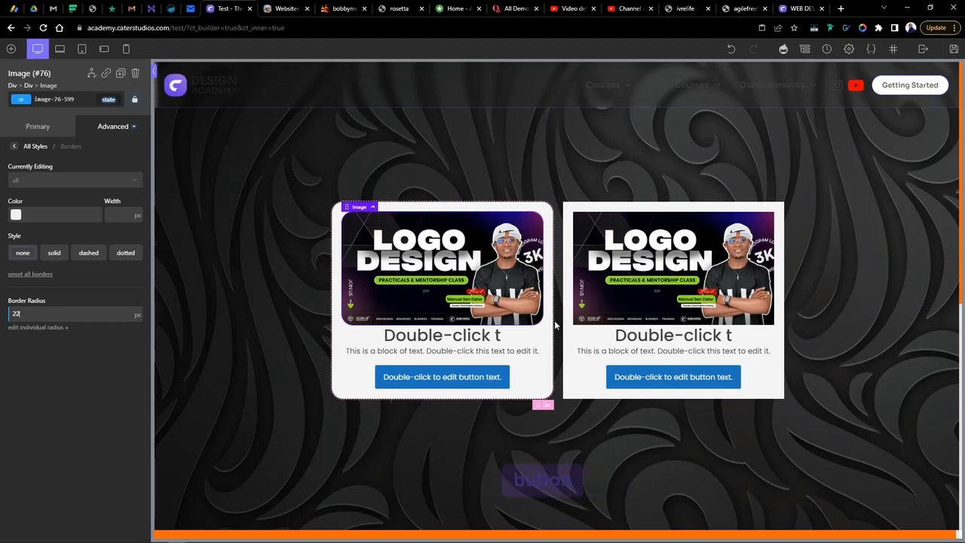
Round the corners of the first card's button with a 15 px border radius
click(454, 387)
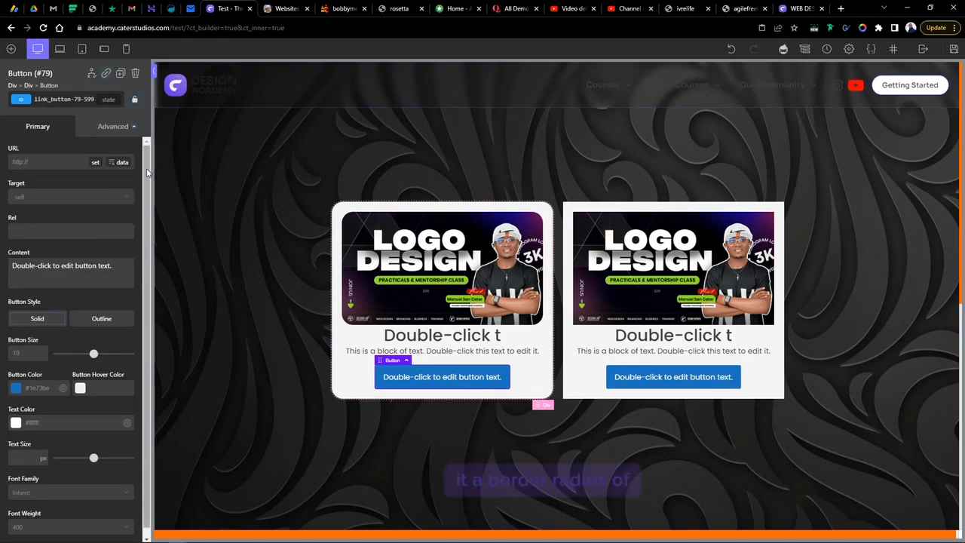
click(115, 128)
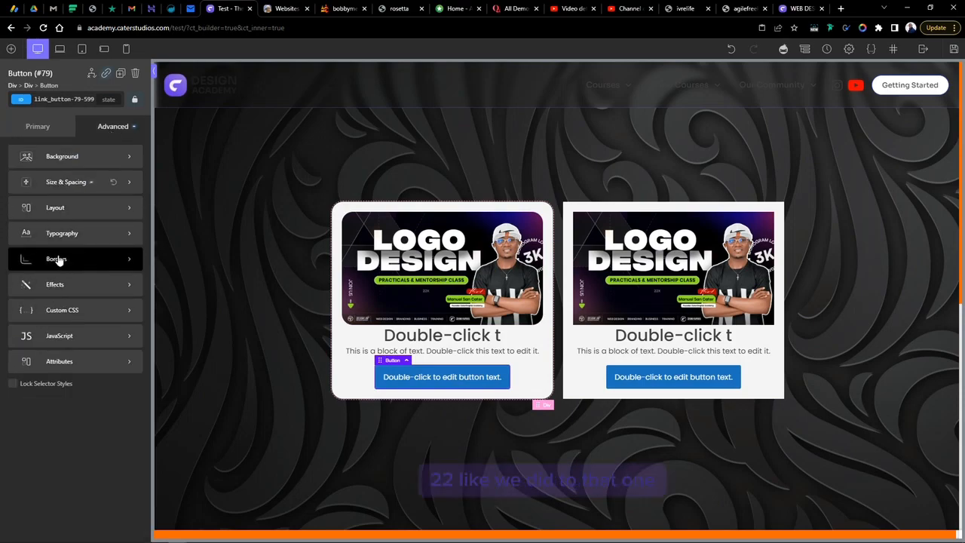
click(58, 259)
click(30, 312)
text(22)
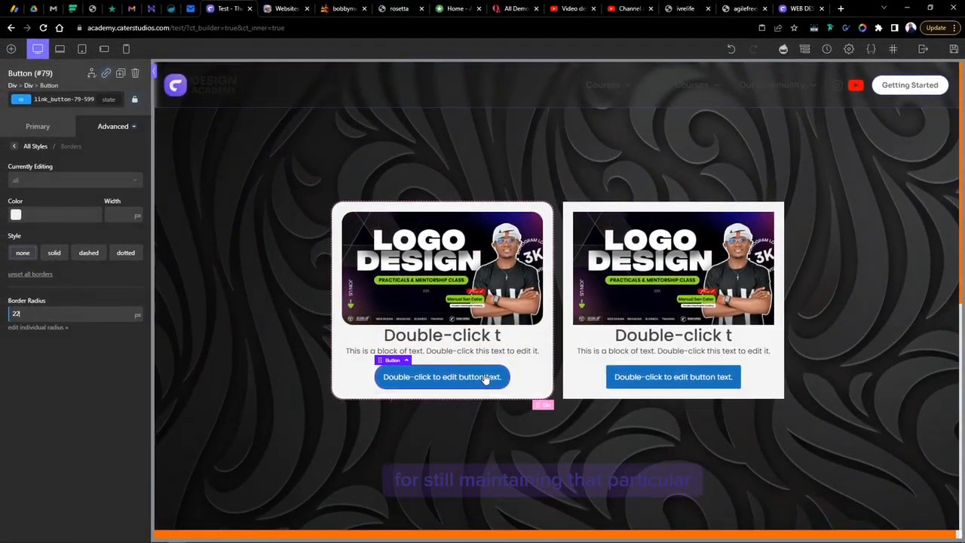
drag(22, 313, 1, 318)
text(1)
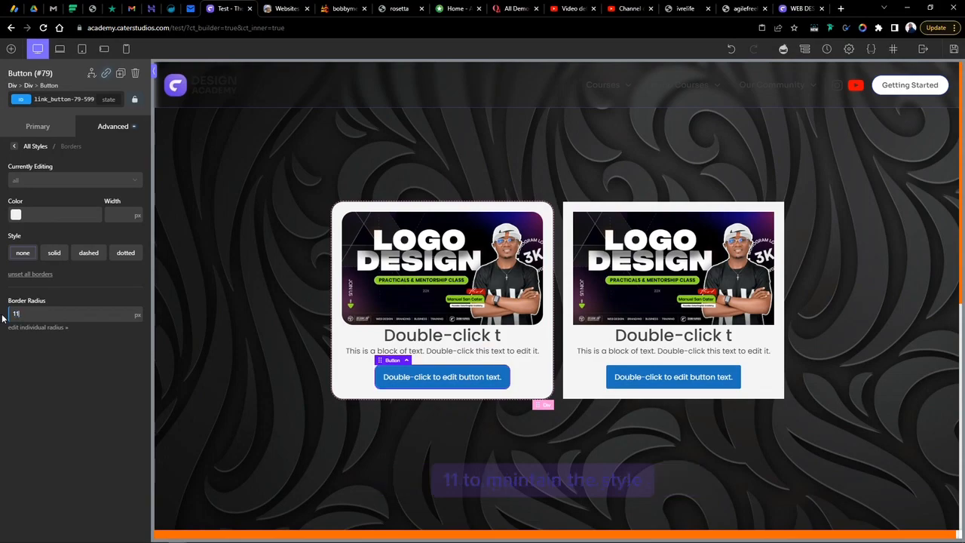
text(2)
key(BackSpace)
text(4)
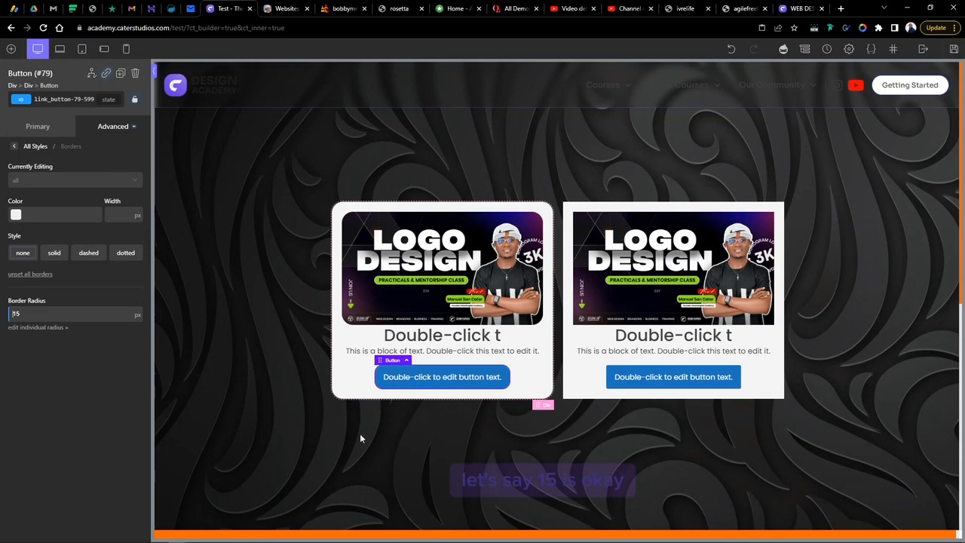
Increase the bottom padding of the first card's div to 36 px
click(594, 382)
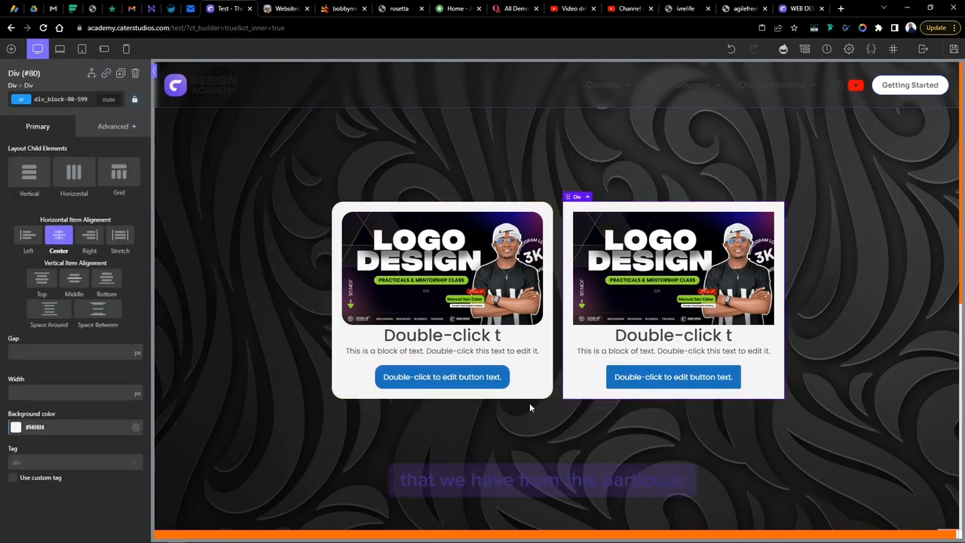
click(443, 395)
drag(443, 395, 438, 404)
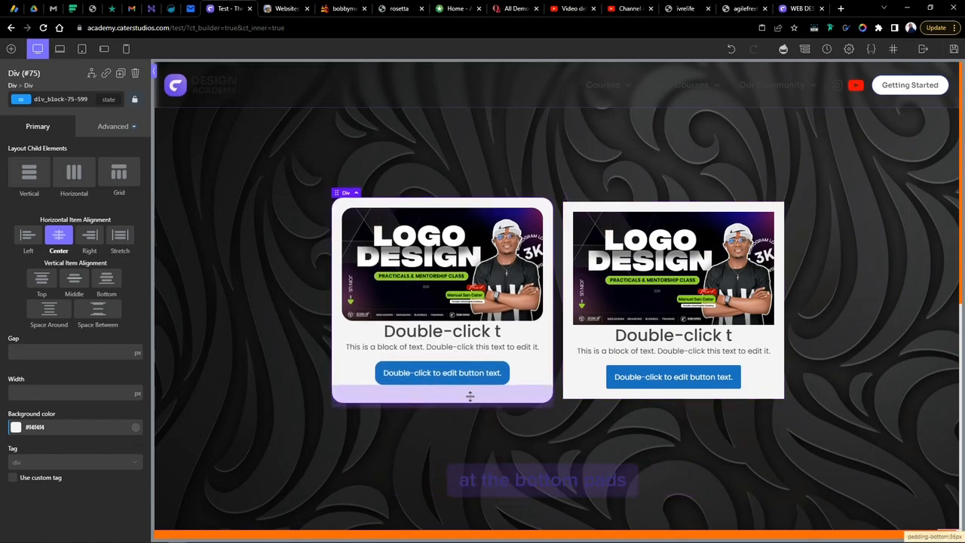
Copy the style of the first card's div and paste it onto the second card's div
right_click(471, 397)
click(512, 375)
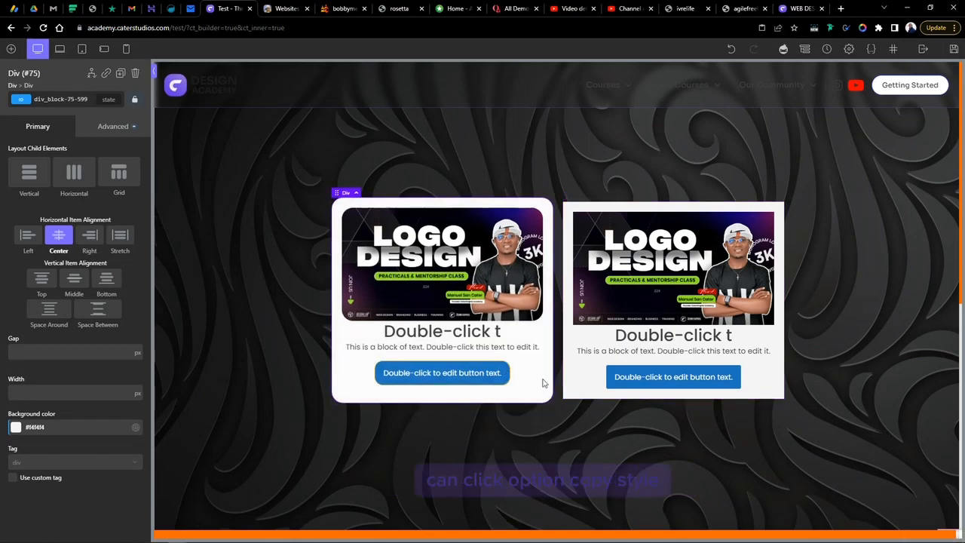
right_click(572, 379)
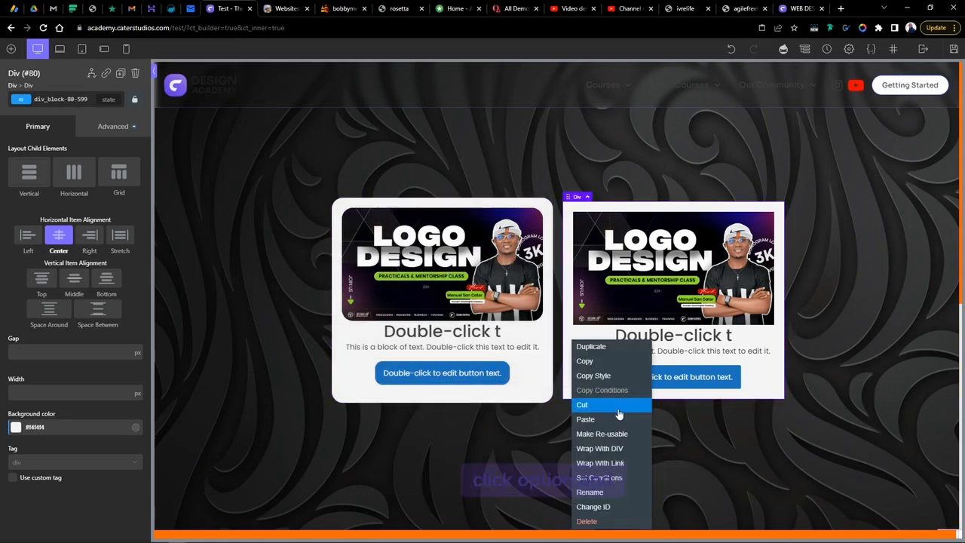
click(591, 419)
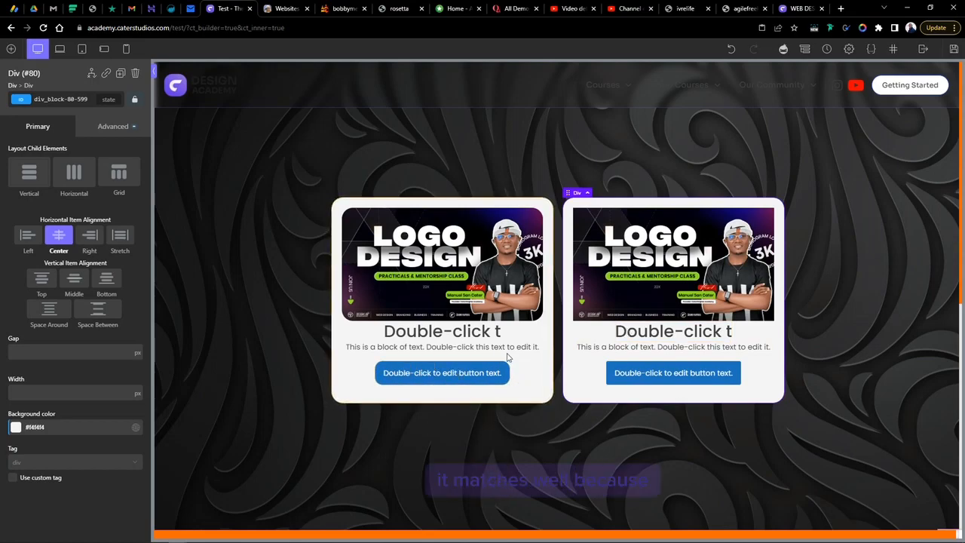
Set the border radius of the first card's image to 15 px to match its button
click(492, 375)
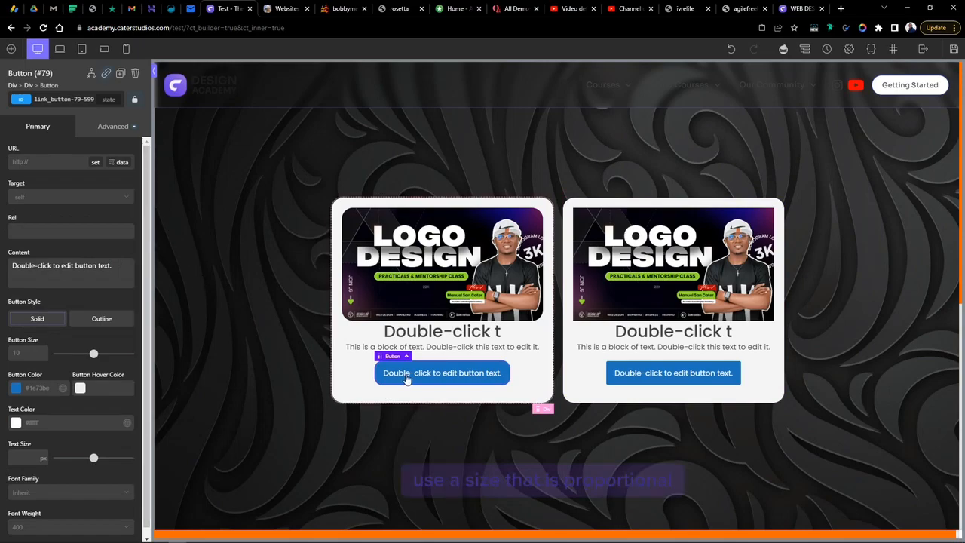
click(342, 383)
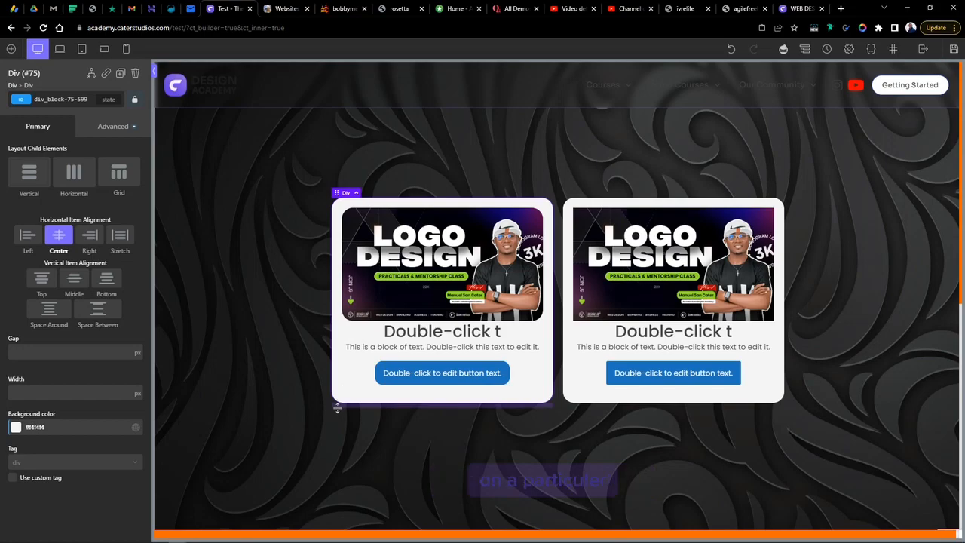
click(450, 251)
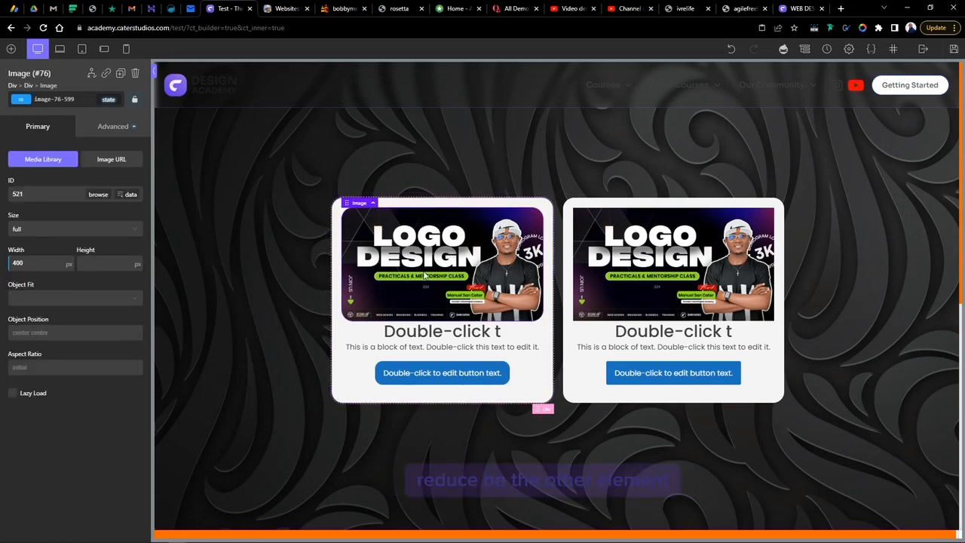
click(101, 130)
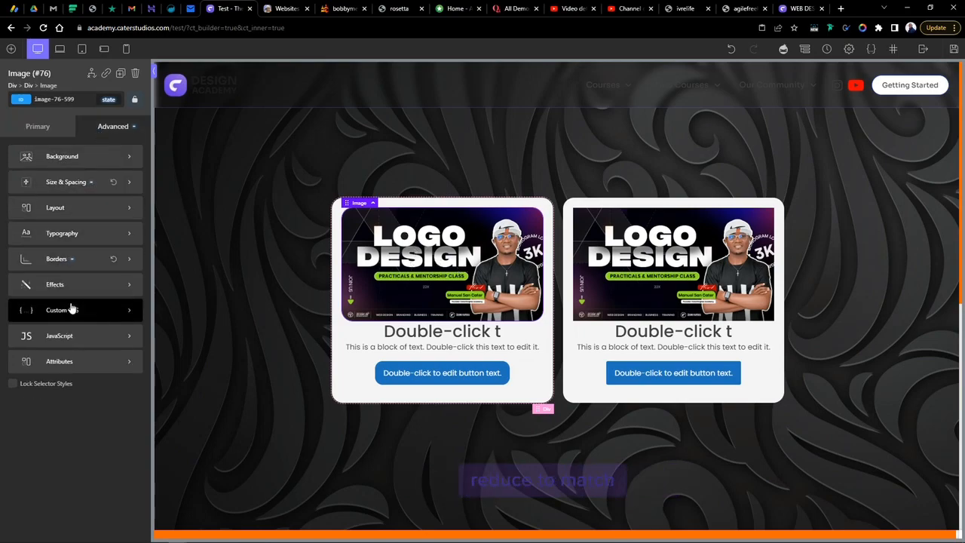
click(60, 259)
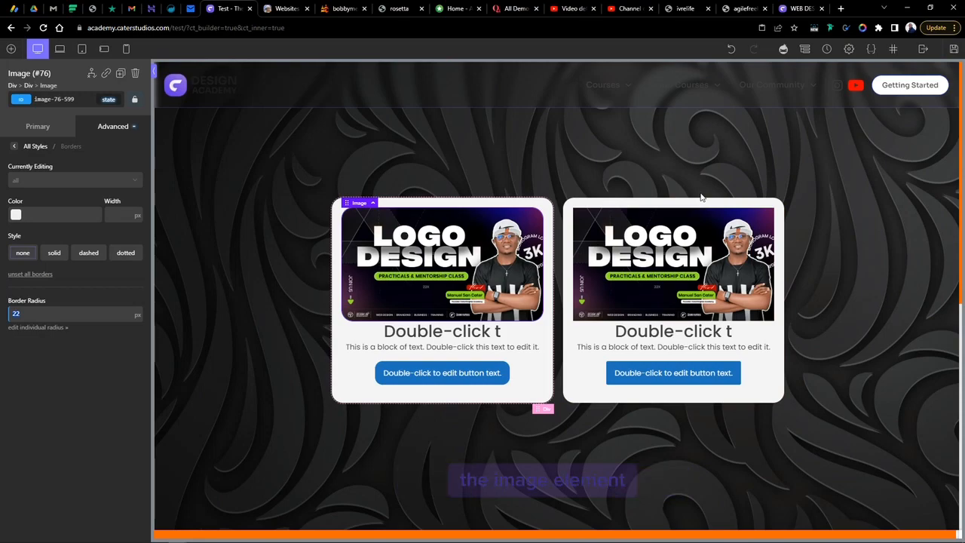
text(18)
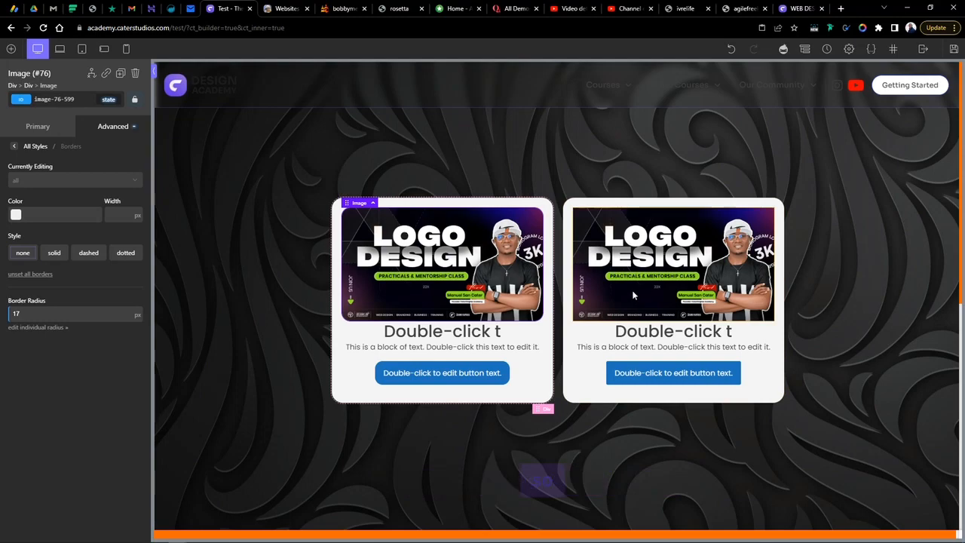
key(BackSpace)
text(5)
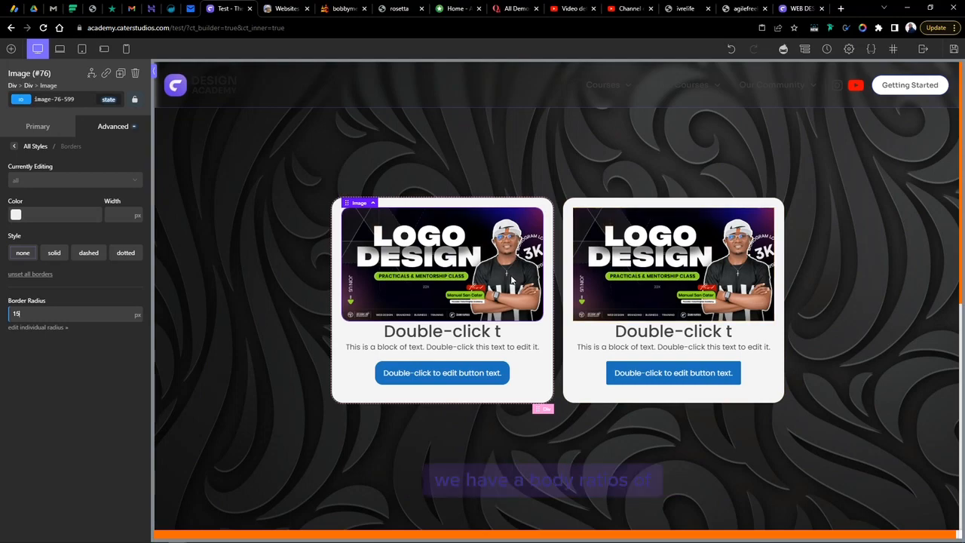
click(568, 156)
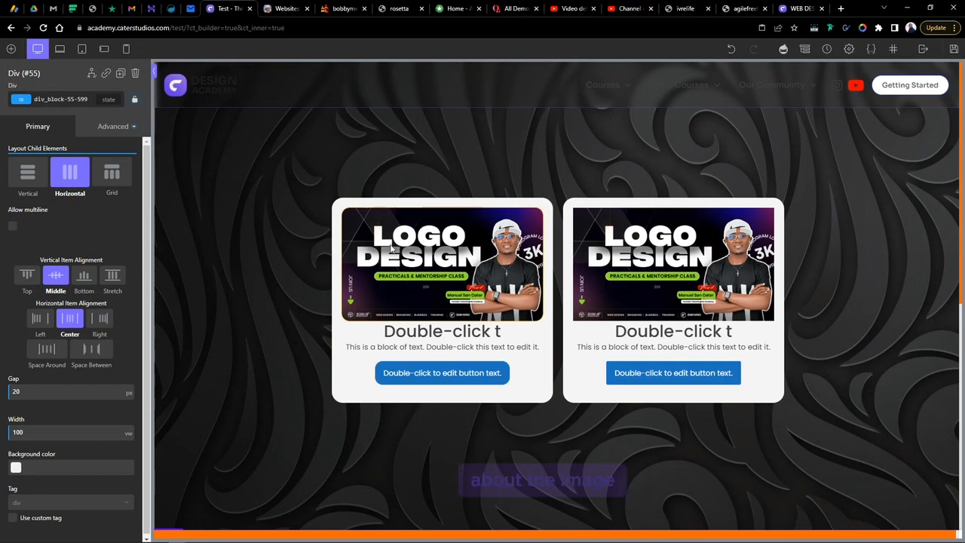
Keep the first card's image size at full and try a width of 333 px
click(452, 260)
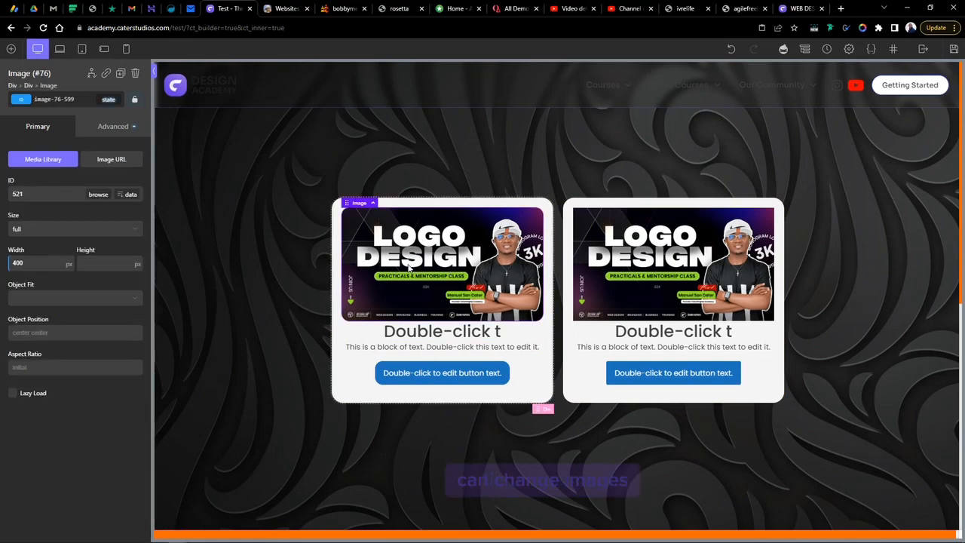
click(58, 234)
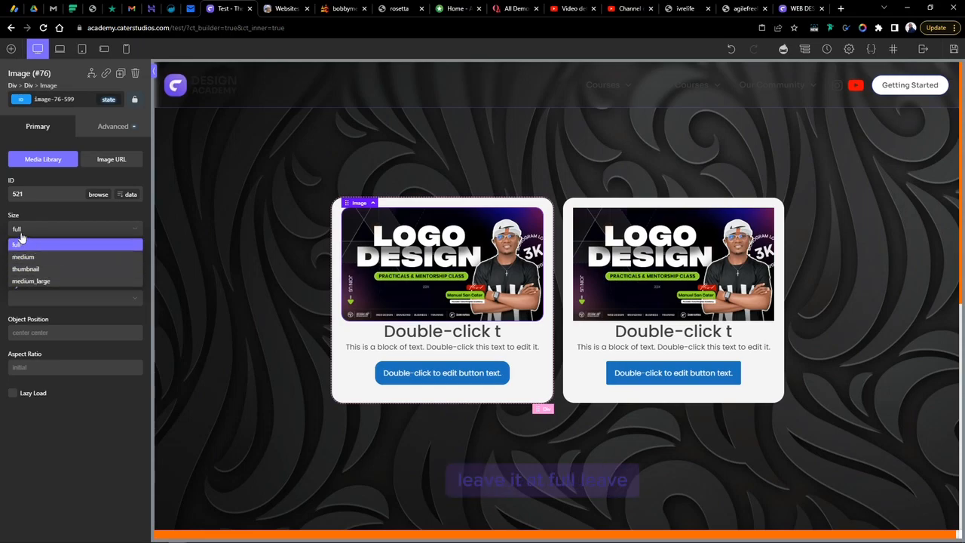
click(109, 308)
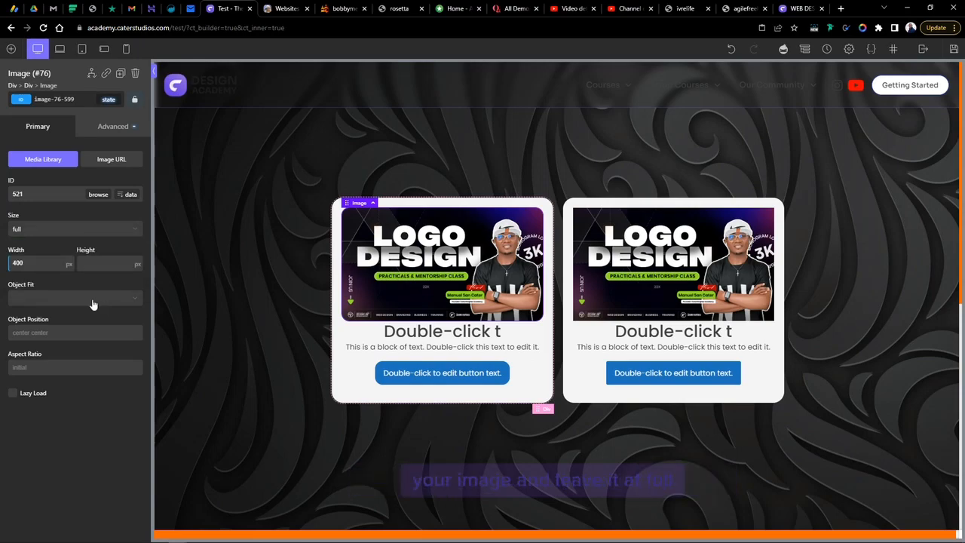
double_click(35, 263)
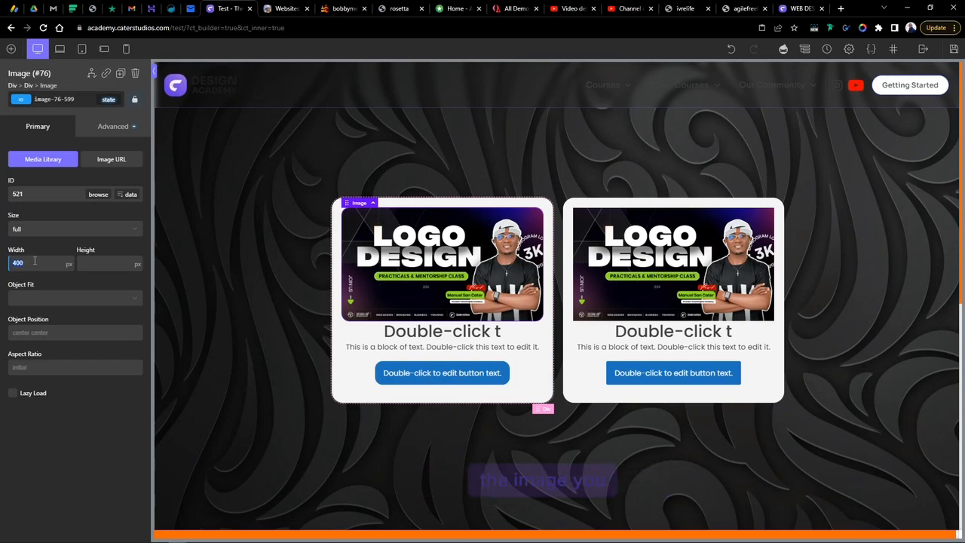
text(33)
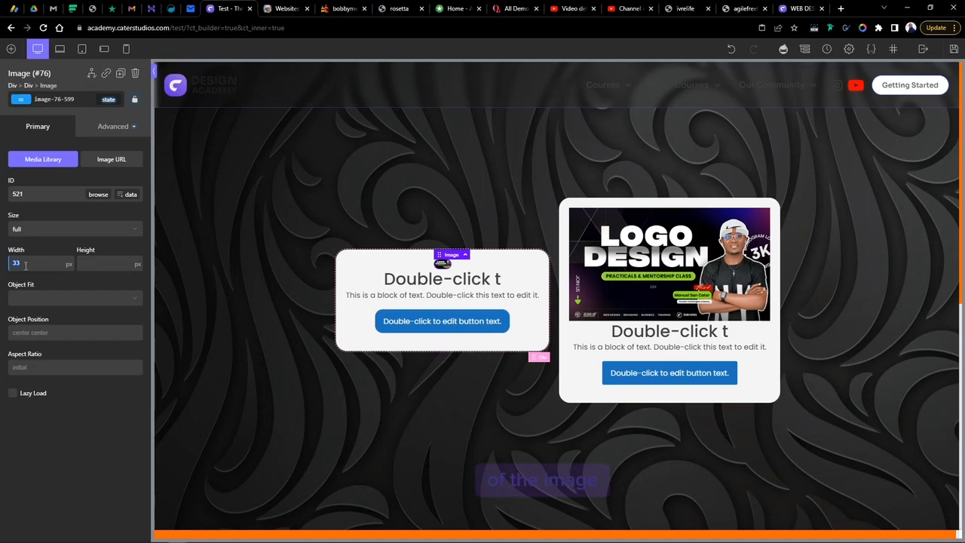
text(3)
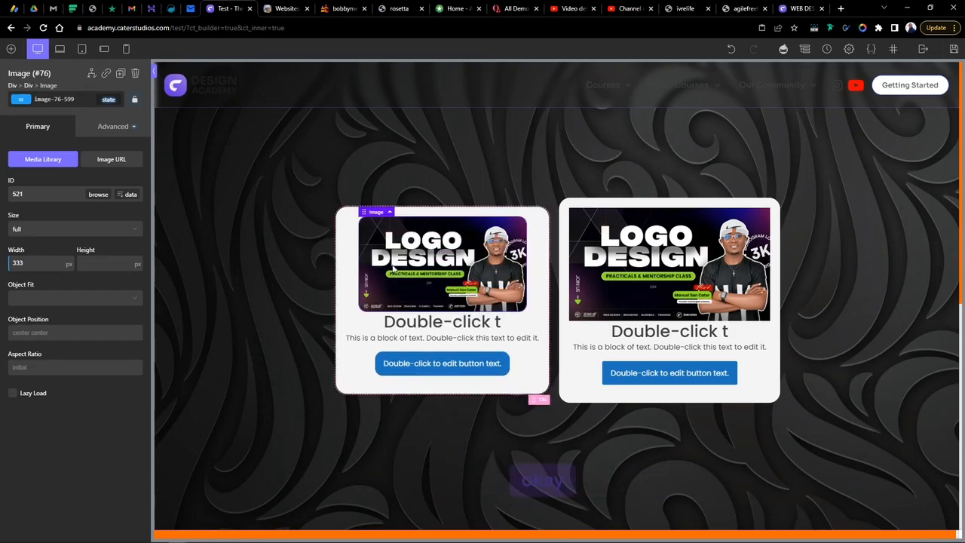
Clear the width of the first card's image and delete the second card
double_click(46, 263)
key(BackSpace)
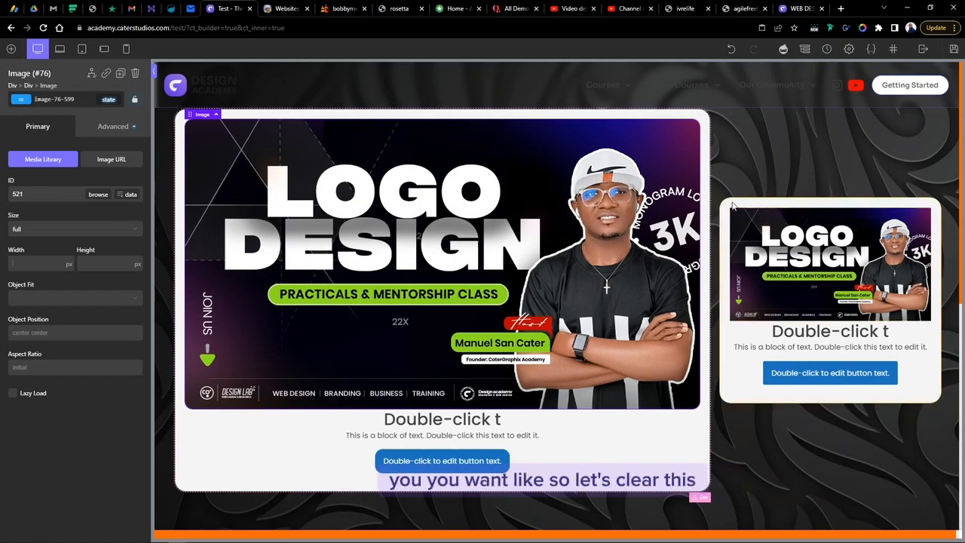
click(744, 369)
key(Delete)
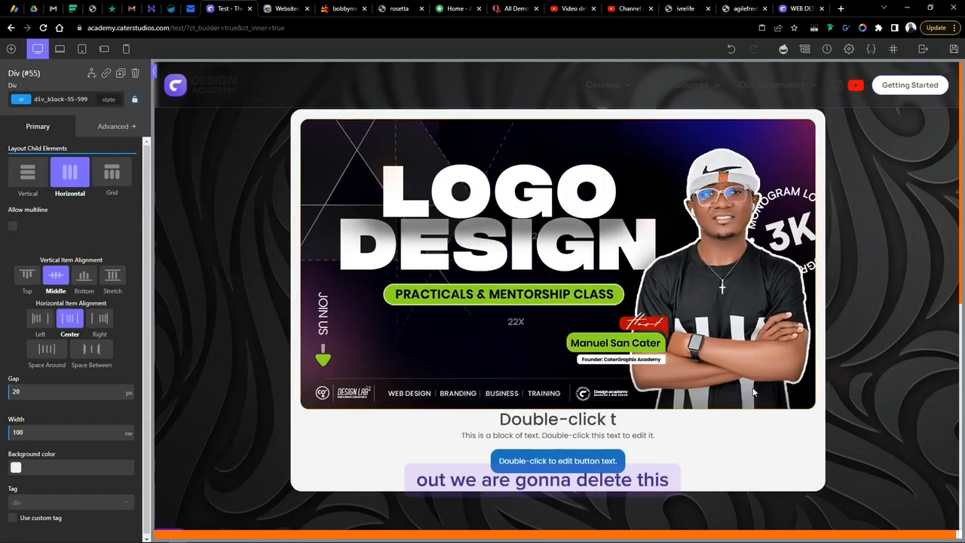
Duplicate the remaining card twice to make three side-by-side cards, and select the full-width div that holds them
click(295, 115)
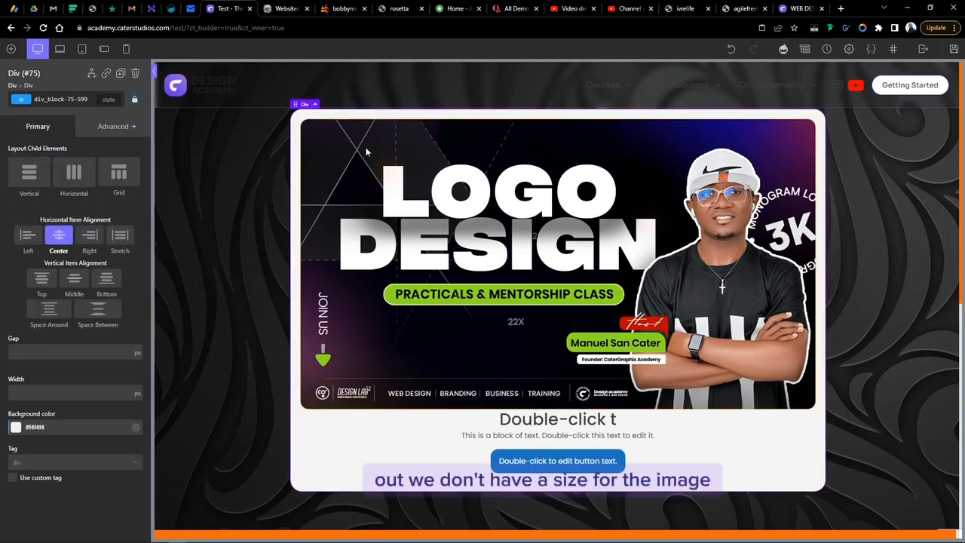
right_click(298, 117)
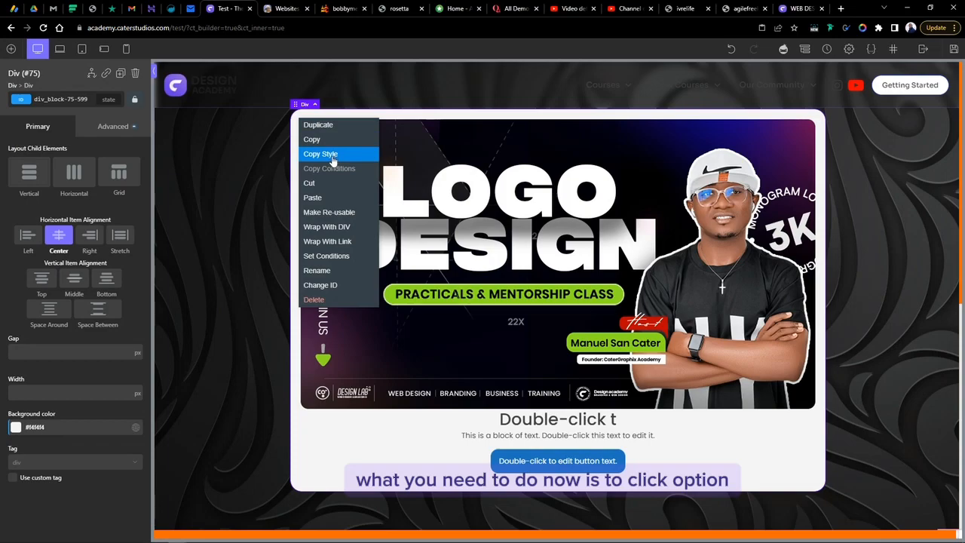
click(324, 124)
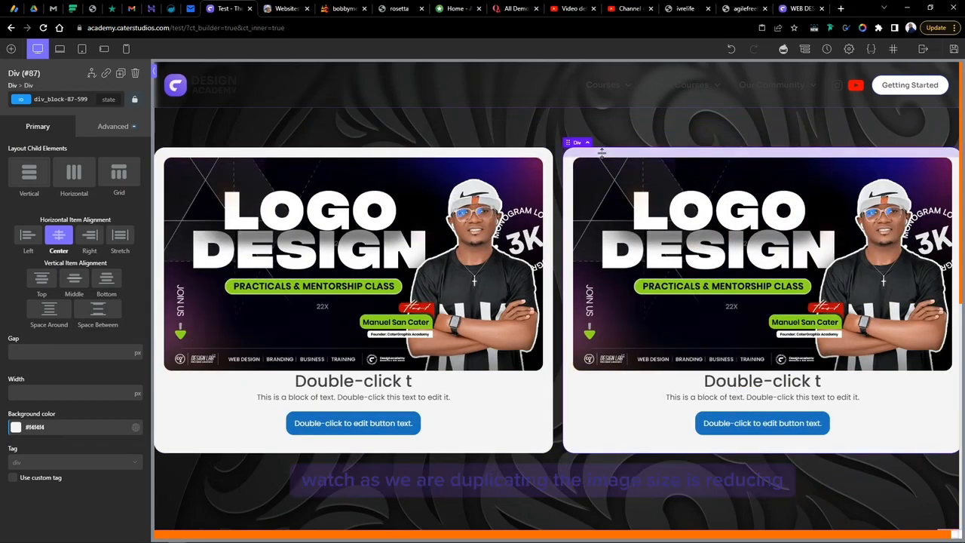
right_click(568, 153)
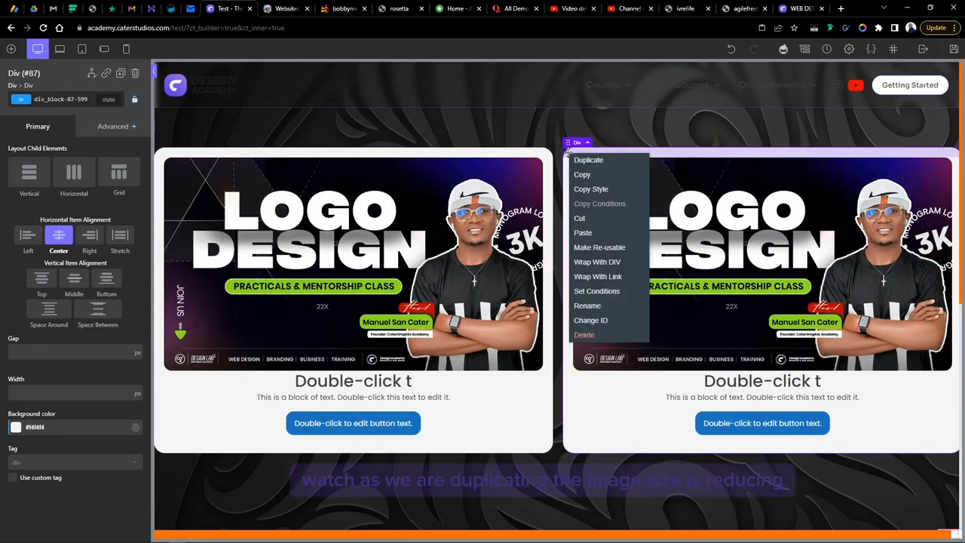
click(607, 170)
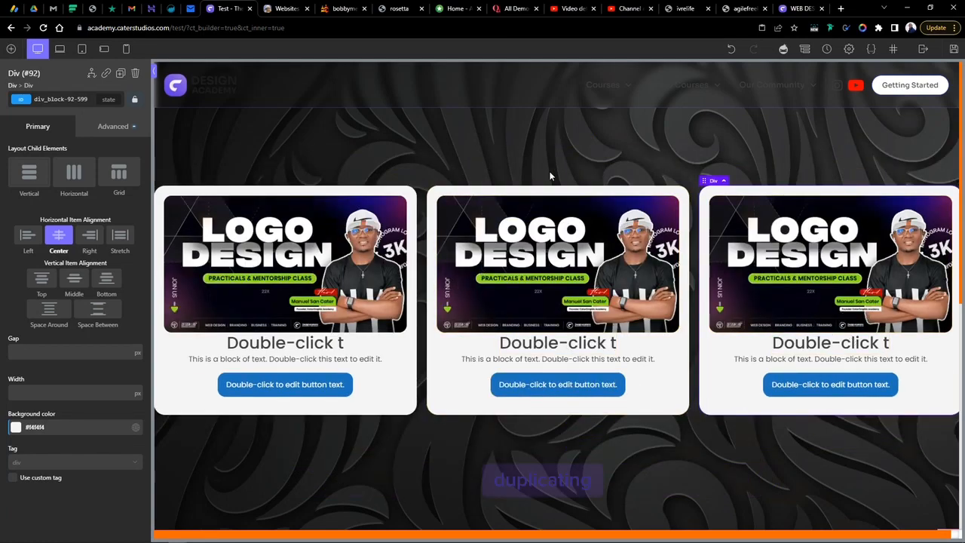
click(437, 155)
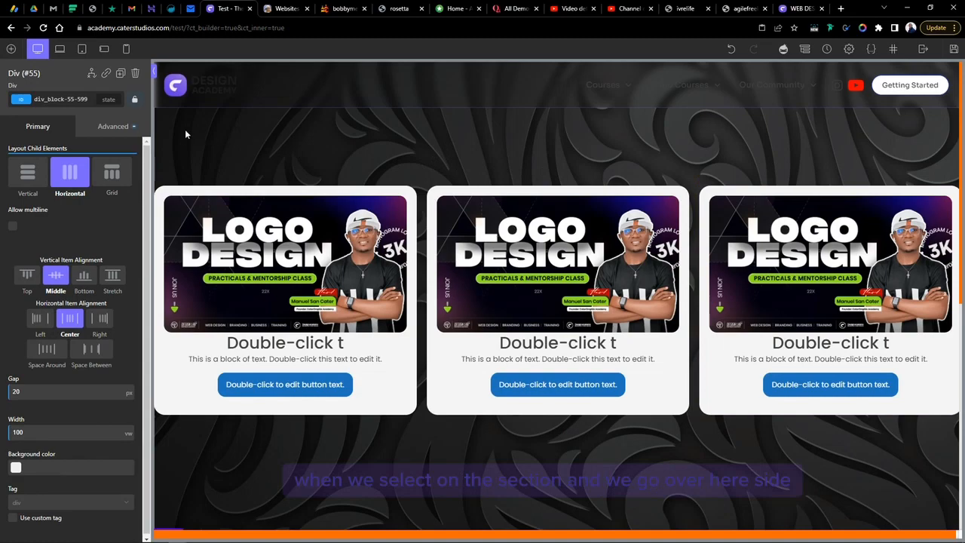
Set the left and right padding of the full-width div holding the cards to 100 px each
click(113, 126)
click(69, 183)
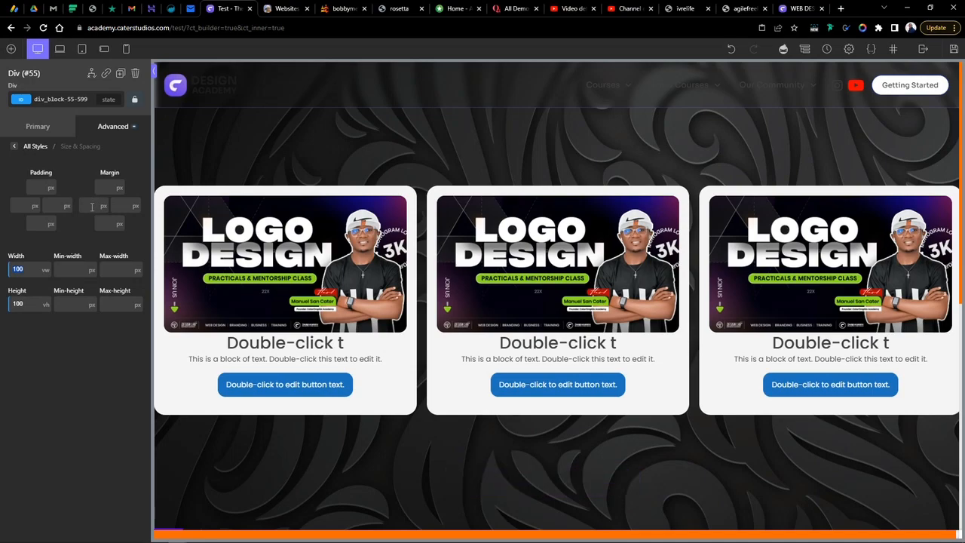
click(22, 205)
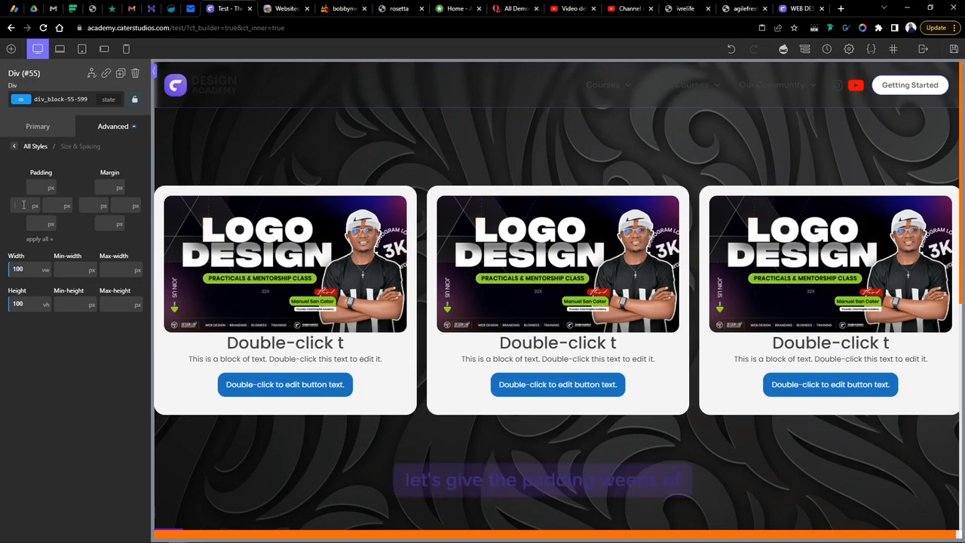
text(1)
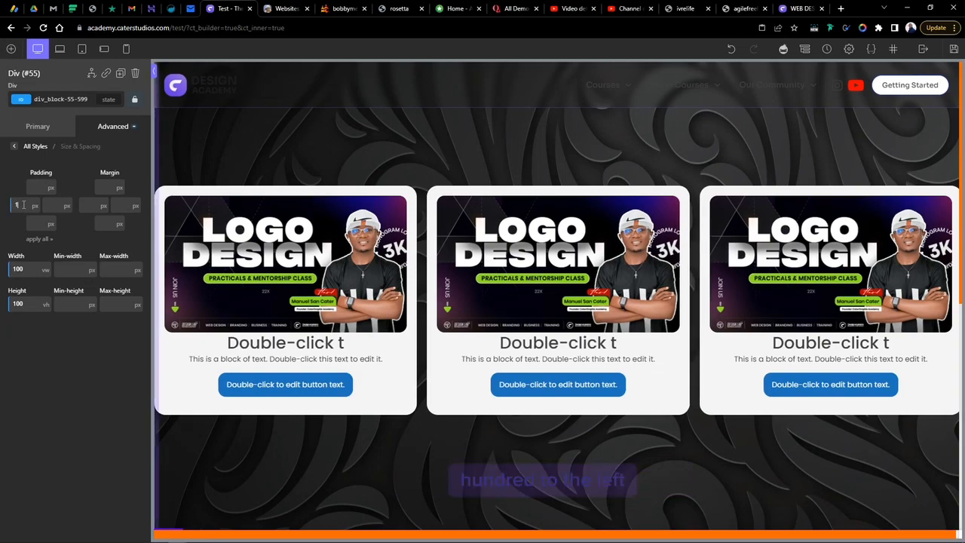
text(00)
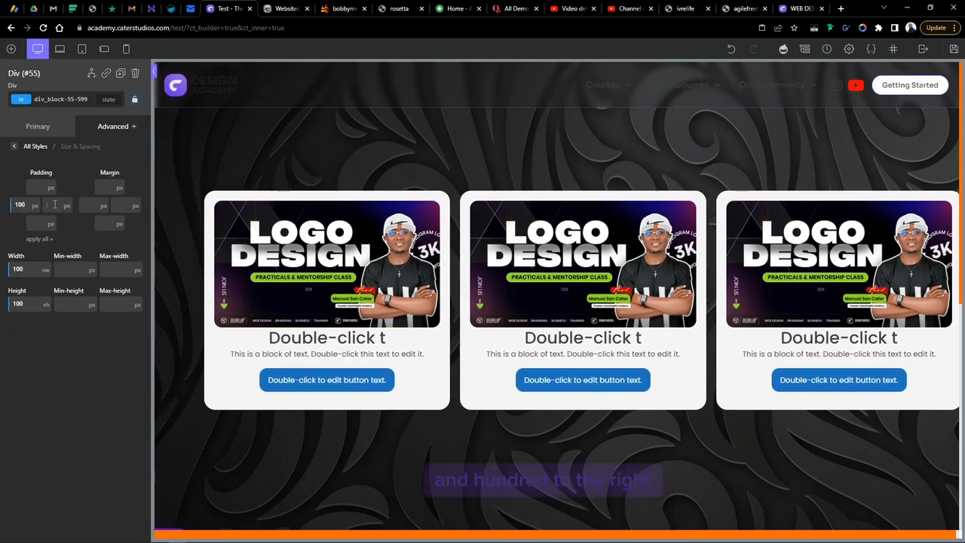
click(55, 205)
text(100)
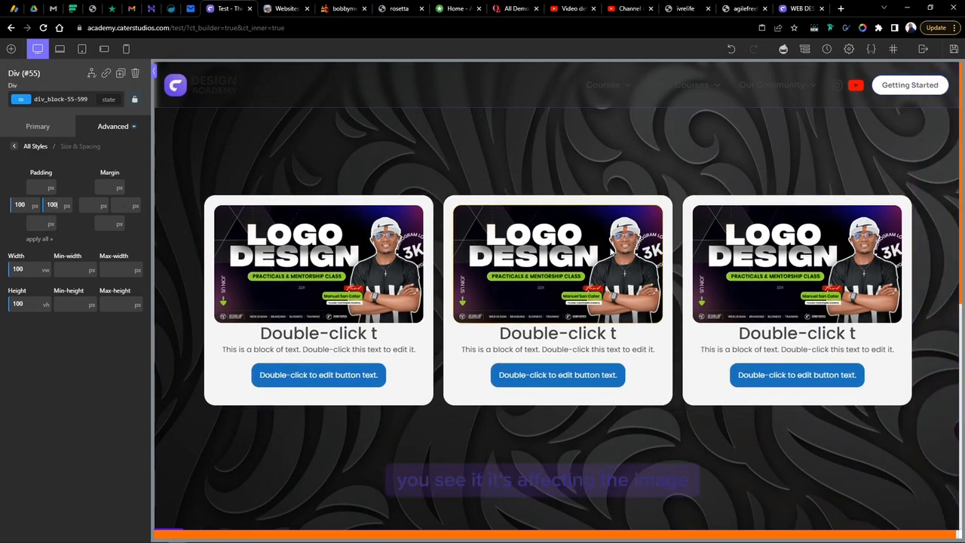
Delete the third card and select the second one
click(697, 201)
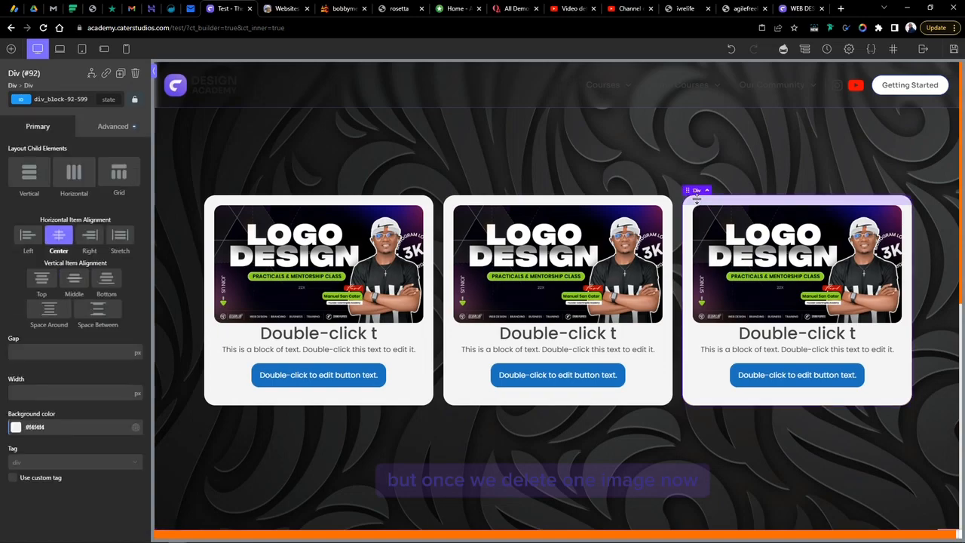
key(Delete)
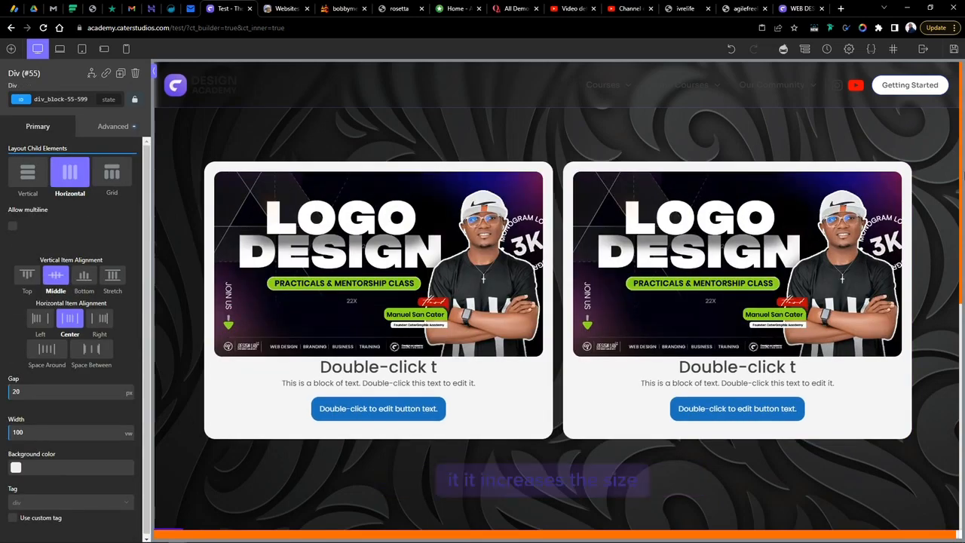
click(569, 178)
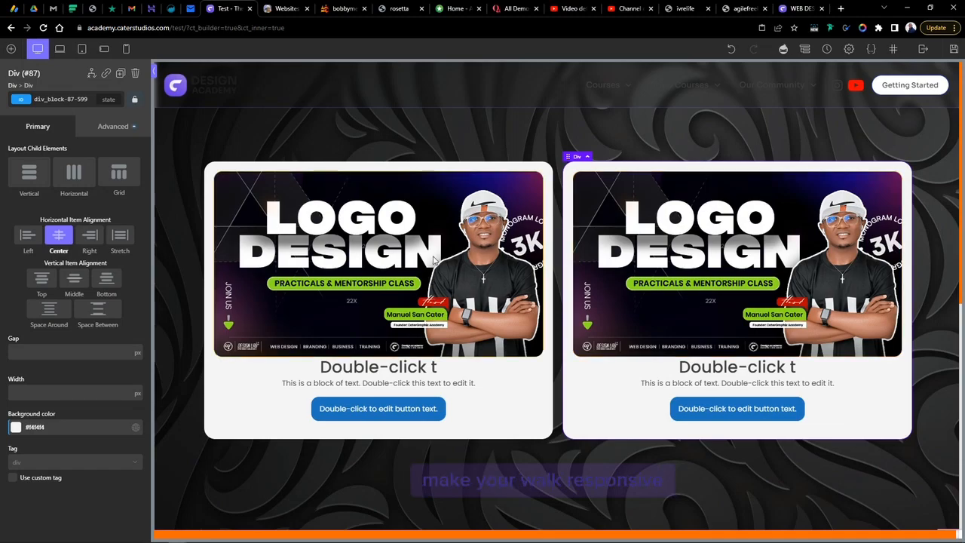
Set the width of the first card's image to 300 px and delete the second card
click(296, 211)
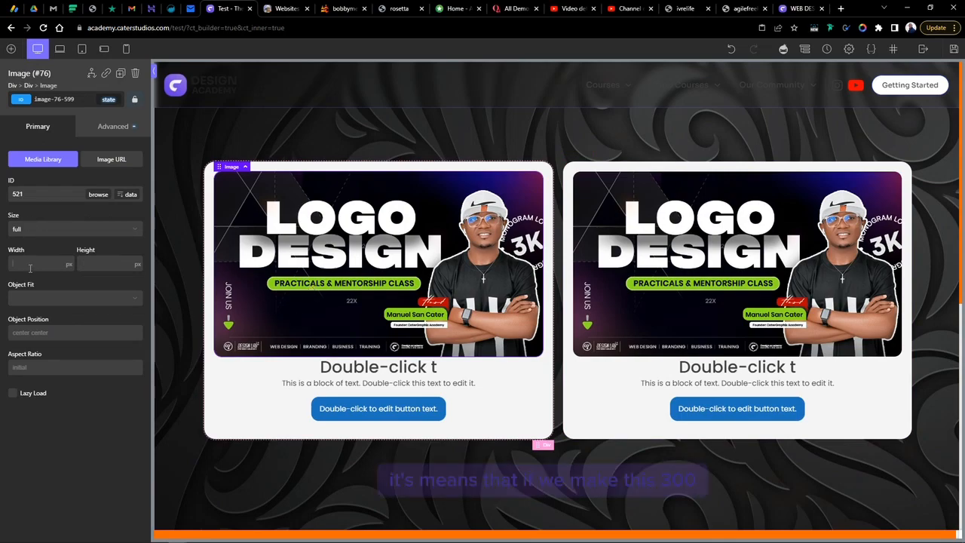
text(300)
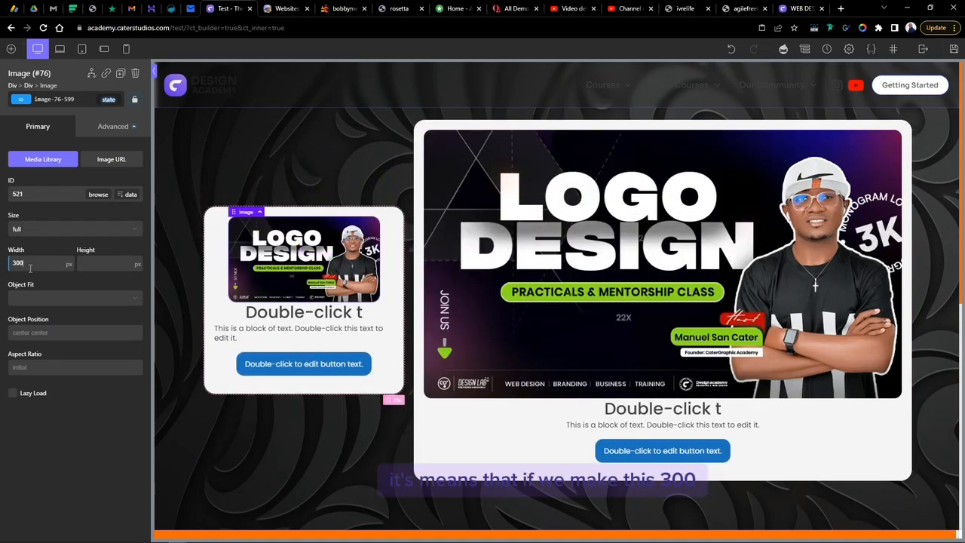
click(428, 125)
key(Delete)
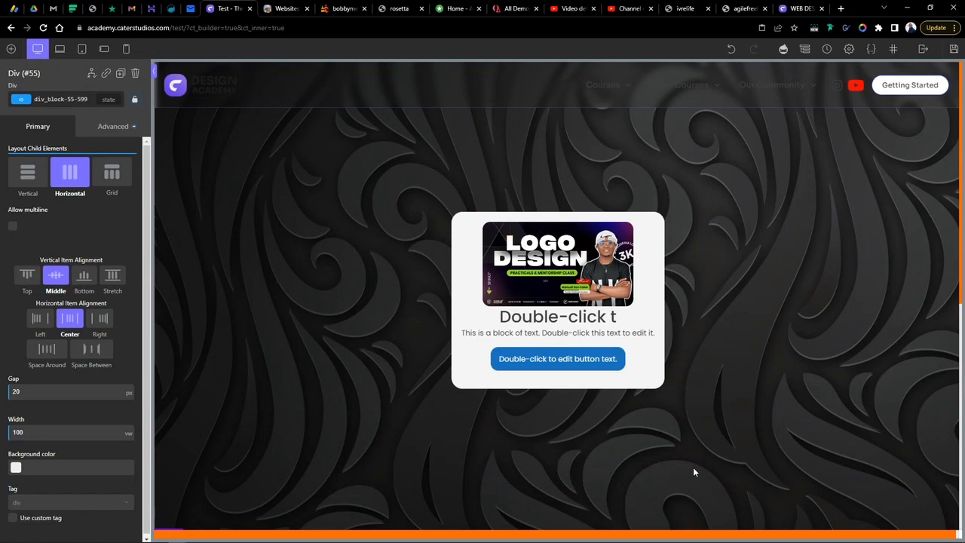
Clear the width of the remaining card's image and duplicate the card to make two side by side
click(562, 271)
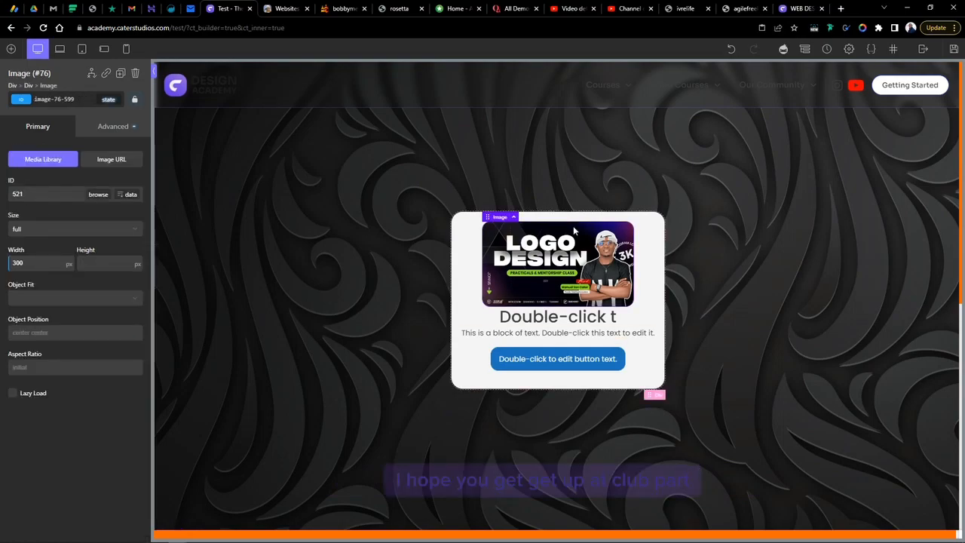
drag(30, 262, 1, 271)
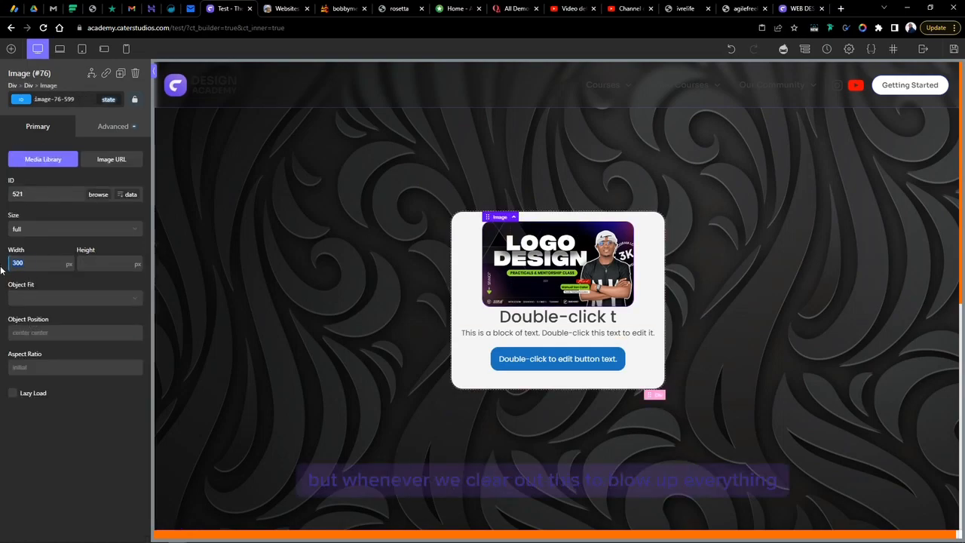
key(BackSpace)
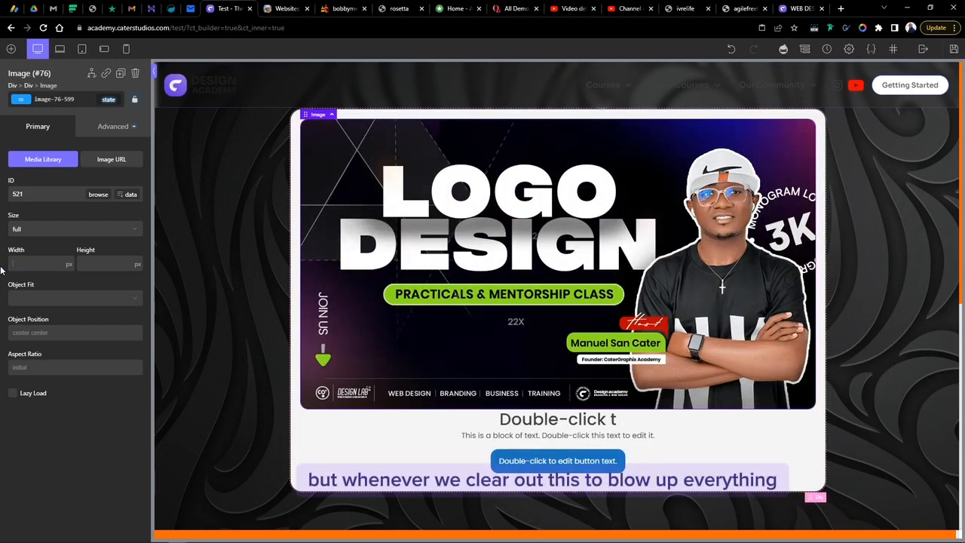
right_click(298, 122)
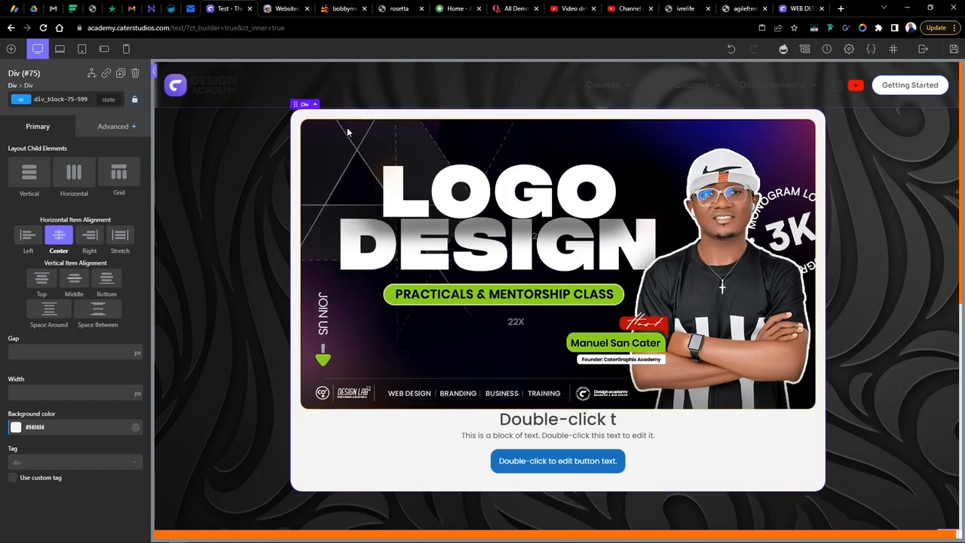
click(347, 127)
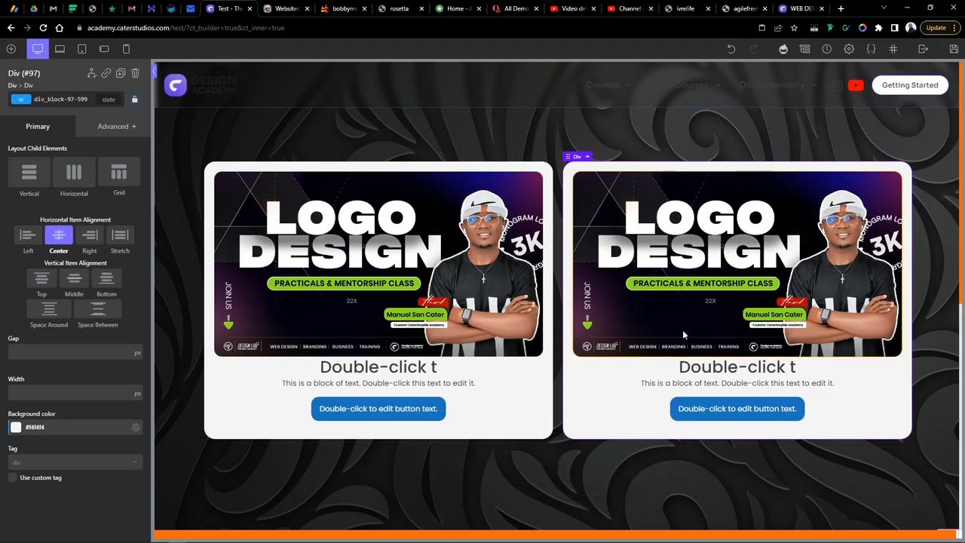
Examine the size, object fit, aspect ratio and lazy load options of the first card's image
click(246, 353)
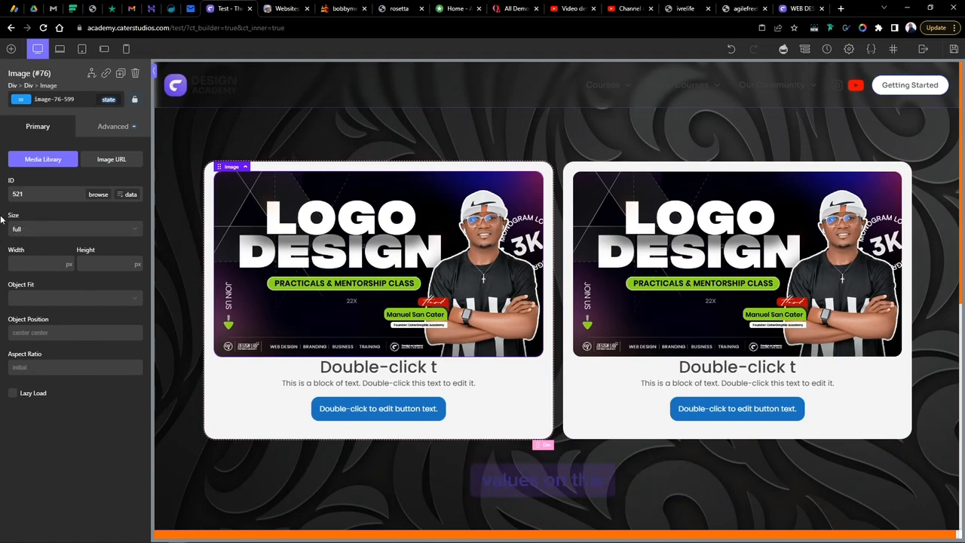
click(28, 230)
click(30, 240)
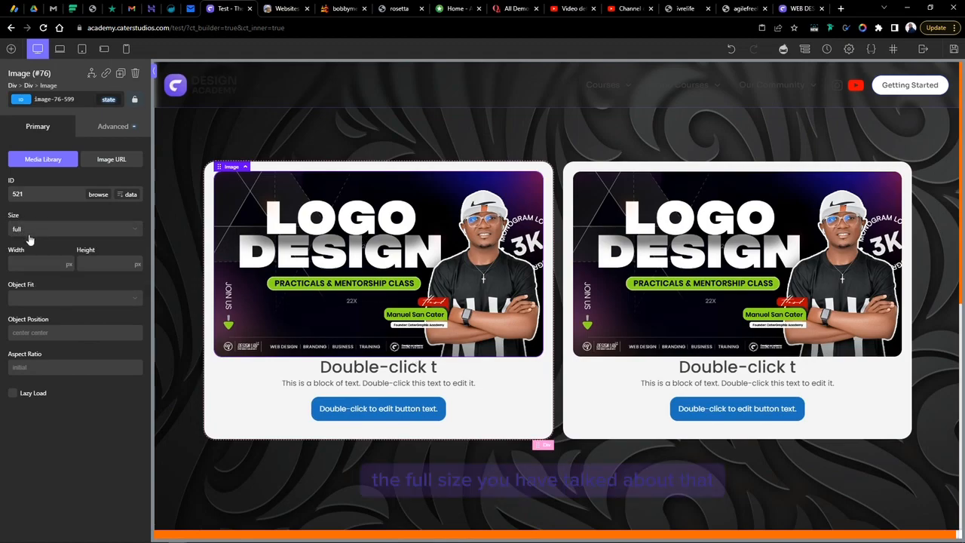
click(38, 301)
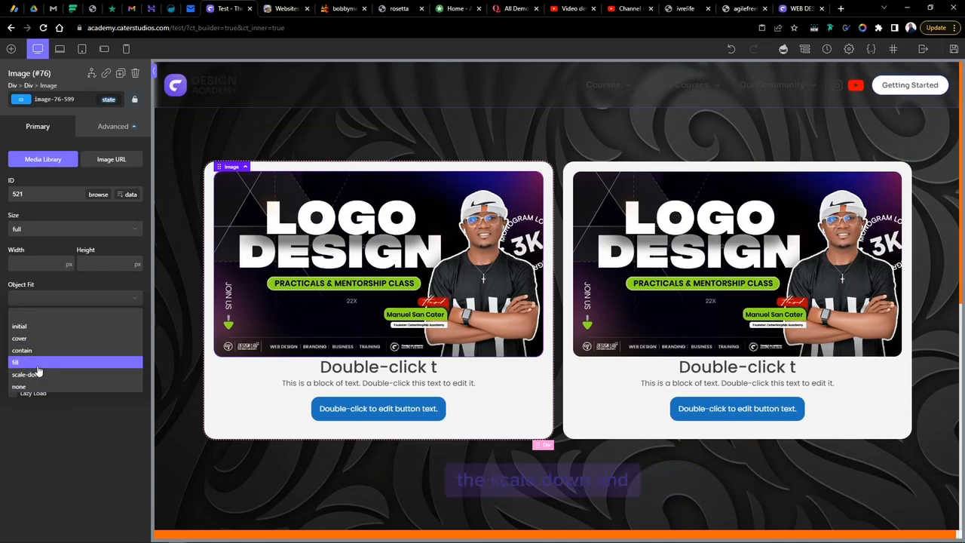
click(47, 322)
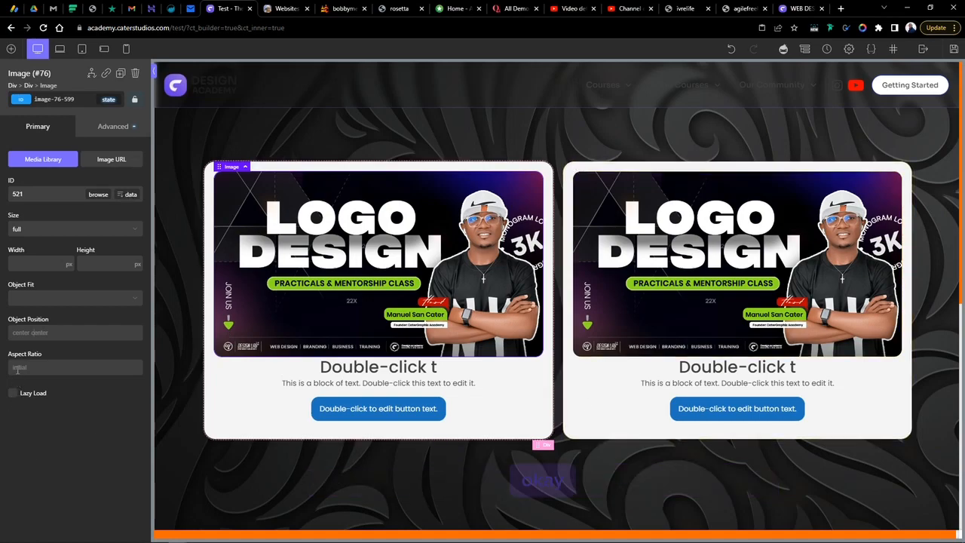
click(13, 393)
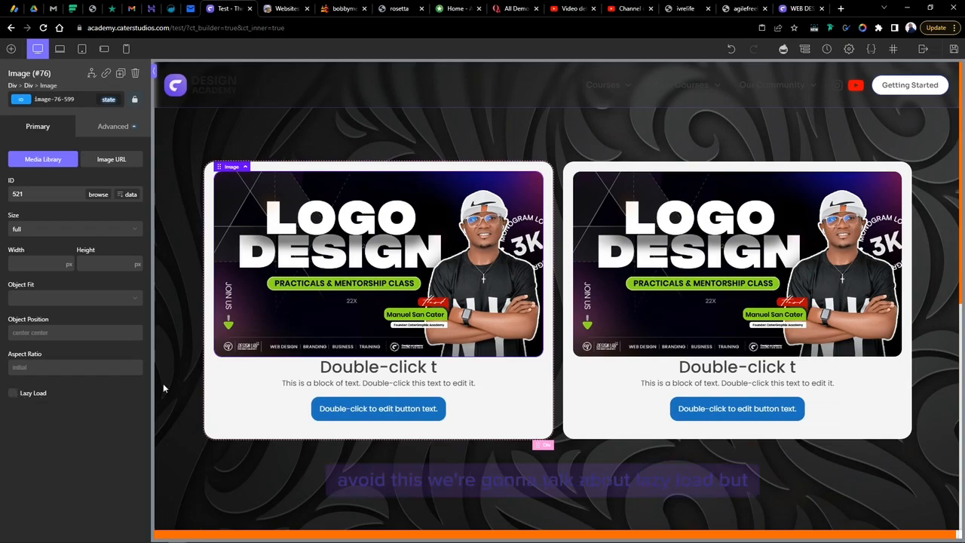